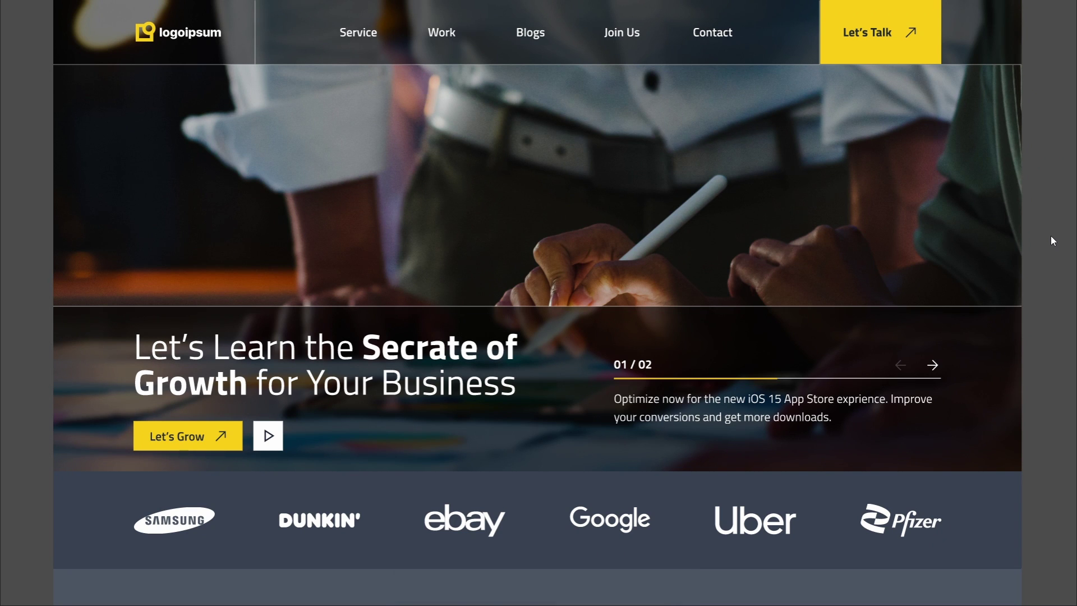
Try the hero slider's forward and back arrows and the Blogs and Service navigation links in the prototype preview
click(932, 365)
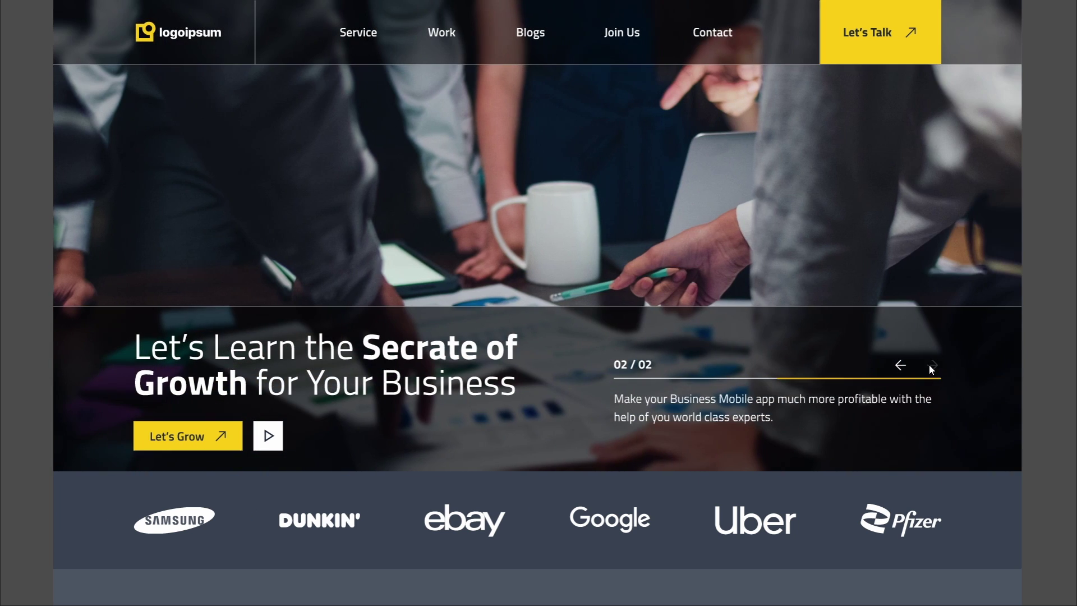
click(900, 365)
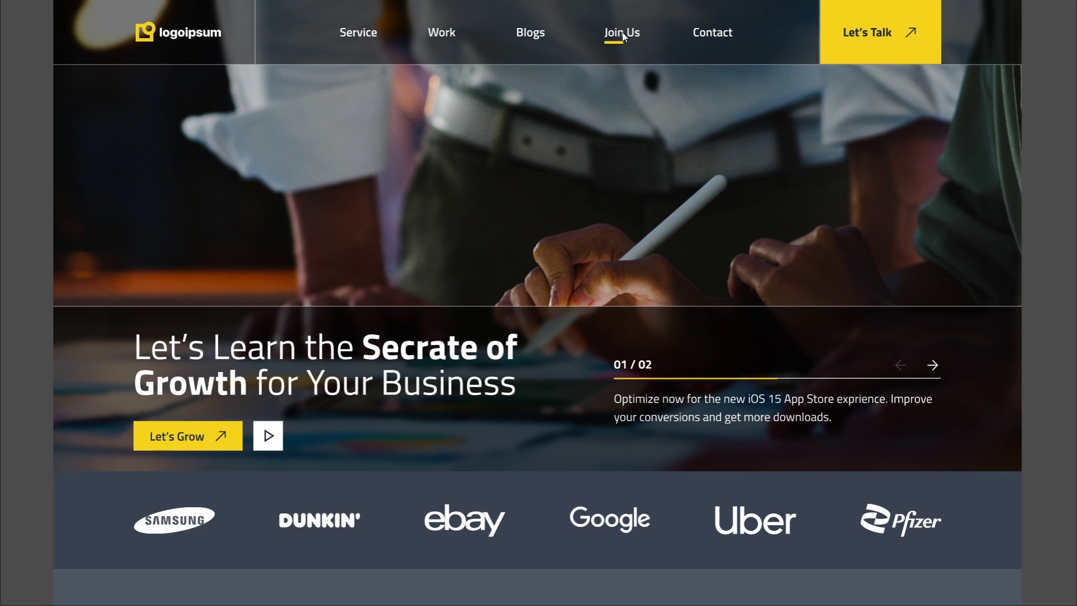
click(527, 34)
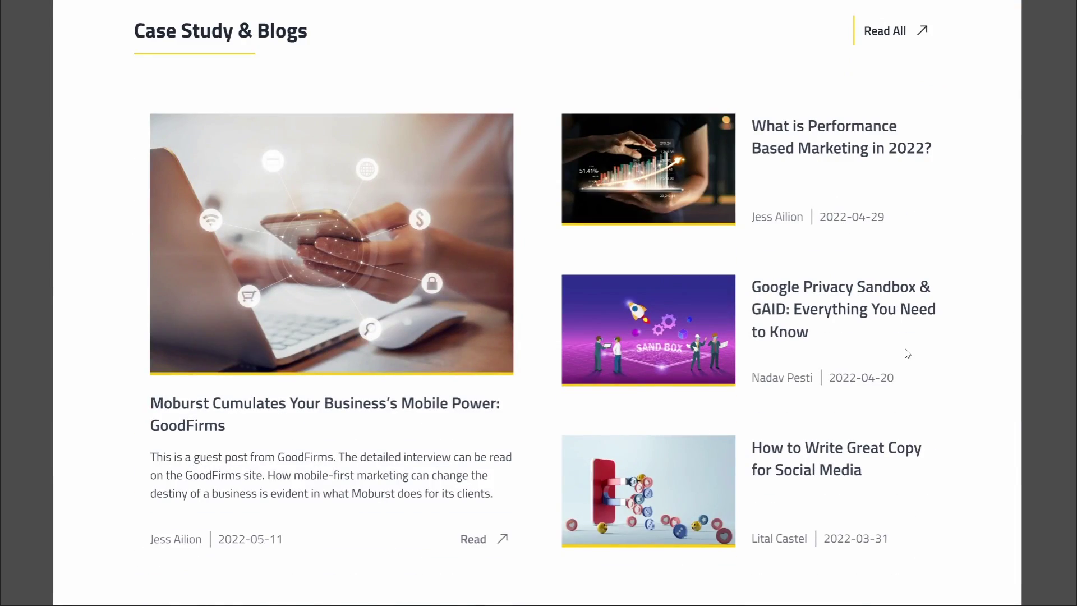
scroll(909, 351, up, 15)
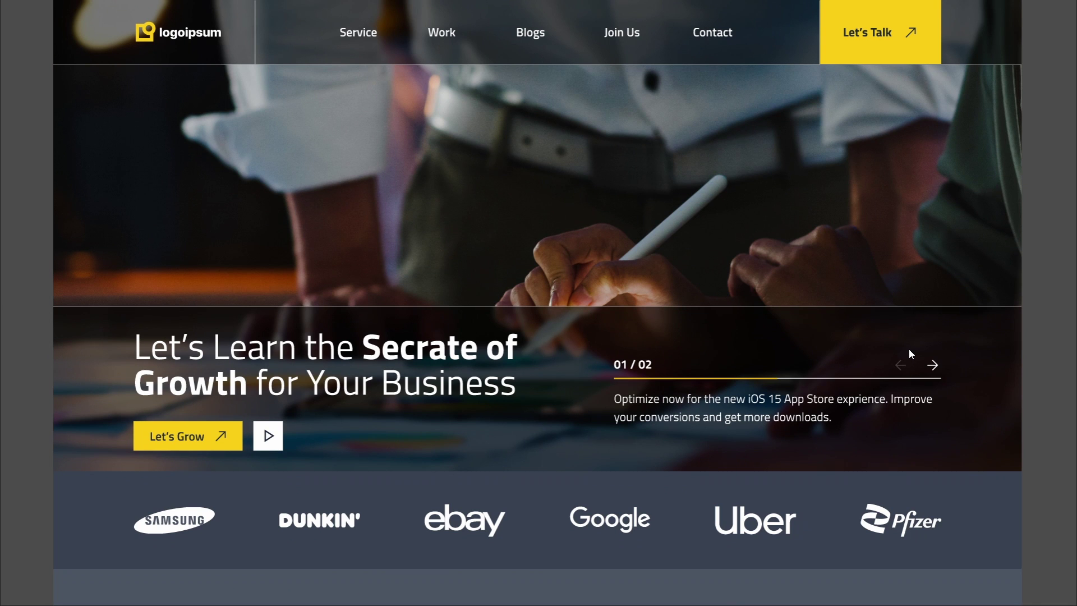
click(371, 38)
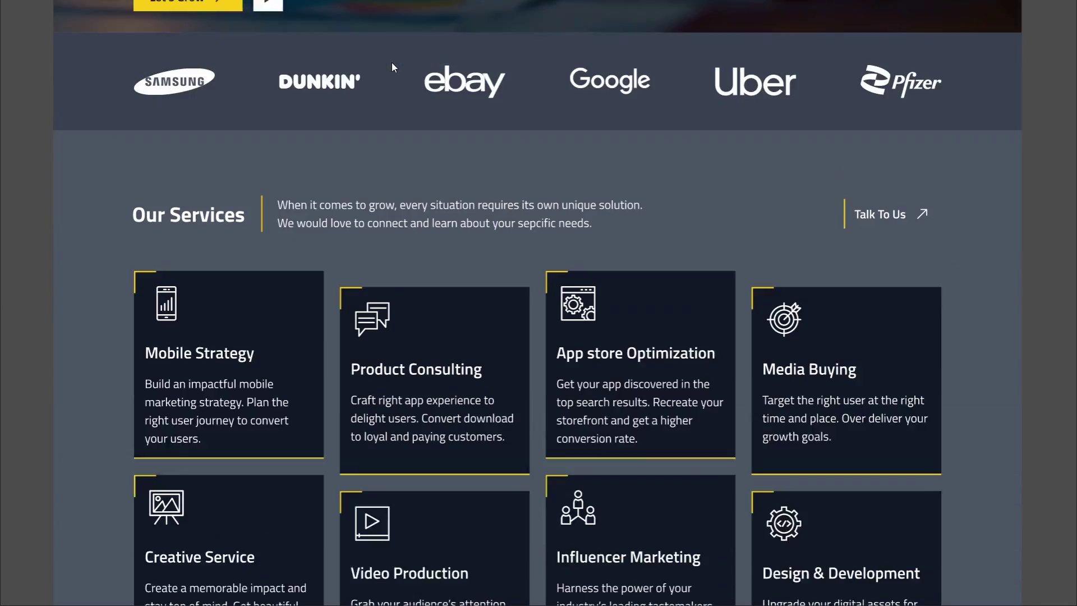
scroll(393, 67, up, 10)
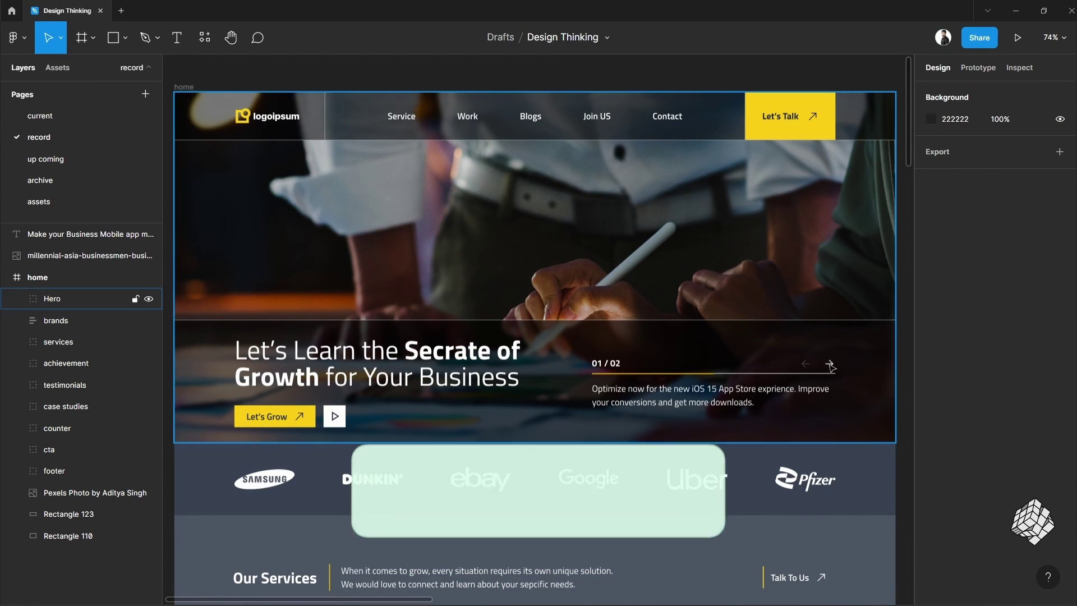
Review the whole home page design from the hero section to the footer, including the hero slider's arrows and text
scroll(537, 335, down, 3)
scroll(808, 418, down, 3)
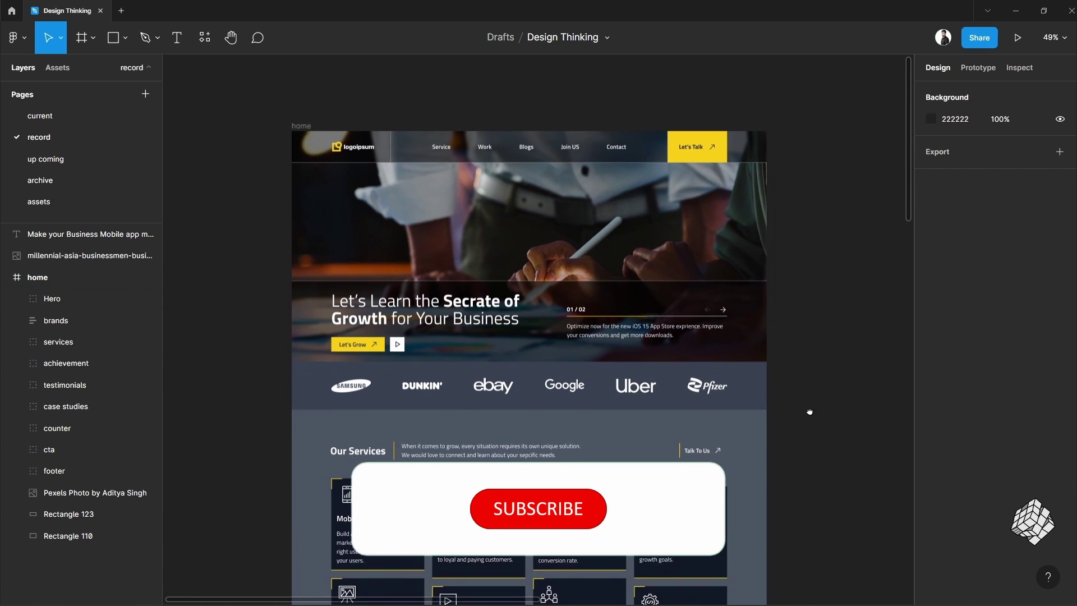
scroll(810, 402, down, 12)
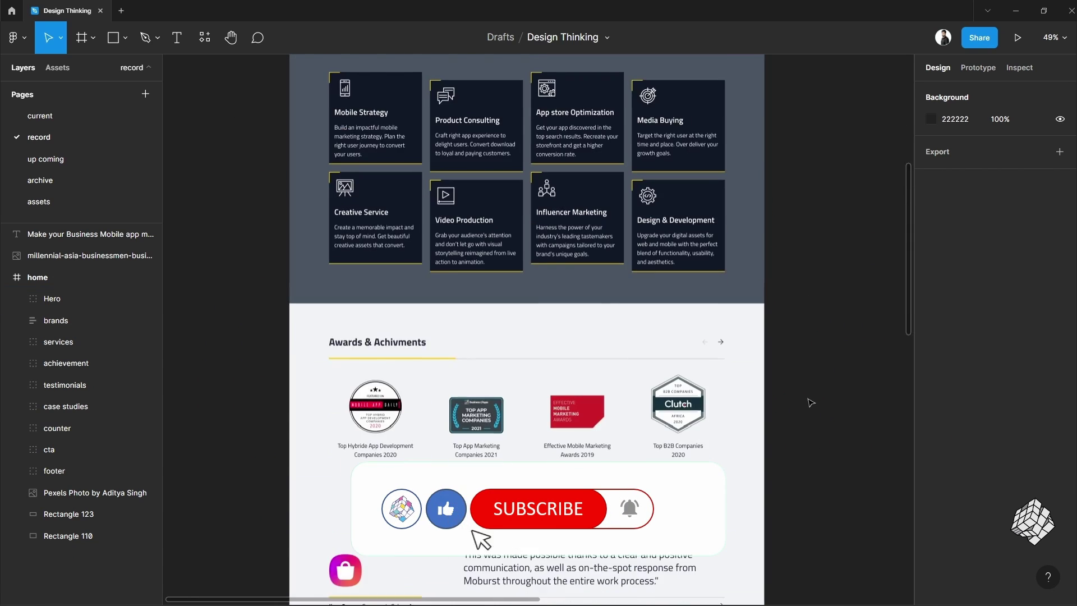
scroll(810, 402, down, 8)
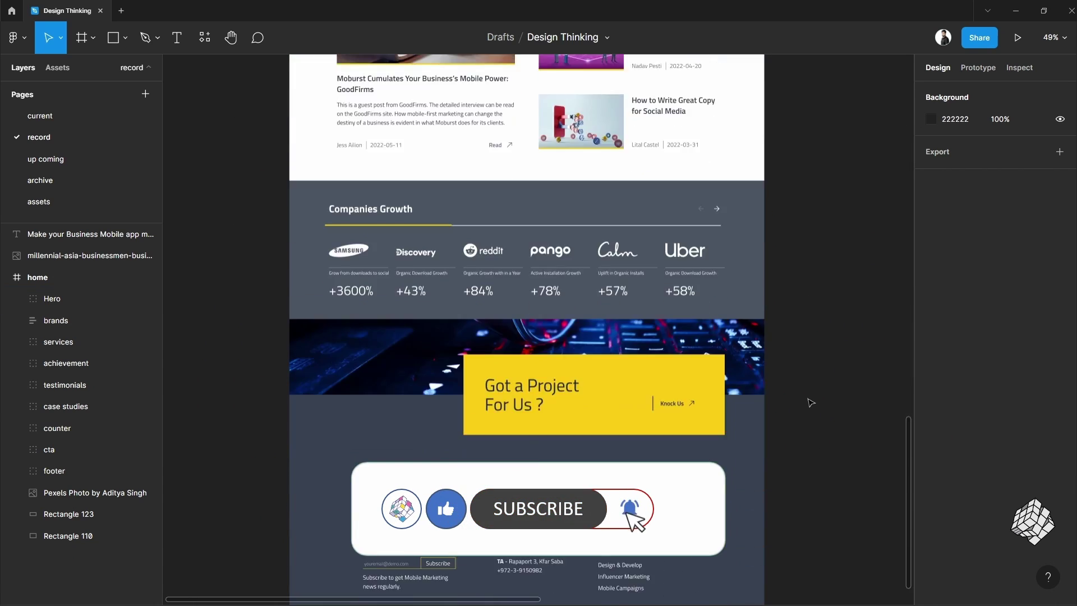
scroll(811, 402, up, 20)
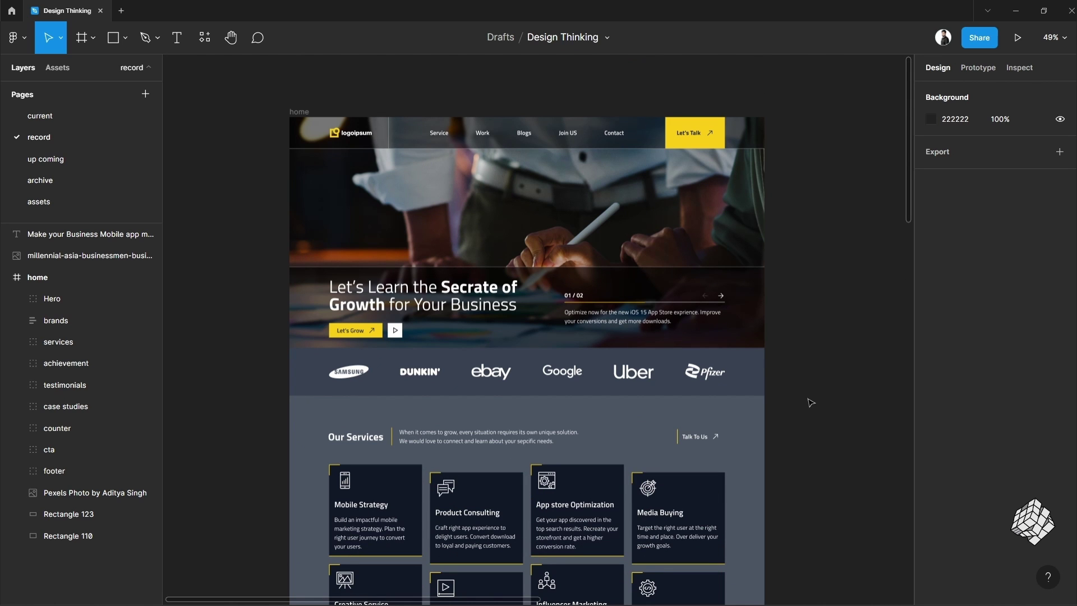
scroll(734, 308, up, 5)
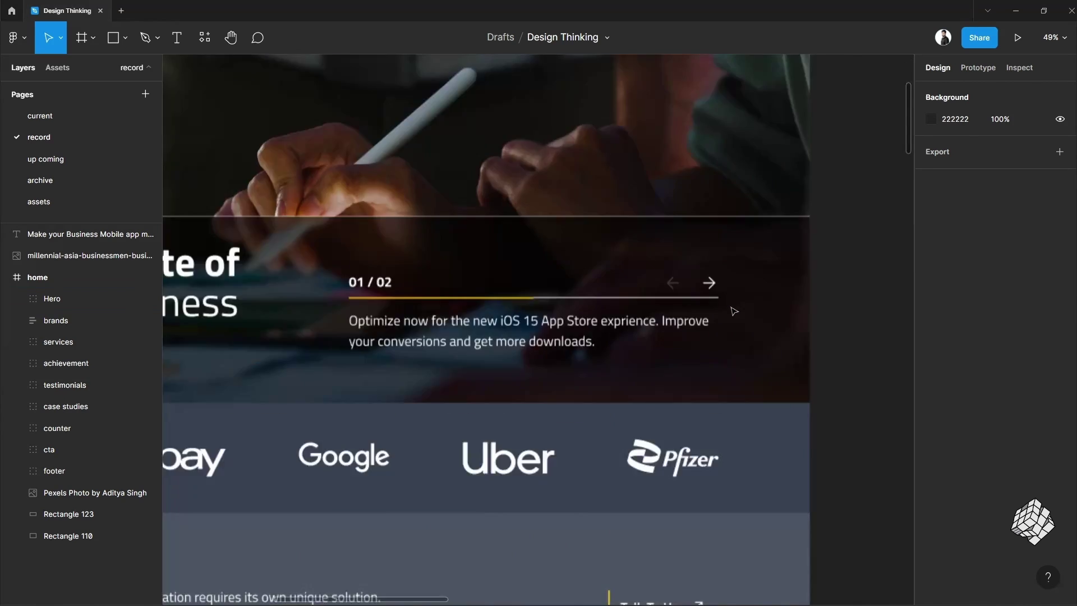
scroll(735, 297, down, 3)
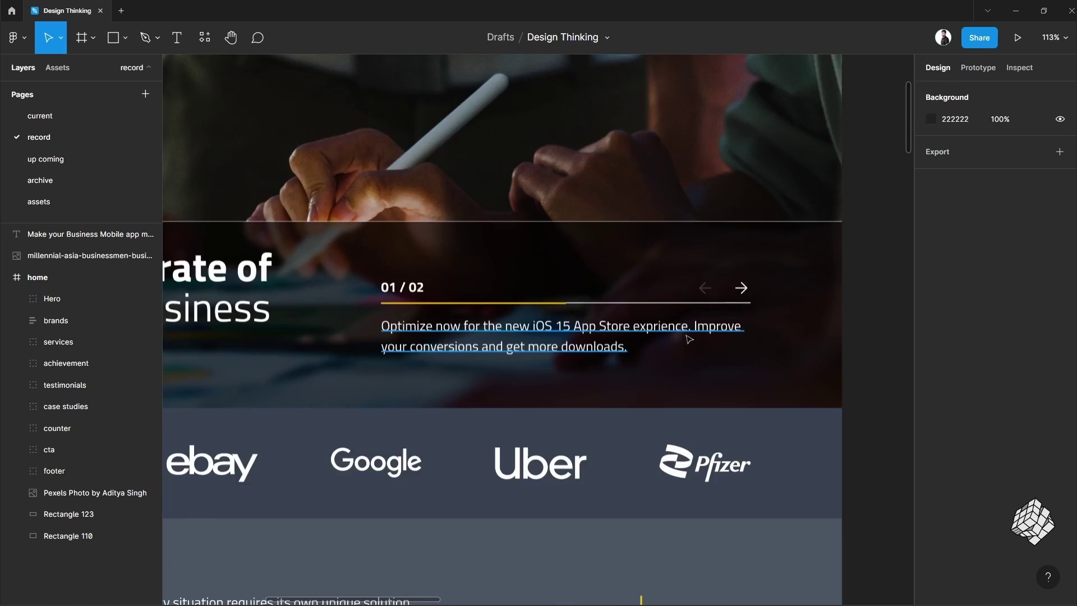
scroll(561, 308, down, 5)
Inspect the layers contained in the home frame's Hero group
click(82, 300)
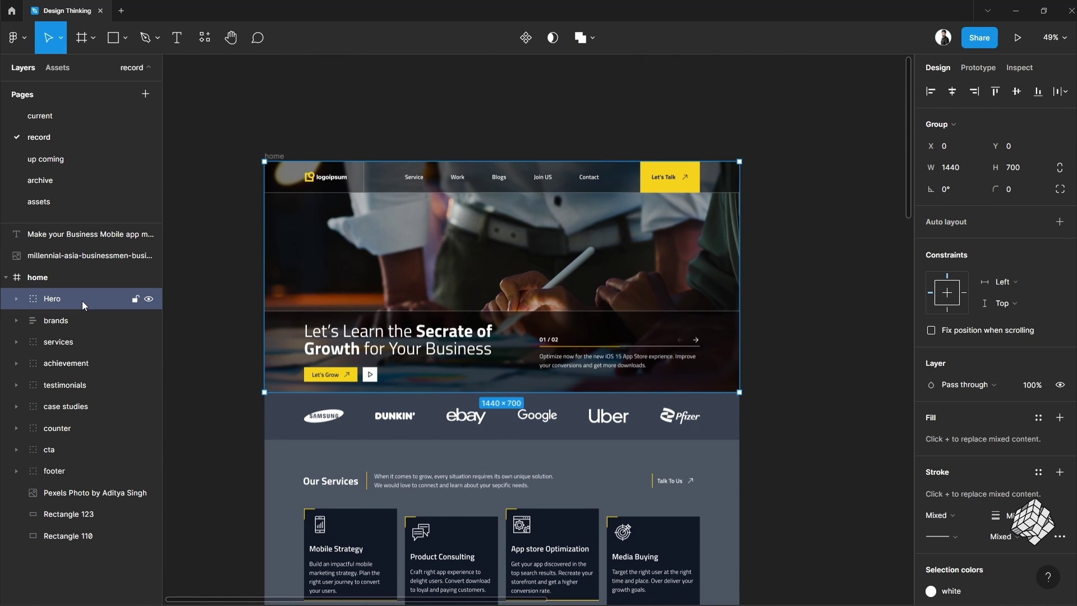
click(16, 298)
scroll(127, 331, down, 3)
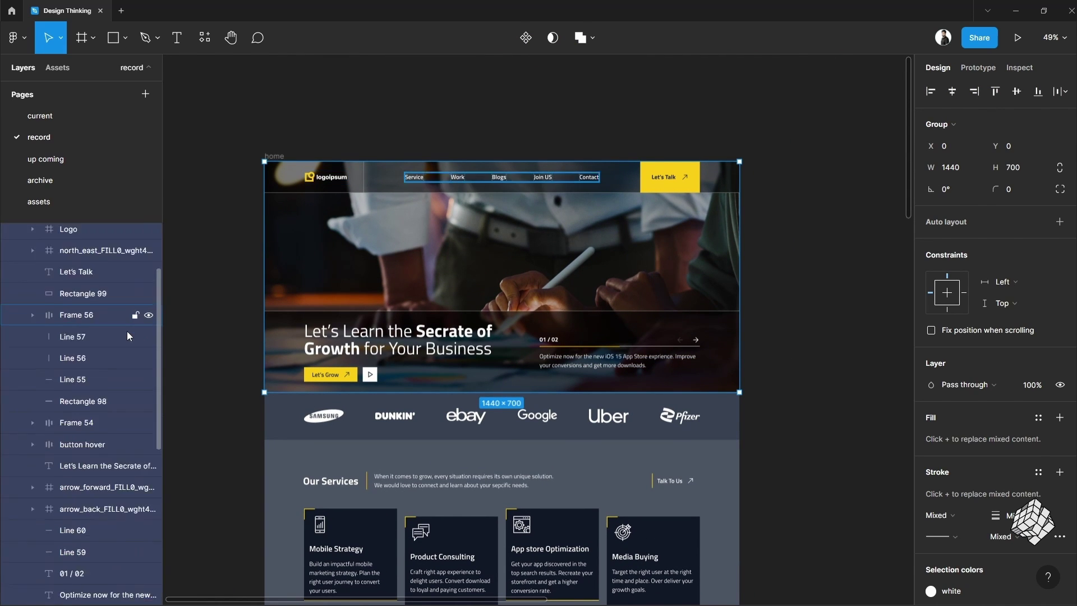
scroll(127, 331, down, 2)
scroll(126, 333, up, 4)
click(17, 298)
Duplicate the Hero group out of the home frame and place the copy above it, aligned with the frame's edges
scroll(384, 273, down, 2)
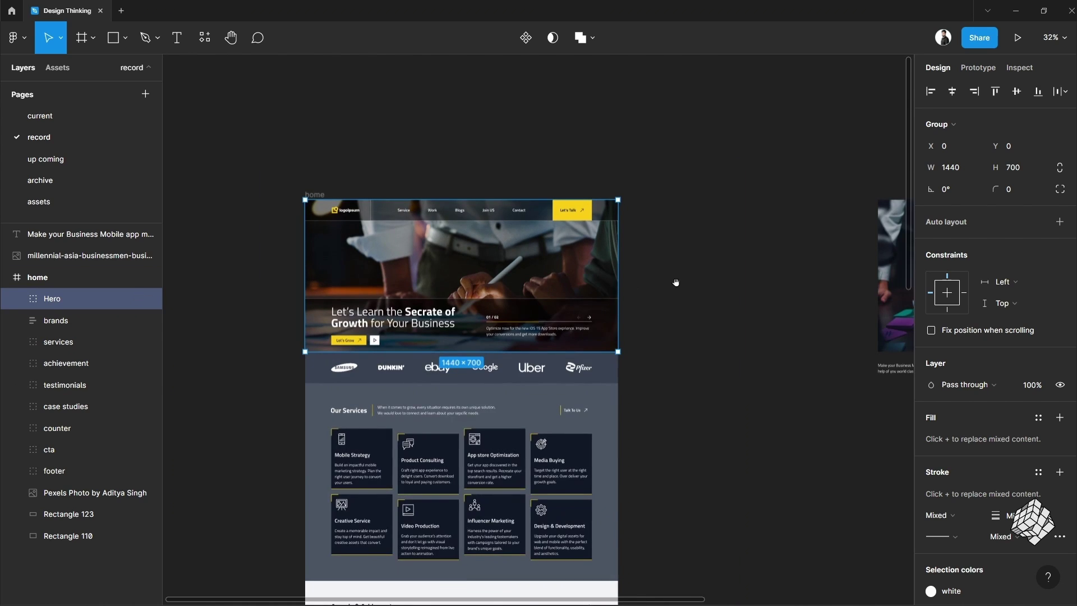
scroll(675, 282, up, 3)
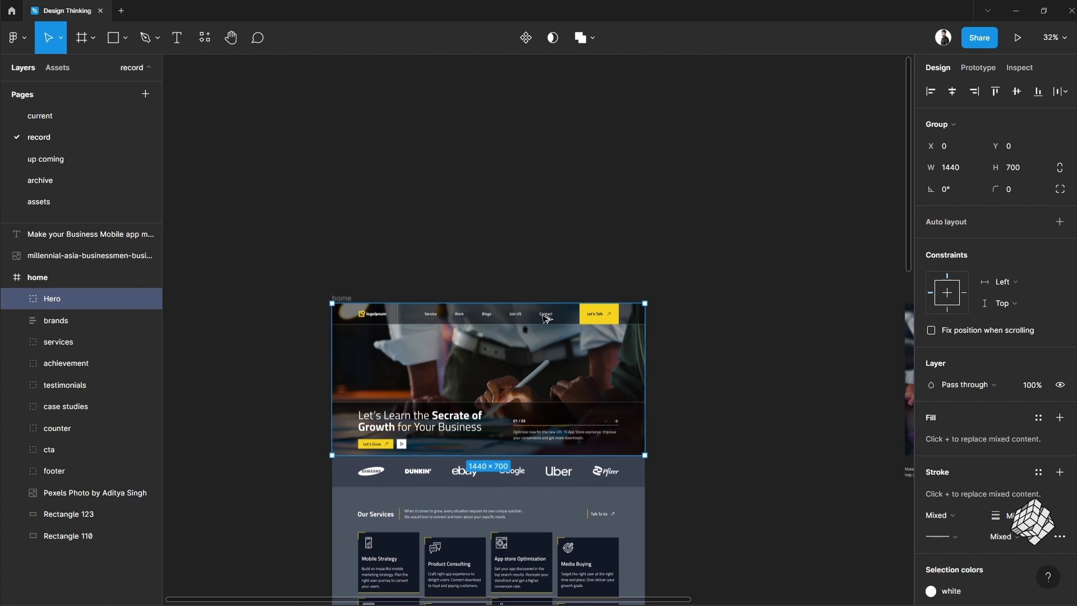
drag(545, 318, 542, 189)
click(740, 288)
Move the businessmen image beside the Hero copy, aligned with its top edge, at about X 963, Y -3425
drag(740, 289, 622, 306)
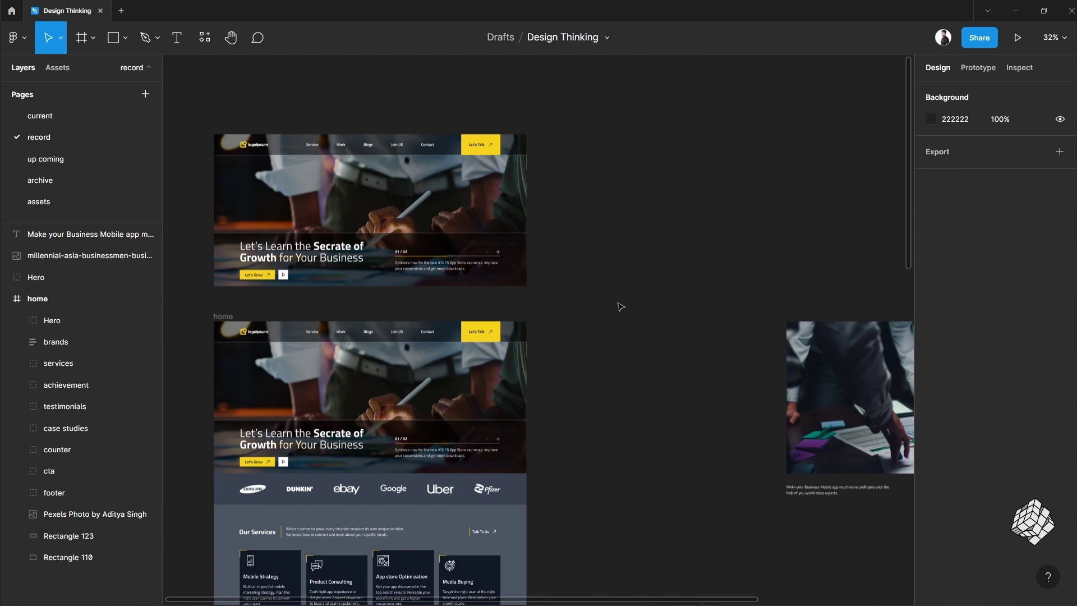
drag(827, 409, 619, 222)
scroll(230, 152, up, 3)
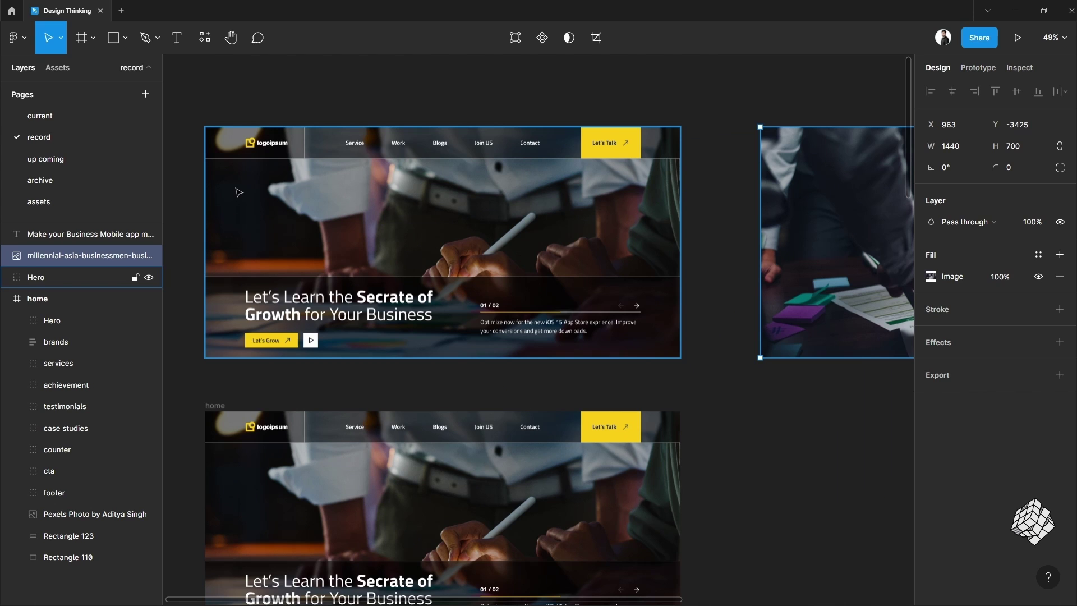
Convert the Hero copy from a group to a frame
click(238, 193)
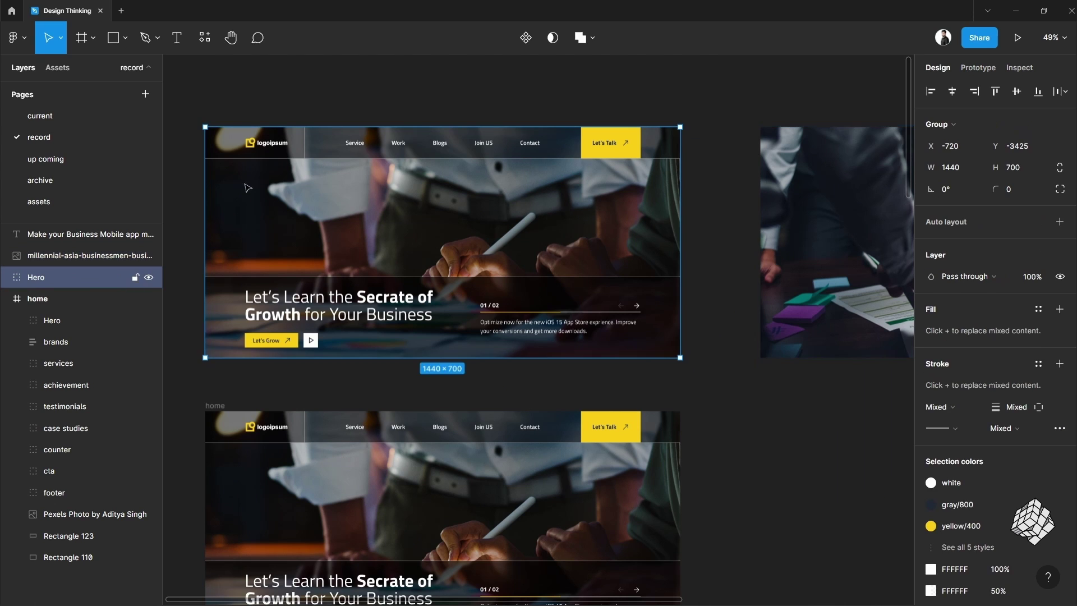
click(952, 123)
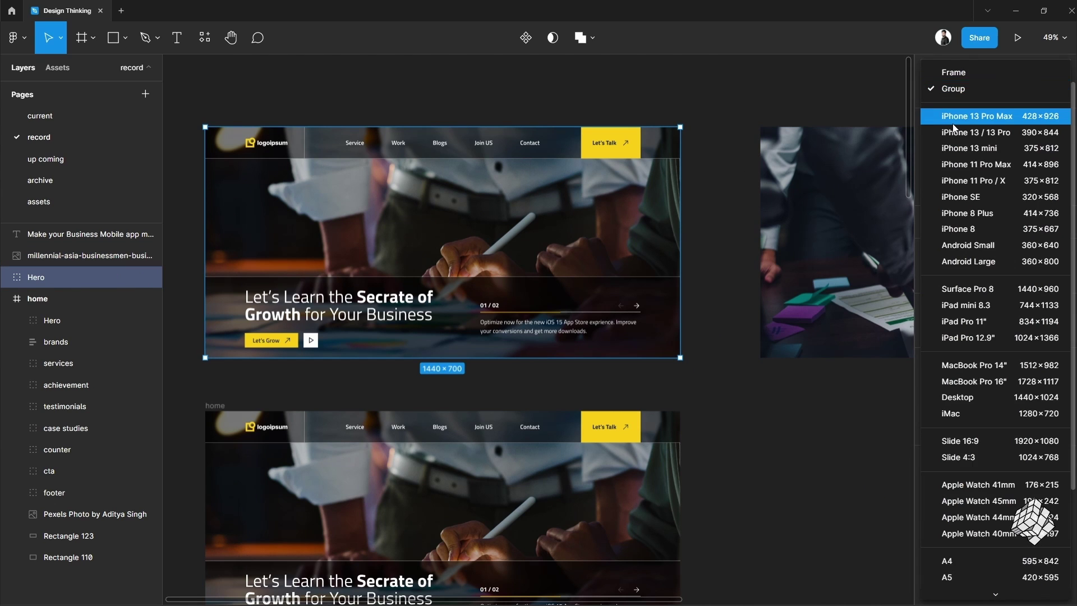
click(997, 75)
key(Escape)
Nest the businessmen image directly inside the new Hero frame and bring it to the front of the layer order
drag(813, 267, 664, 258)
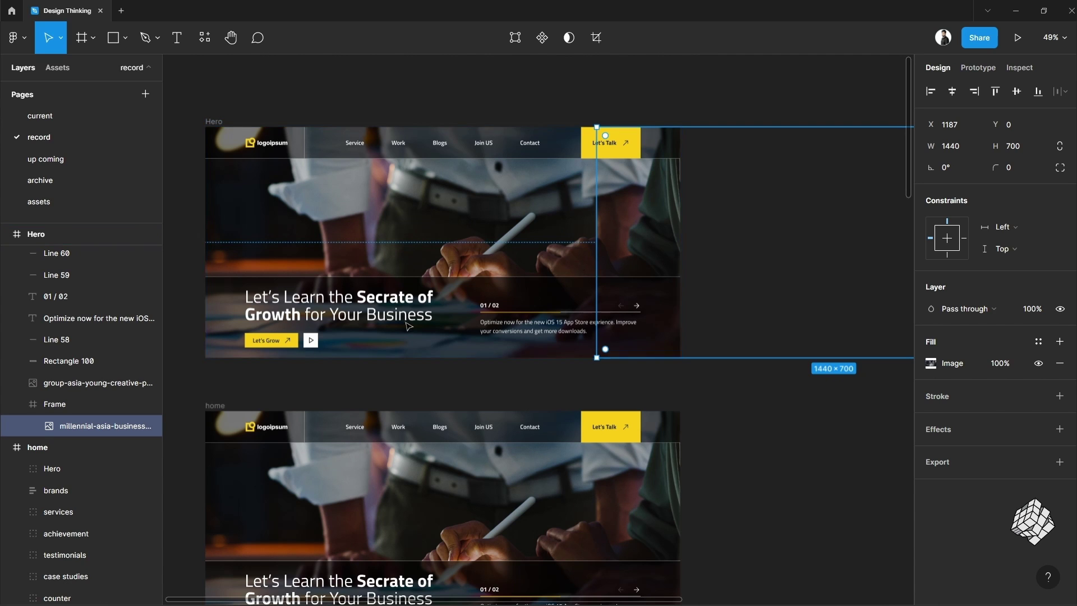
drag(79, 427, 79, 398)
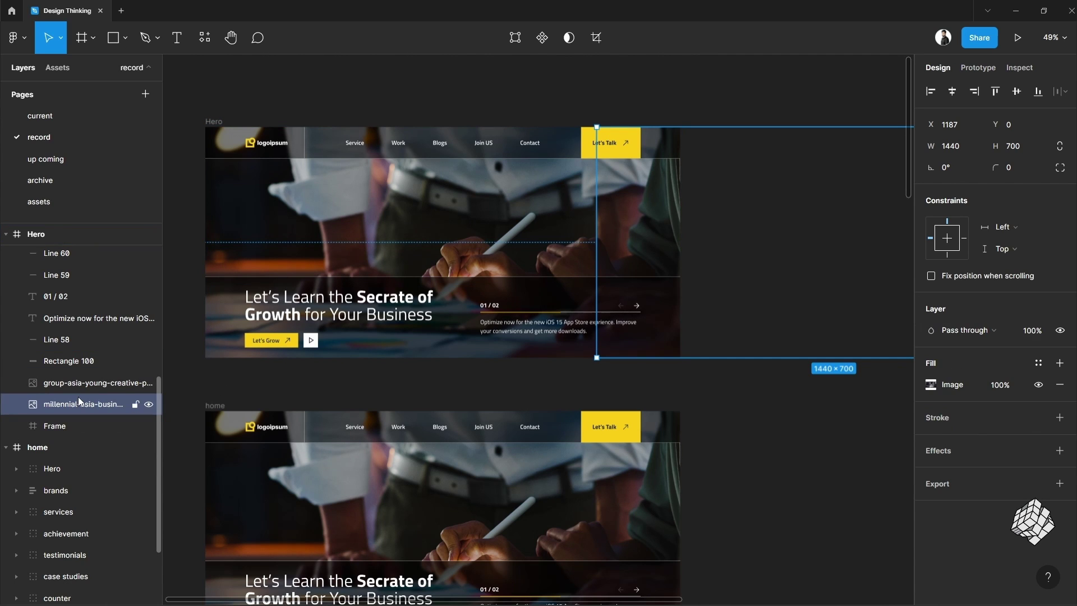
key([)
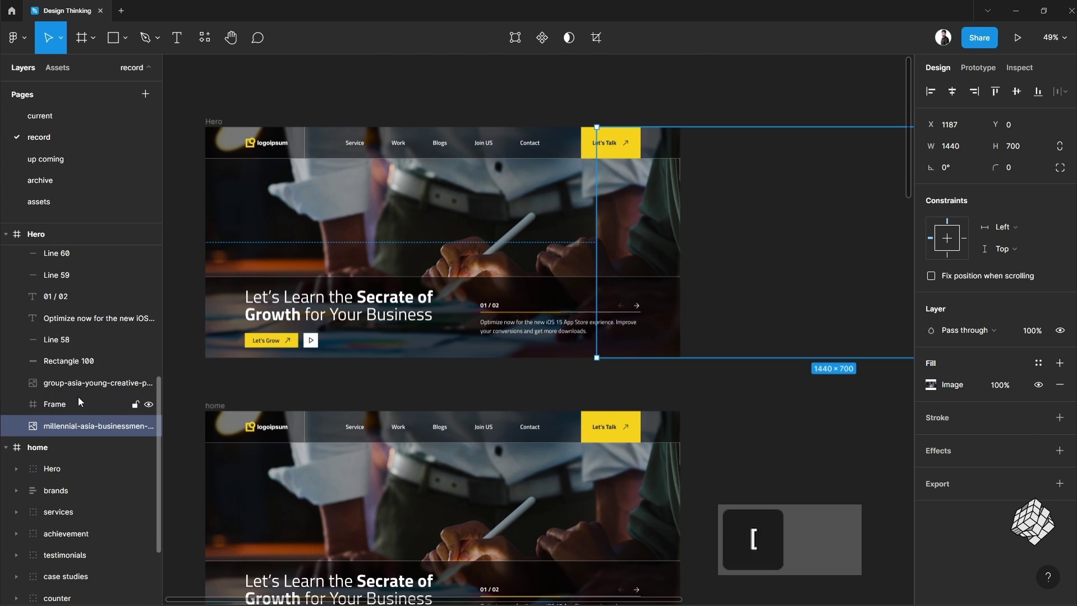
key(])
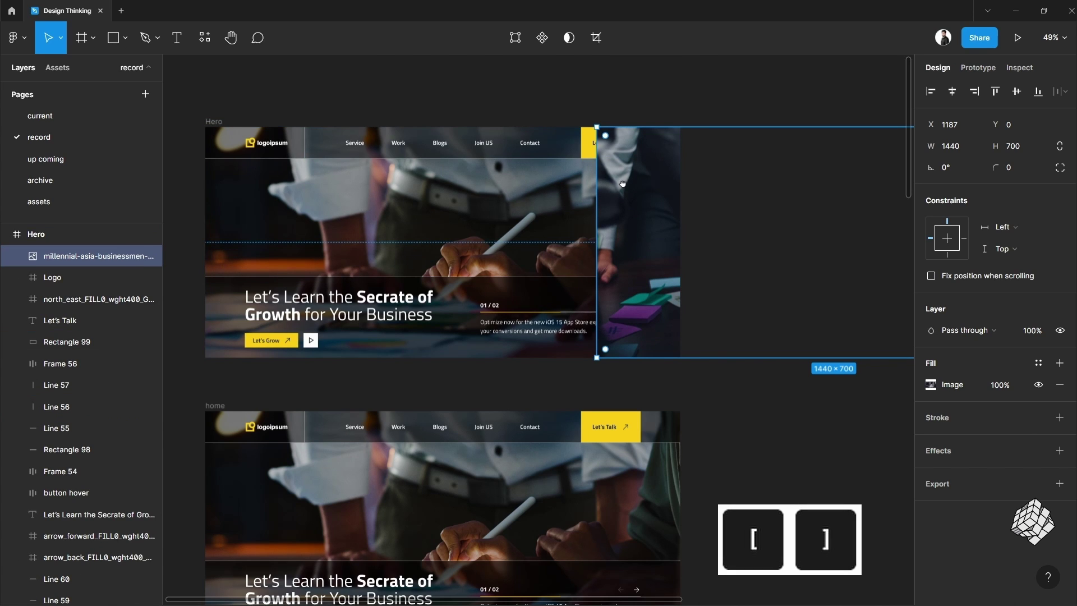
Place the businessmen image against the outside of the Hero frame's right edge and check it with Clip content temporarily off
drag(622, 183, 725, 187)
click(241, 122)
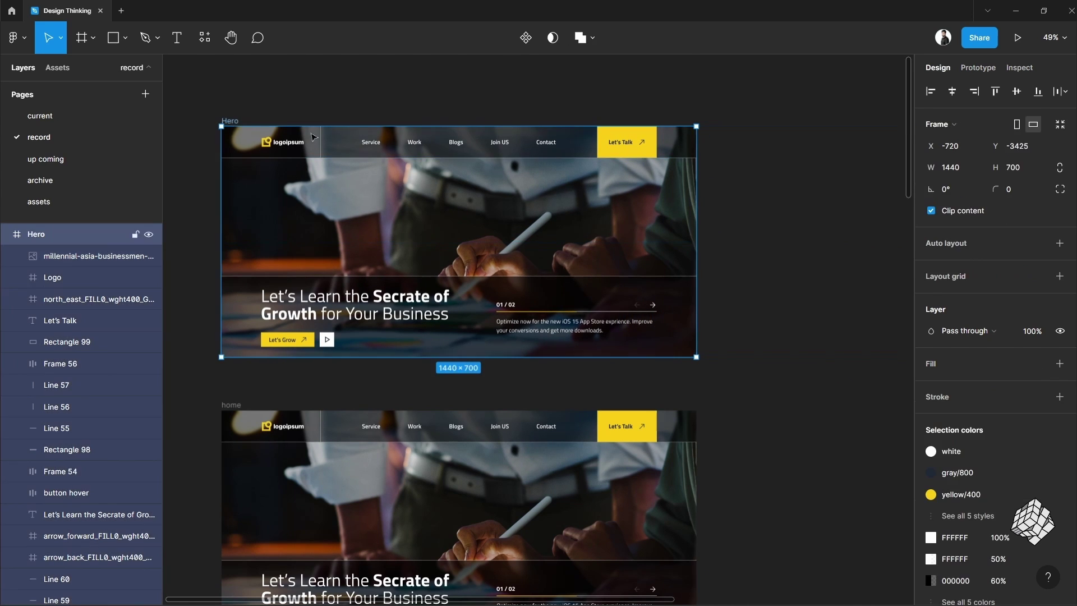
click(931, 211)
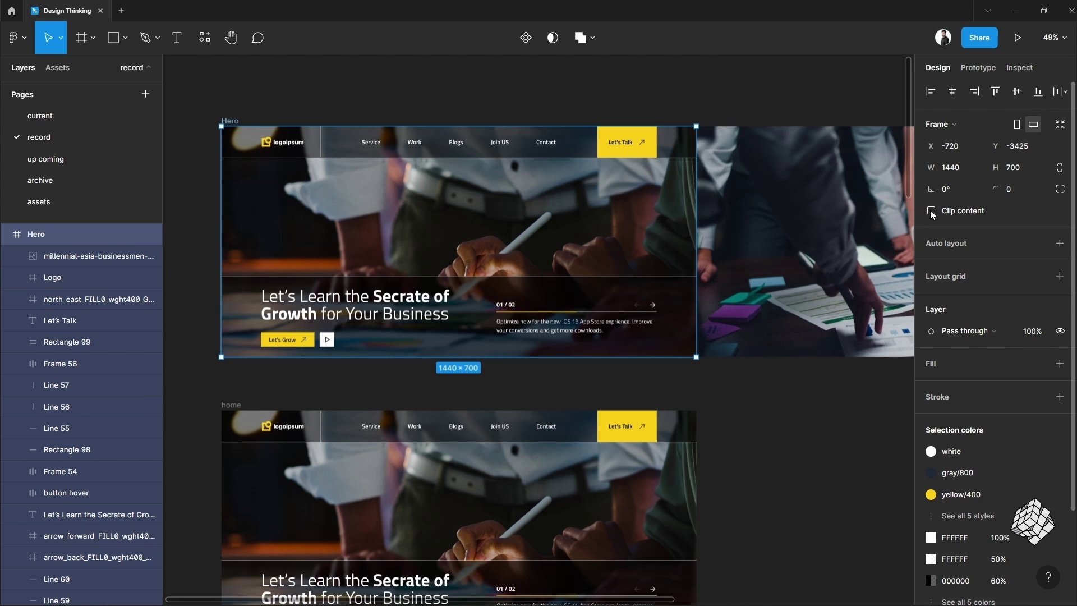
click(930, 211)
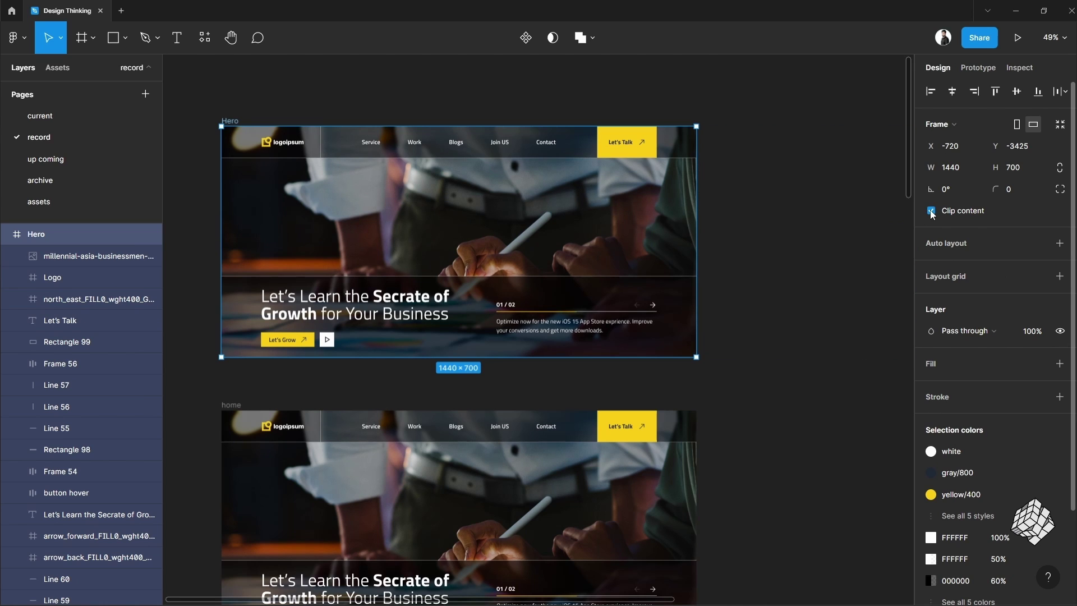
click(819, 399)
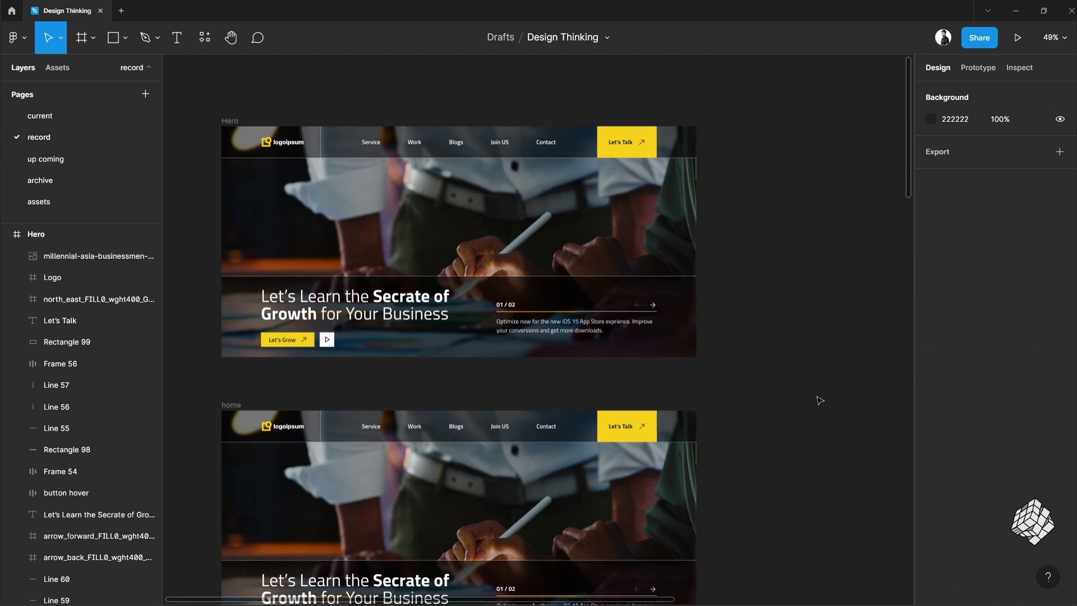
Move the text starting "Make your Business Mobile app" just below the Hero frame, flush with its right edge
scroll(608, 362, down, 3)
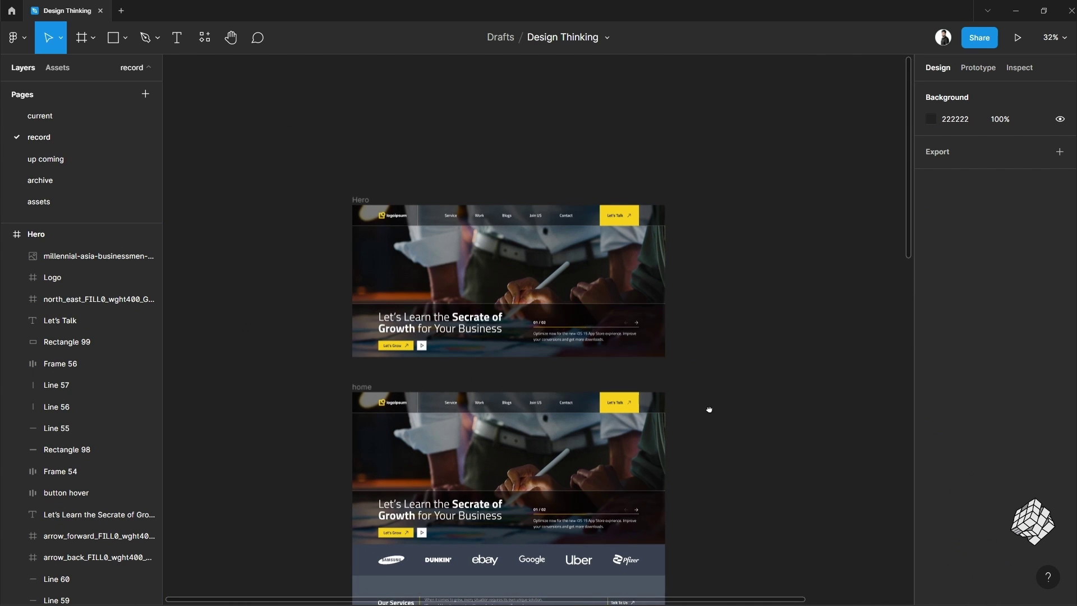
drag(709, 408, 503, 361)
drag(745, 514, 384, 329)
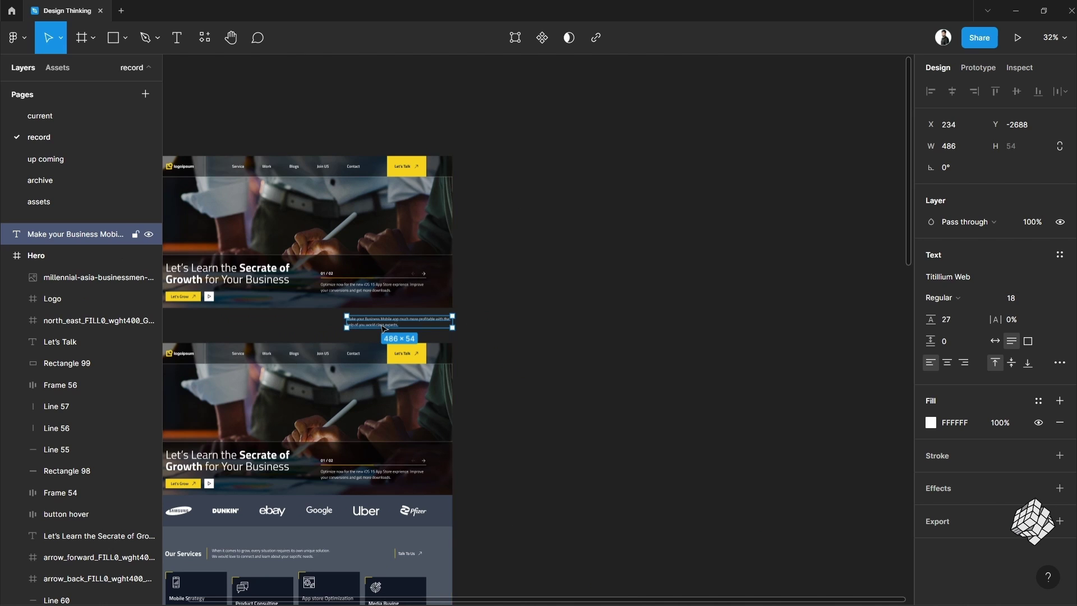
Rename the Hero frame as "Hero / 1"
drag(526, 370, 661, 404)
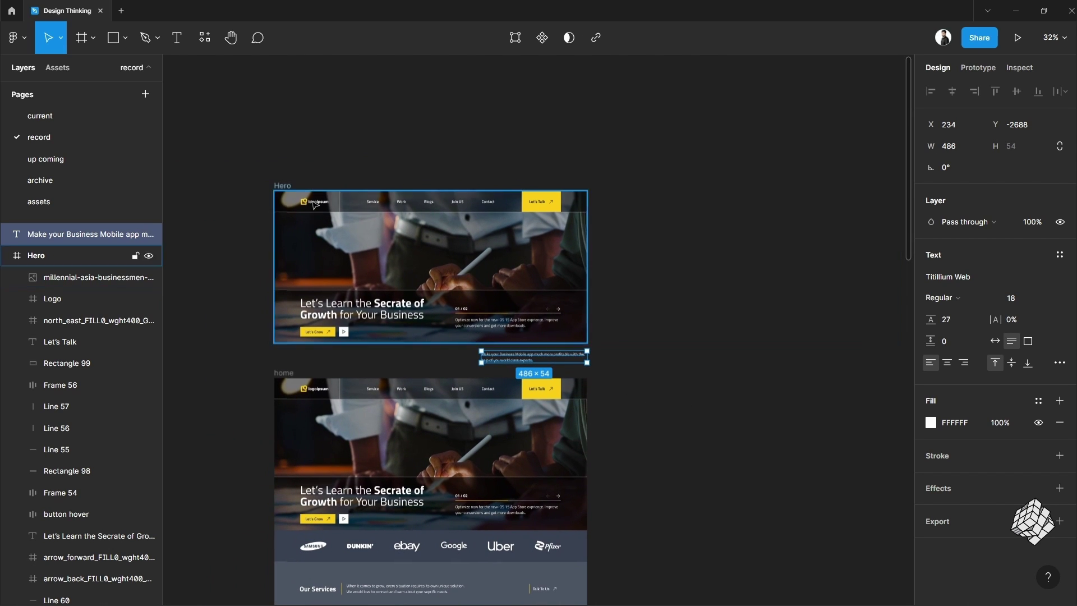
scroll(246, 158, up, 3)
scroll(247, 159, up, 1)
scroll(317, 194, down, 2)
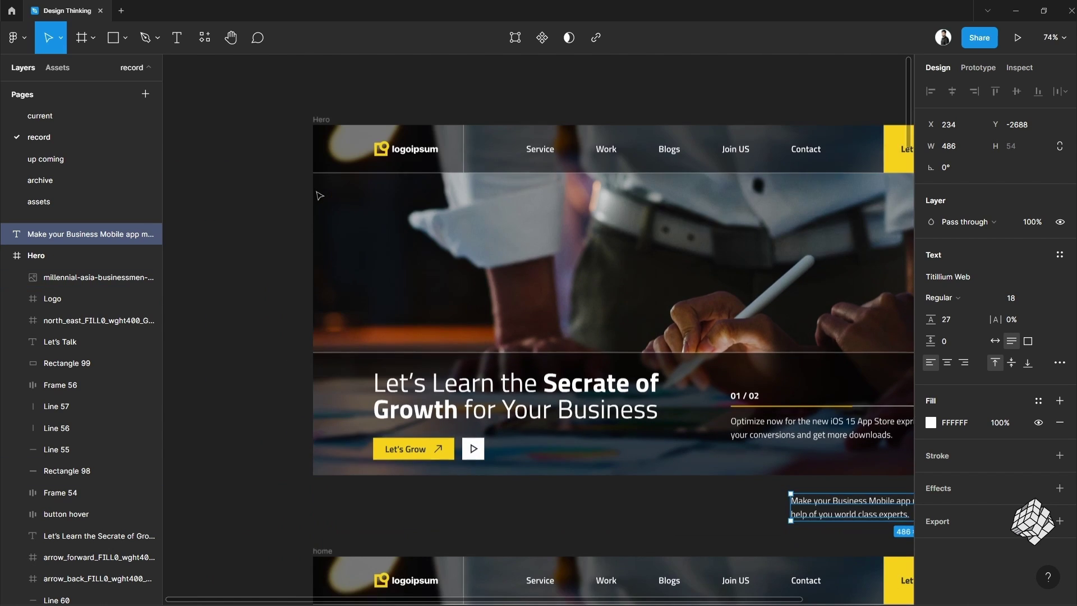
scroll(317, 194, down, 1)
scroll(326, 180, up, 1)
scroll(326, 179, right, 1)
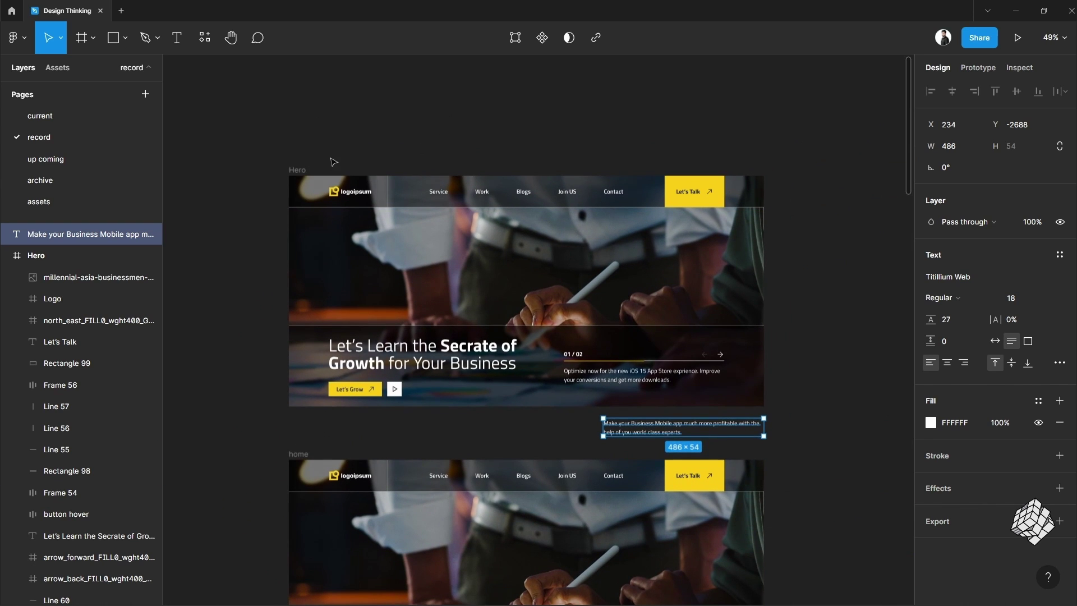
click(301, 171)
double_click(301, 171)
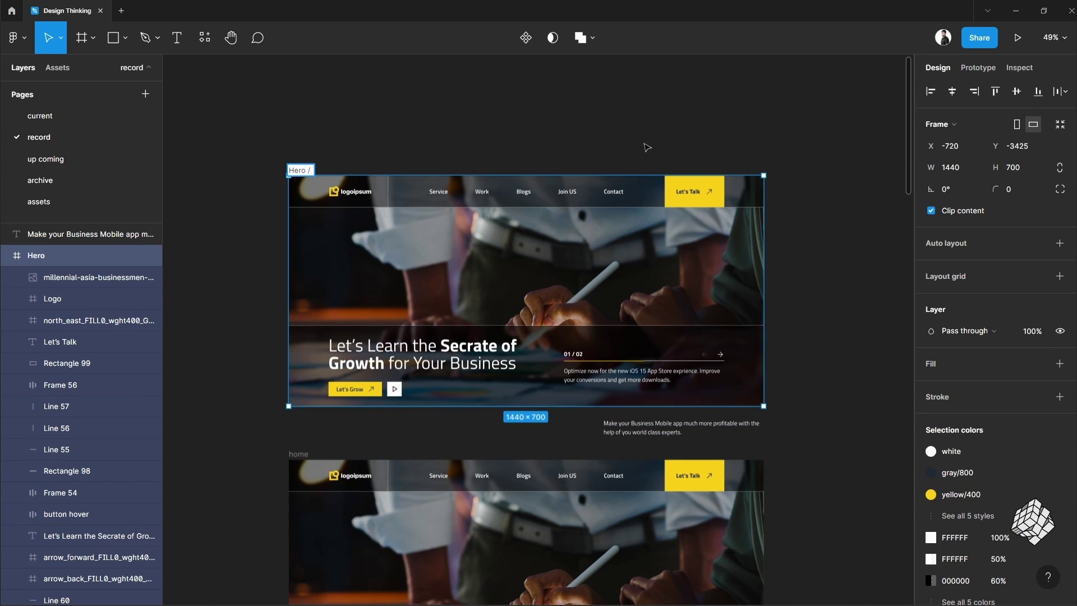
text(/ 1)
click(646, 147)
scroll(512, 171, down, 2)
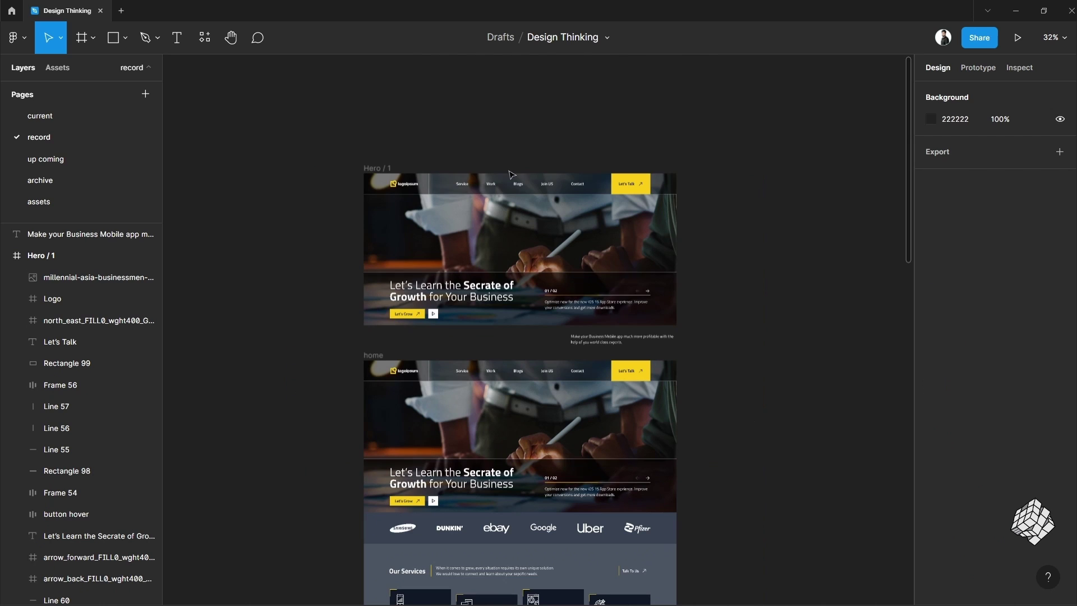
Duplicate the Hero / 1 frame directly to its right, leaving a gap of 100 between the two frames
drag(756, 283, 694, 305)
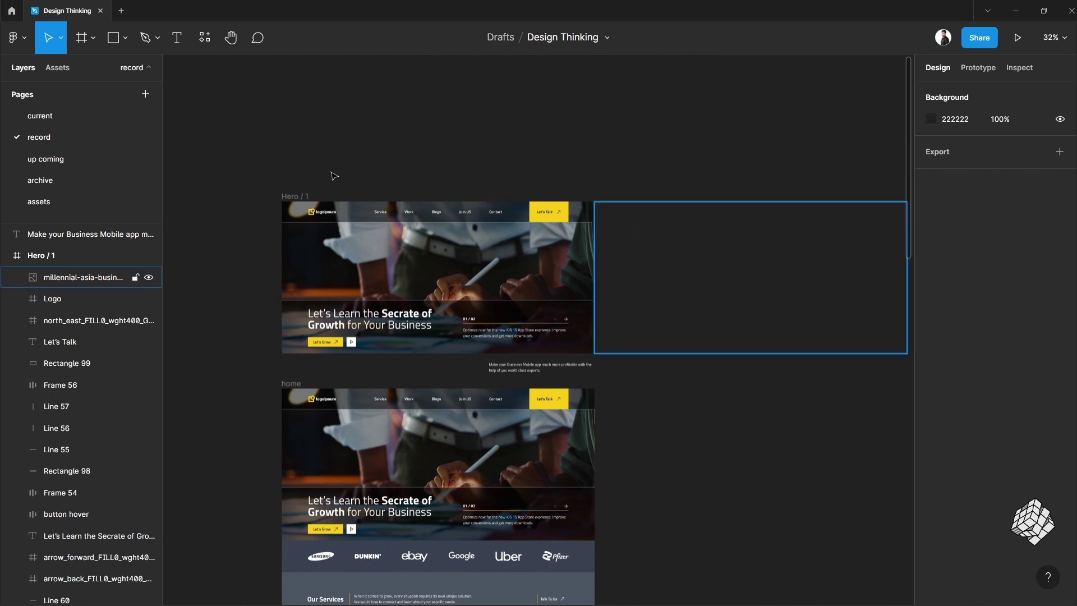
drag(298, 197, 632, 201)
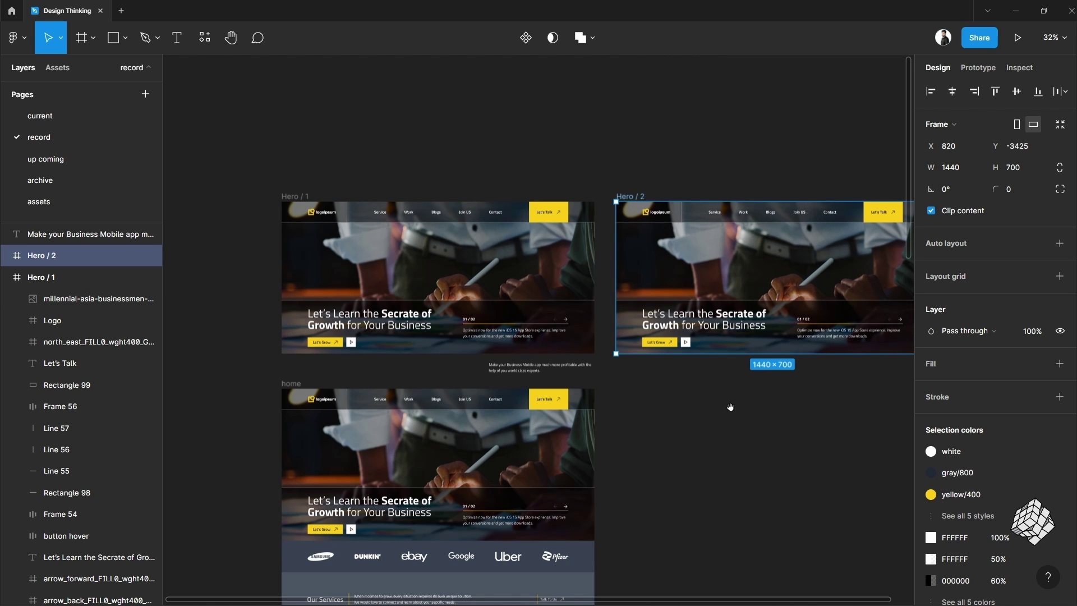
Cut the loose "Make your Business Mobile app" text from below Hero / 1 and paste it over the description in Hero / 2
scroll(730, 407, right, 6)
click(349, 385)
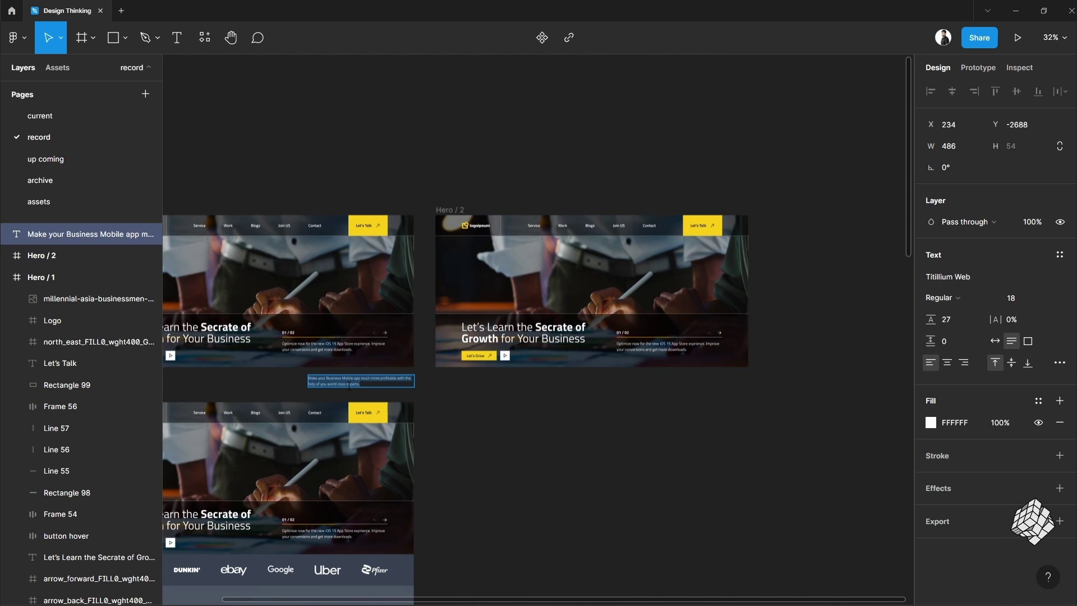
key(BackSpace)
click(397, 385)
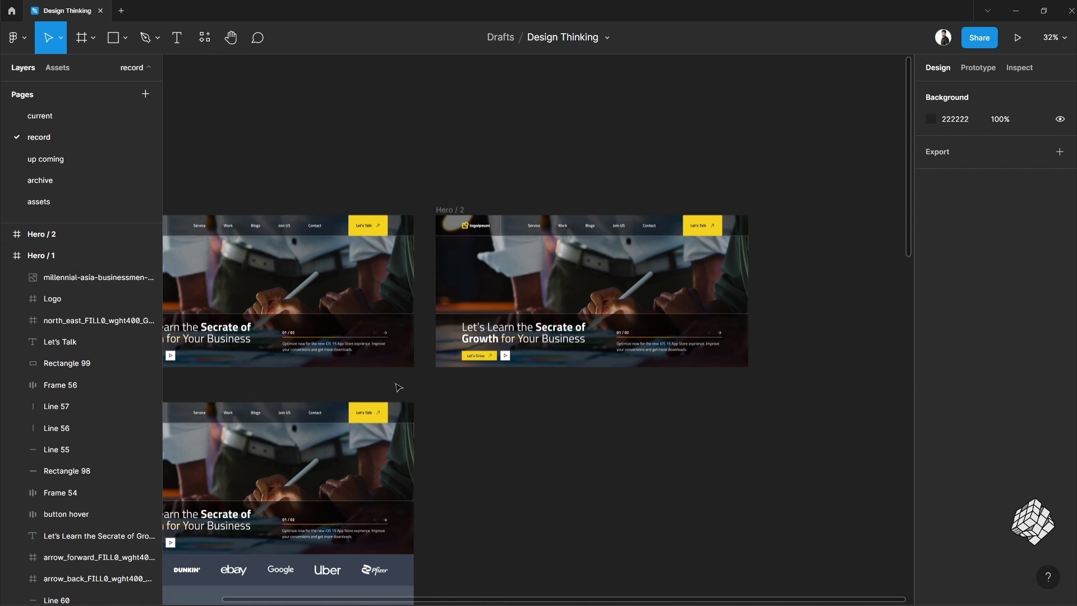
scroll(689, 348, up, 5)
double_click(689, 347)
text(Make your Business Mobile app much more profitable with the help of you world class experts.)
Change the slide counter in Hero / 2 to "02 / 02"
click(449, 295)
key(BackSpace)
text(2)
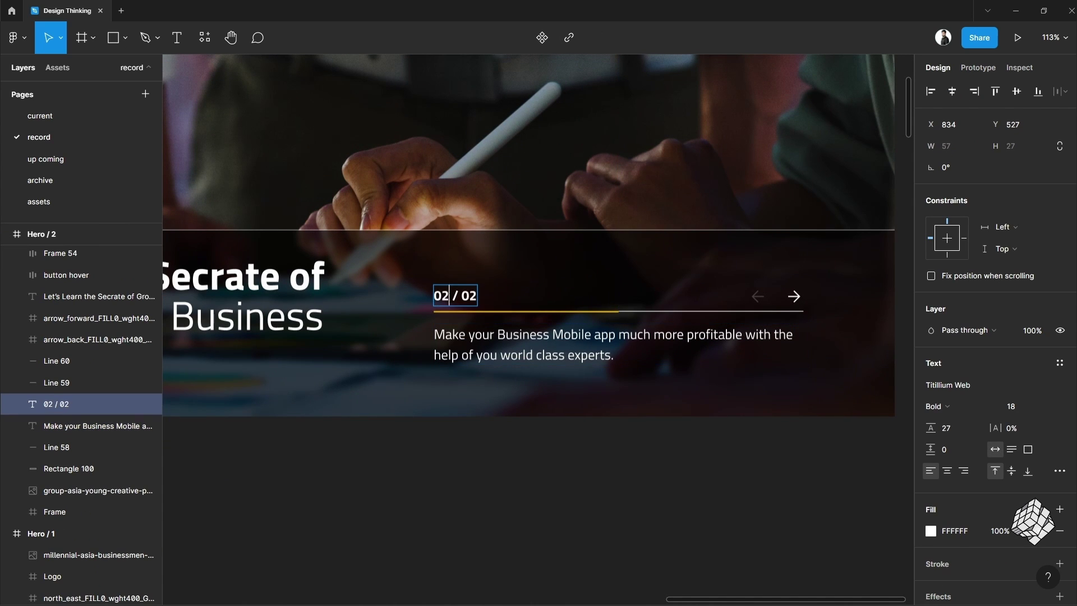
key(Escape)
Make the back arrow in Hero / 2 fully opaque and set the forward arrow's layer opacity to 20%
scroll(555, 471, down, 1)
scroll(752, 386, left, 1)
scroll(752, 385, down, 4)
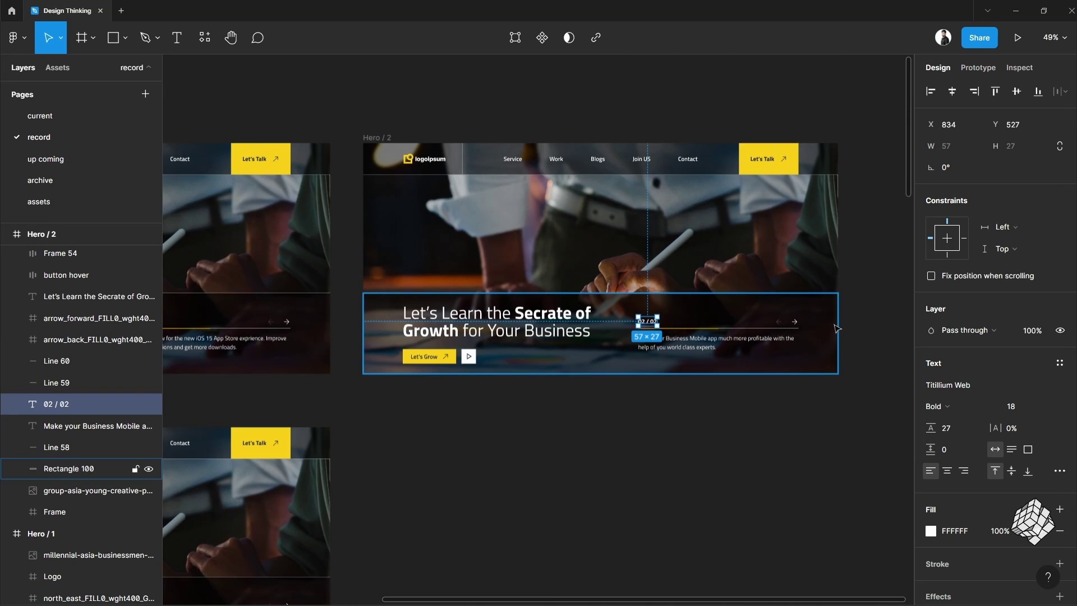
scroll(729, 337, up, 5)
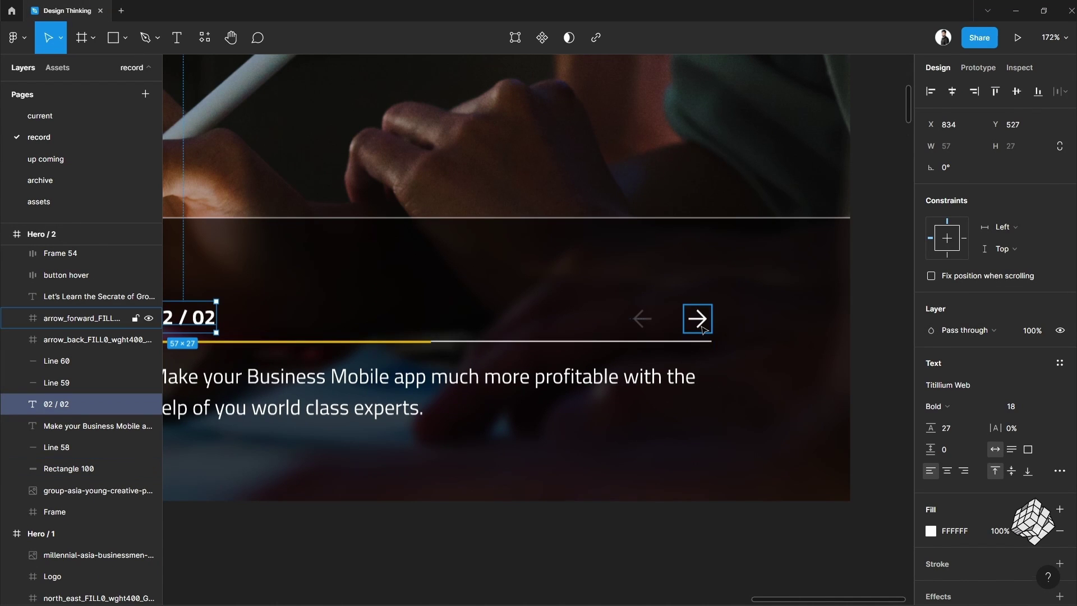
click(697, 318)
scroll(1033, 522, down, 2)
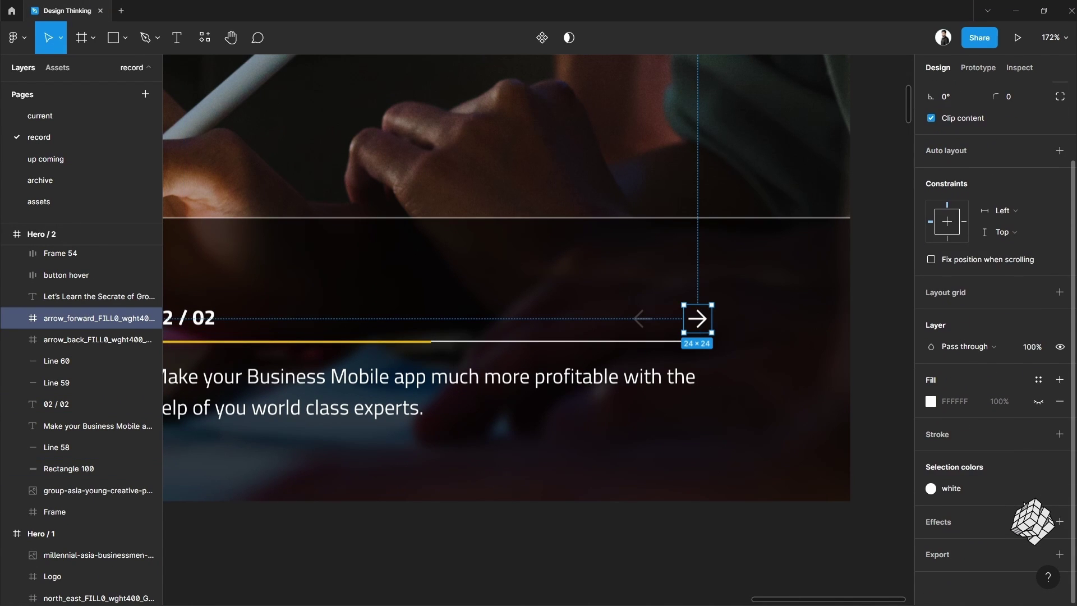
click(95, 339)
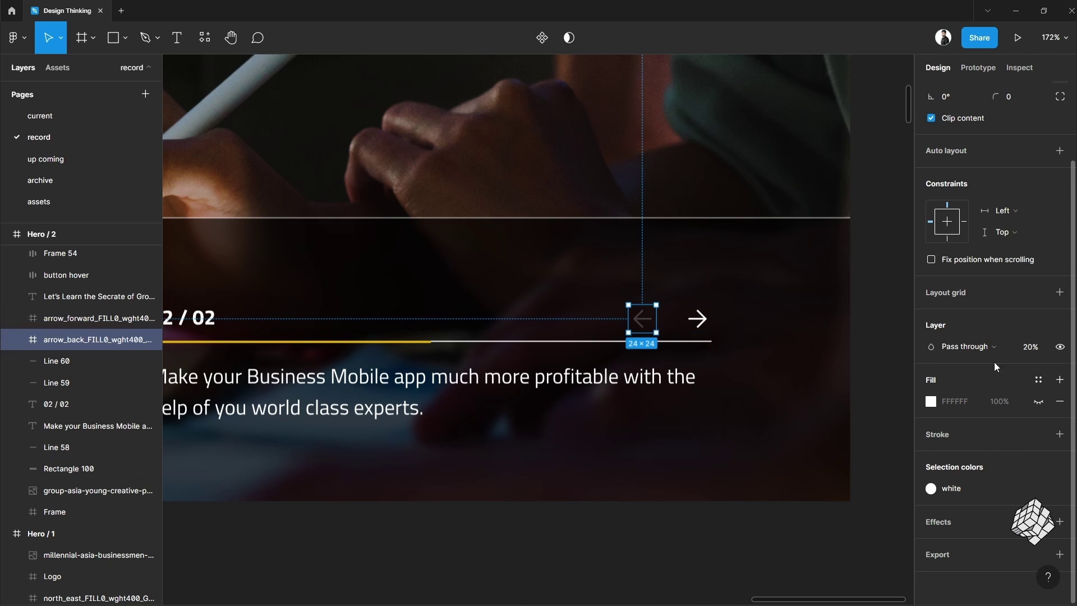
click(1040, 347)
click(698, 319)
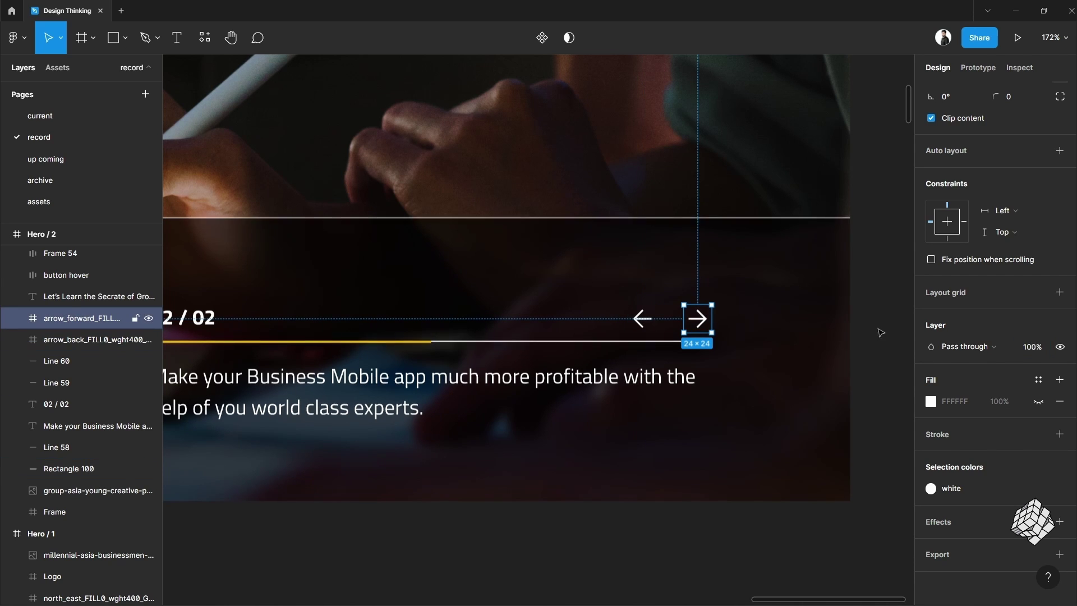
click(1034, 347)
key(Return)
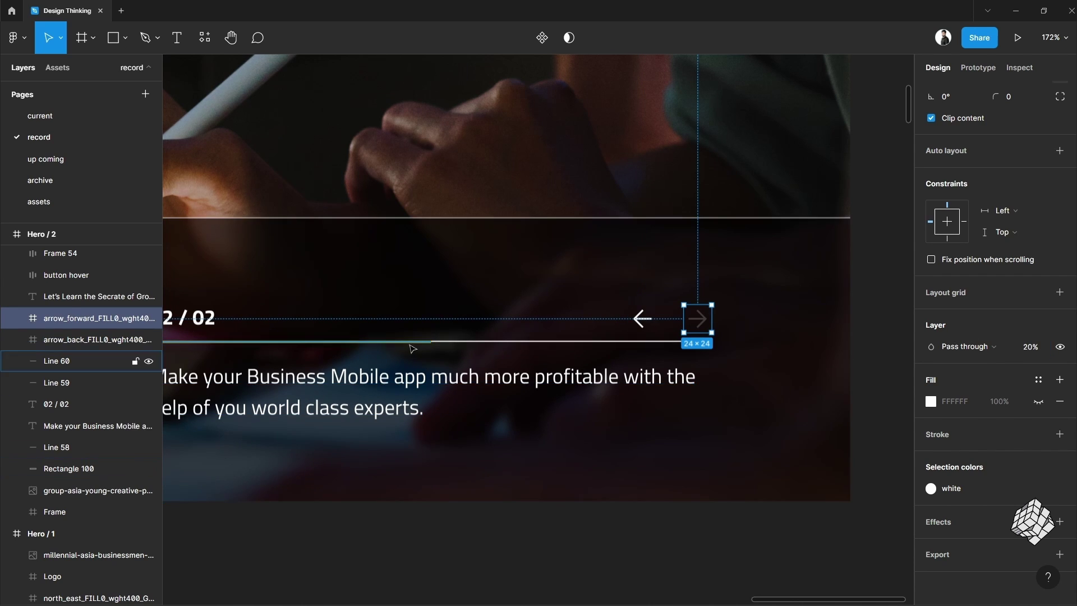
Move the yellow progress line in Hero / 2 horizontally to X 1077, covering the right half of the slider track
click(411, 345)
drag(425, 348, 702, 349)
scroll(785, 363, down, 3)
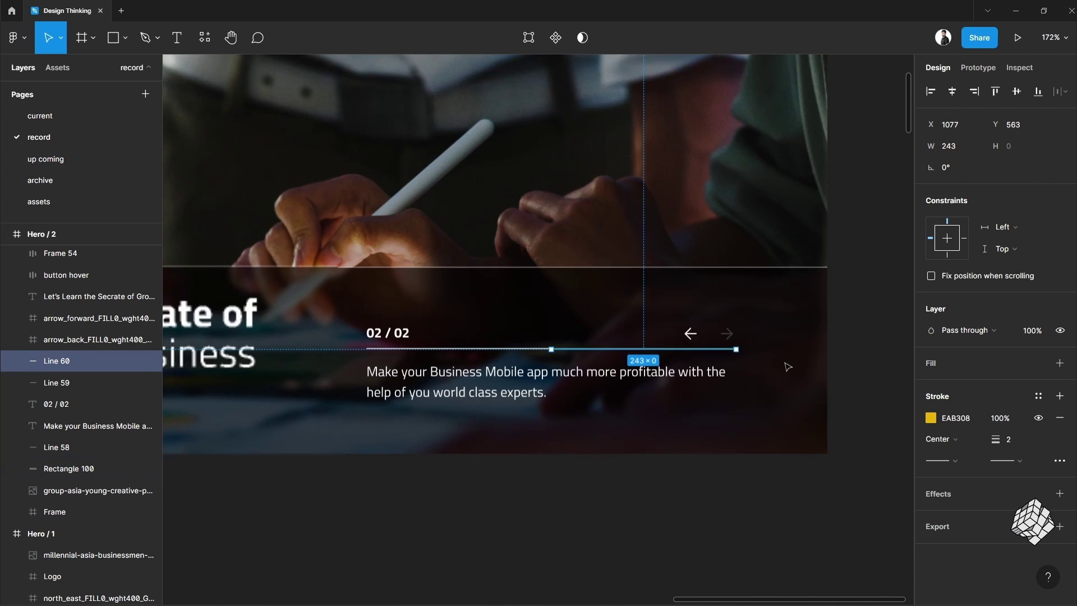
drag(651, 497, 712, 473)
click(699, 476)
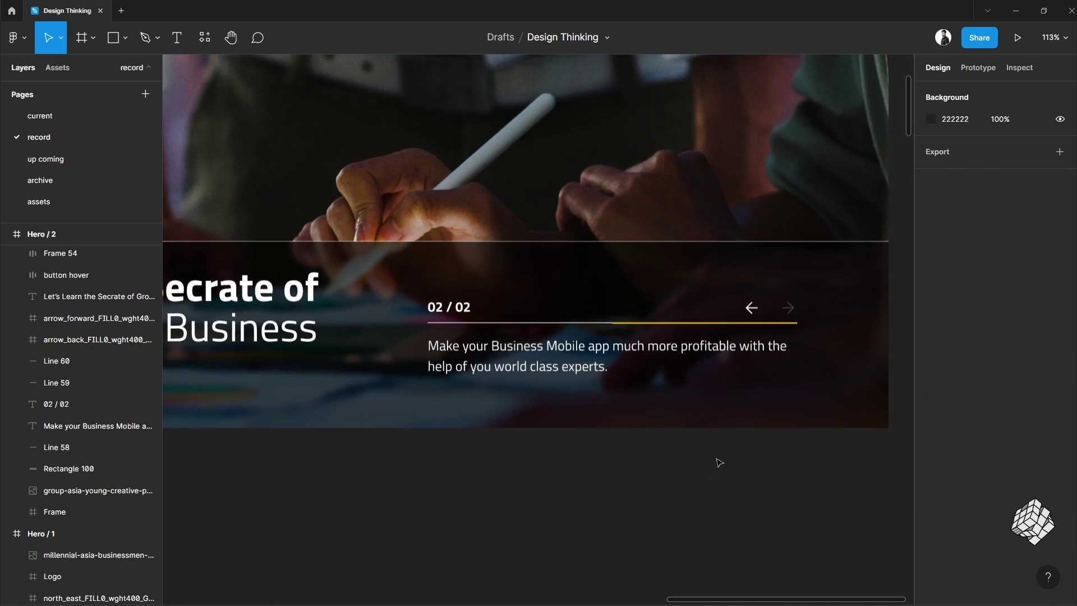
Move the group background image in Hero / 2 horizontally to X -1440, flush outside the frame's left edge
scroll(718, 462, down, 5)
scroll(536, 339, up, 1)
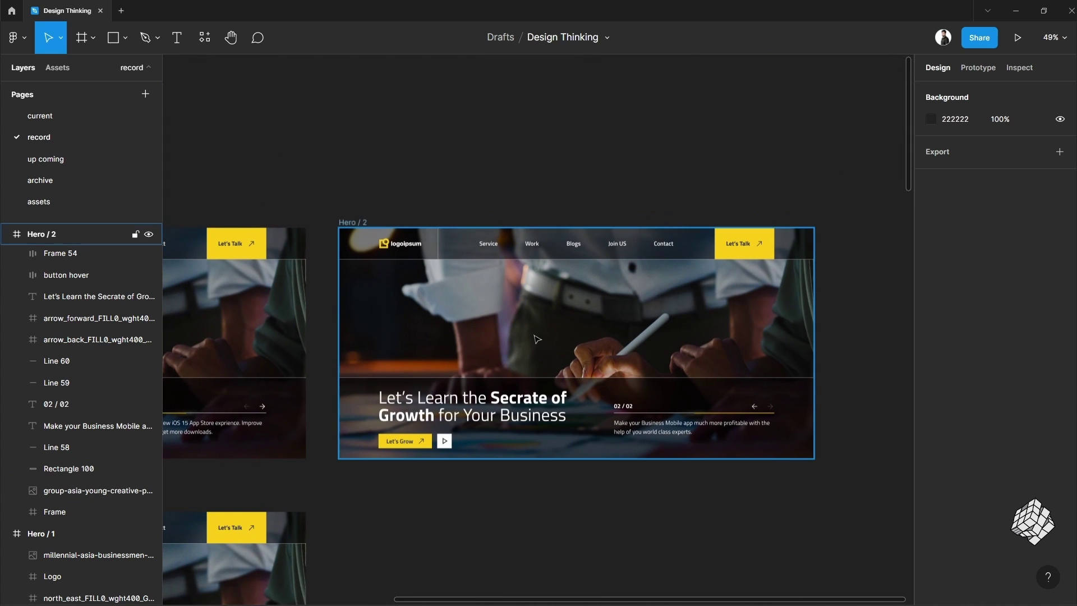
click(536, 338)
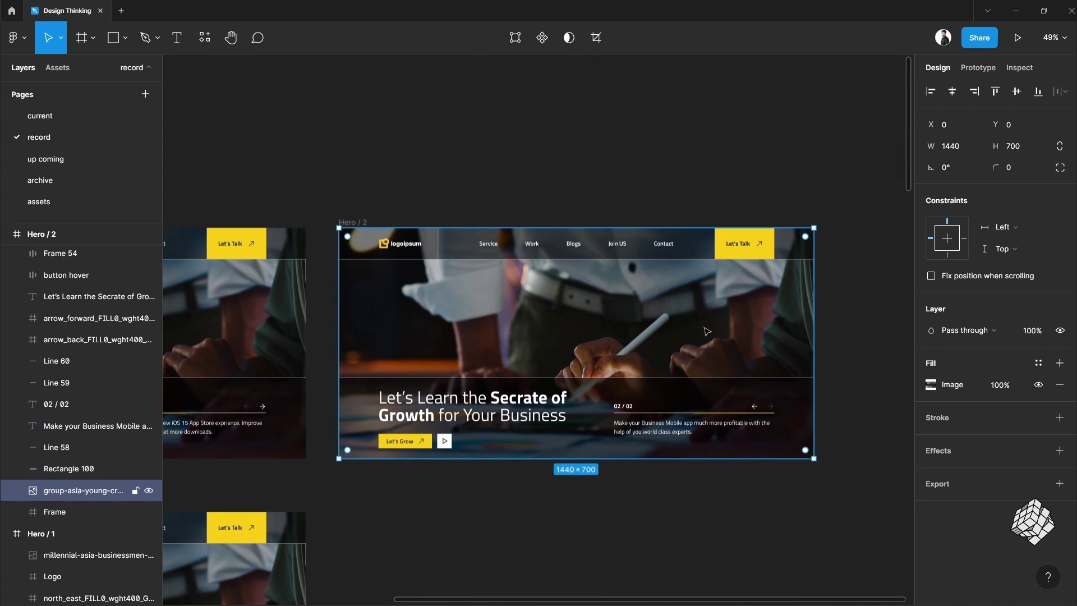
drag(705, 331, 321, 314)
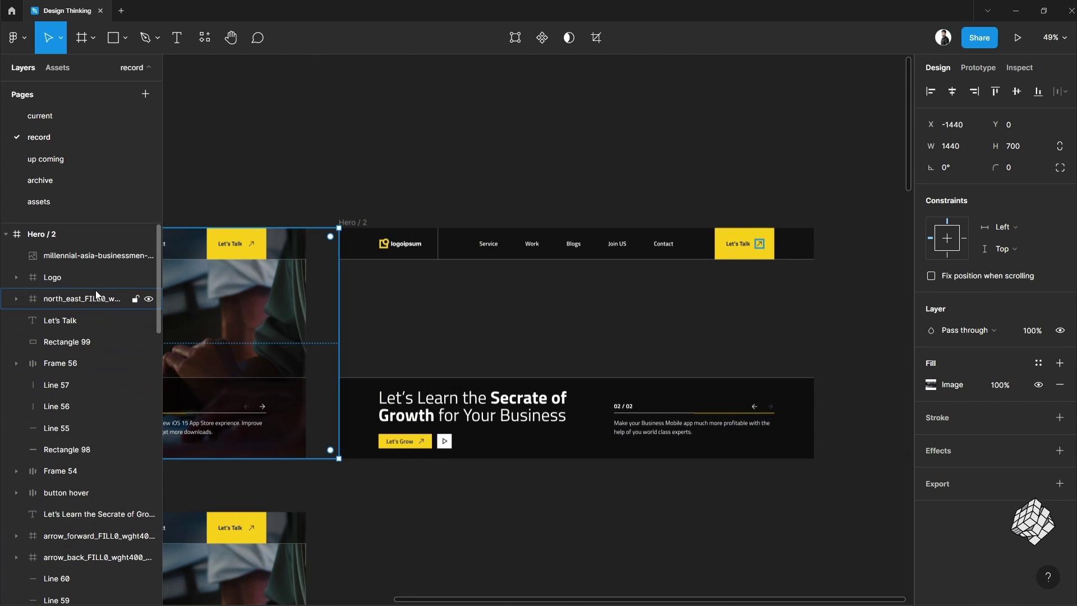
Move the businessmen image in Hero / 2 to X 0 and reorder it between the group image and the Frame layer
click(139, 253)
key(Left)
key(Left)
key(Left)
key(Left)
key(Left)
key(Left)
key(Left)
key(Left)
key(Left)
key(Left)
key(Left)
key(Left)
key(Left)
key(Left)
key(Left)
key(Left)
key(Left)
key(Left)
key(Left)
key(Left)
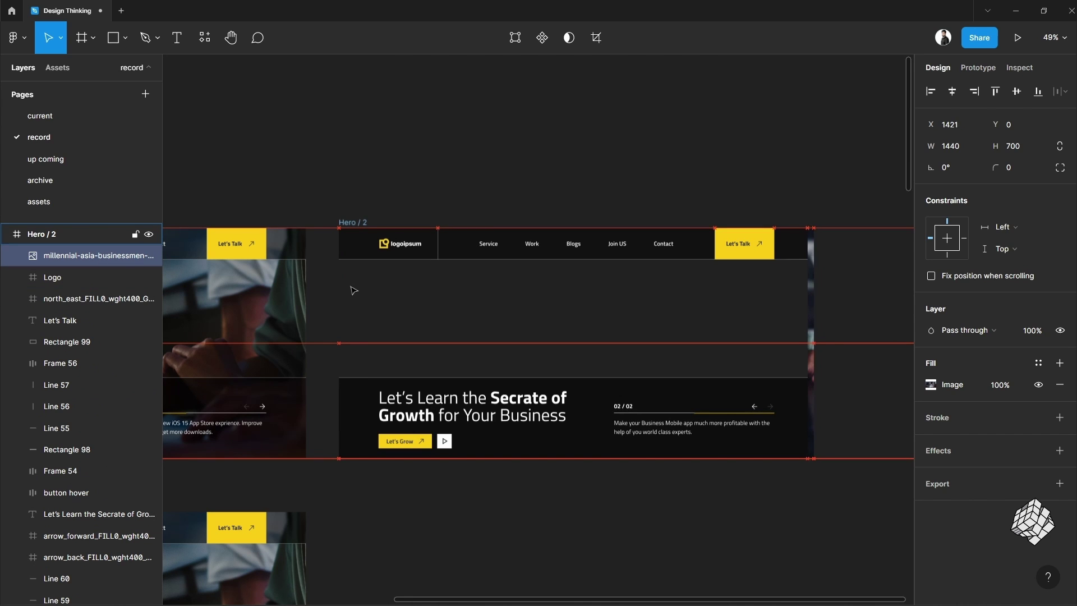
drag(807, 286, 429, 306)
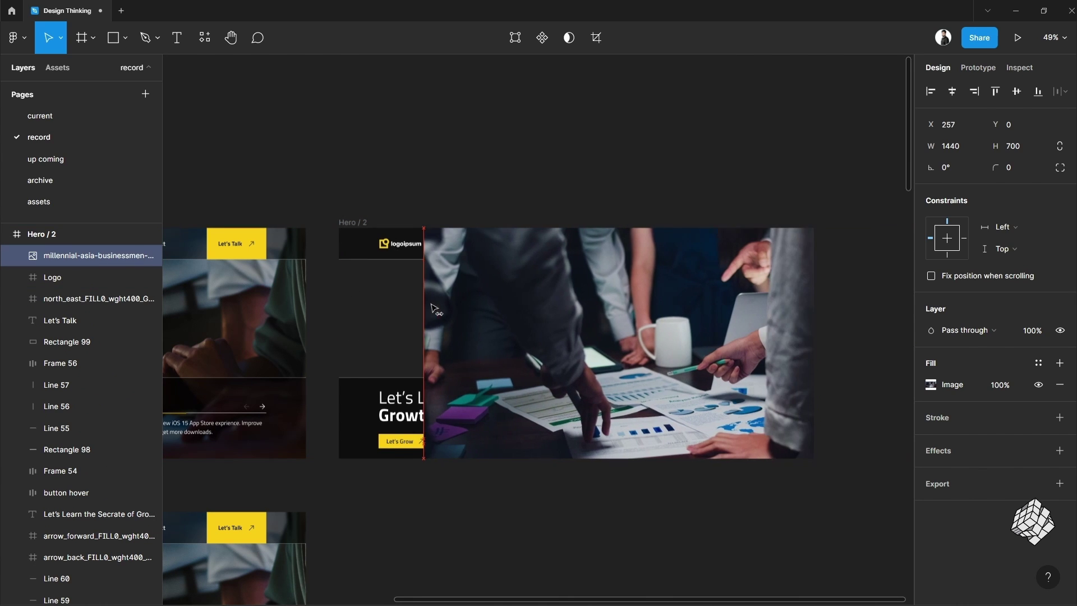
drag(571, 311, 488, 313)
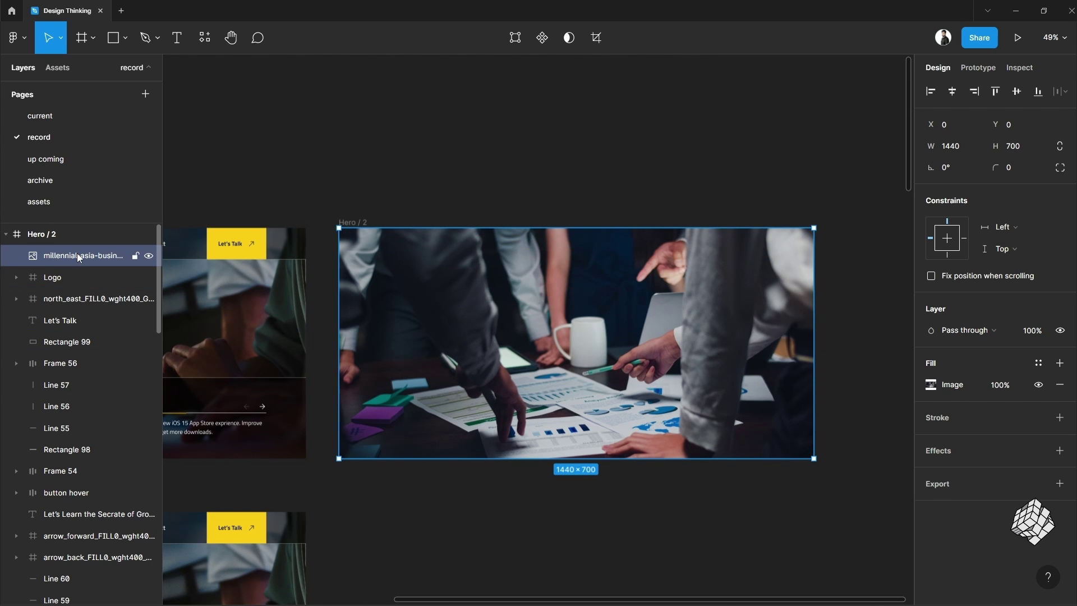
key([)
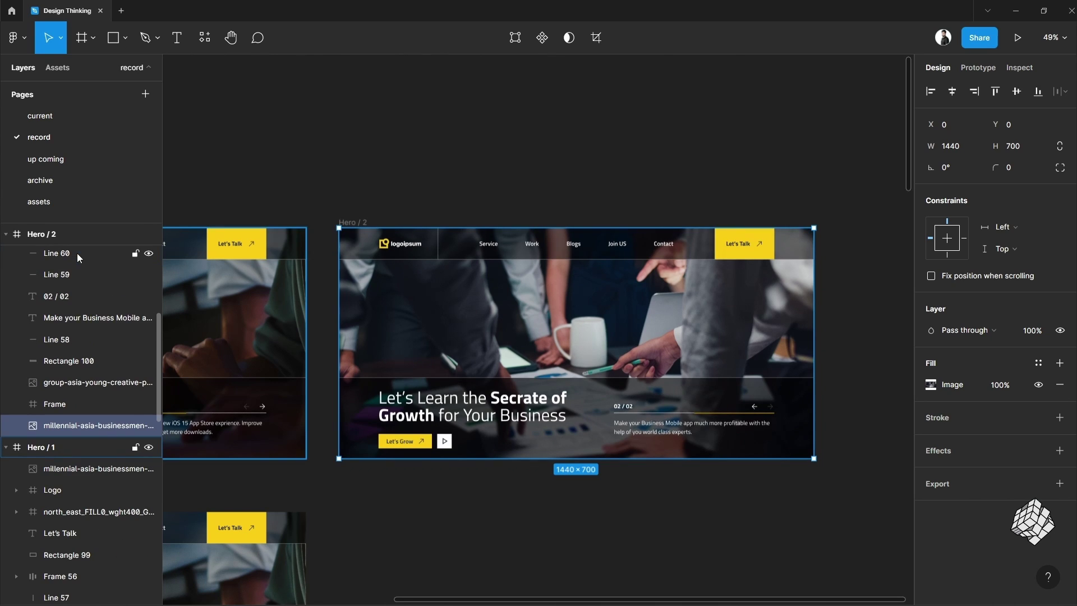
drag(78, 416, 76, 397)
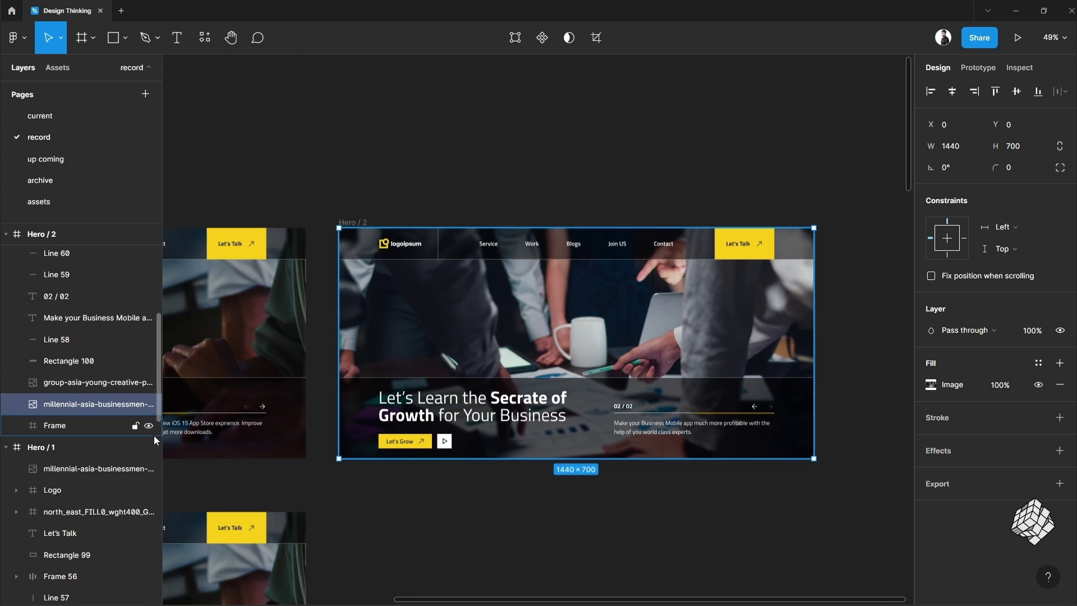
Reorder the businessmen image in Hero / 1 so it sits between the group image and the Frame layer
click(81, 447)
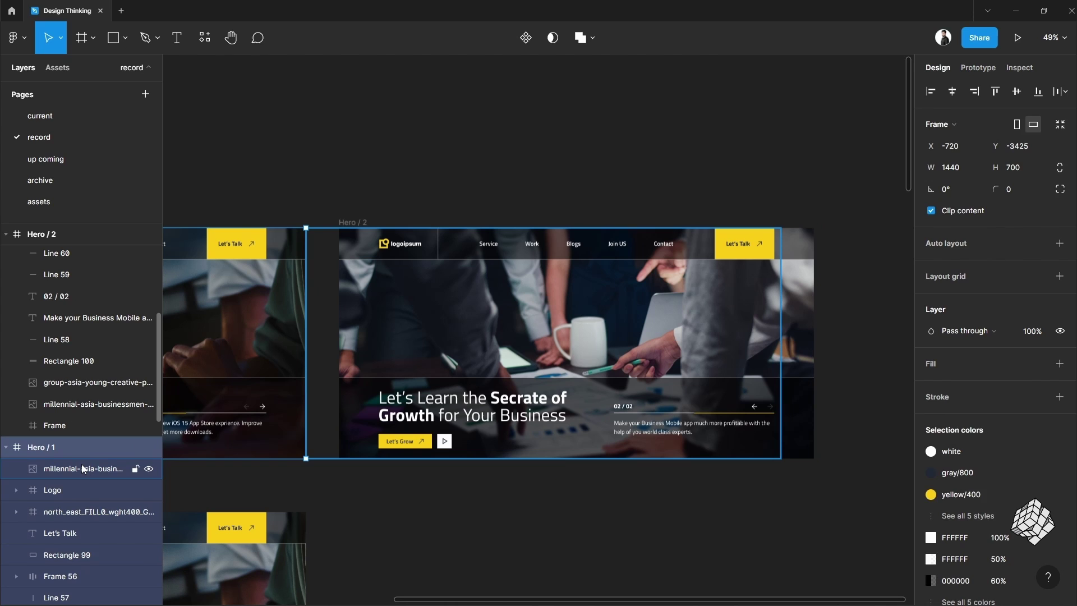
click(82, 465)
scroll(82, 463, down, 5)
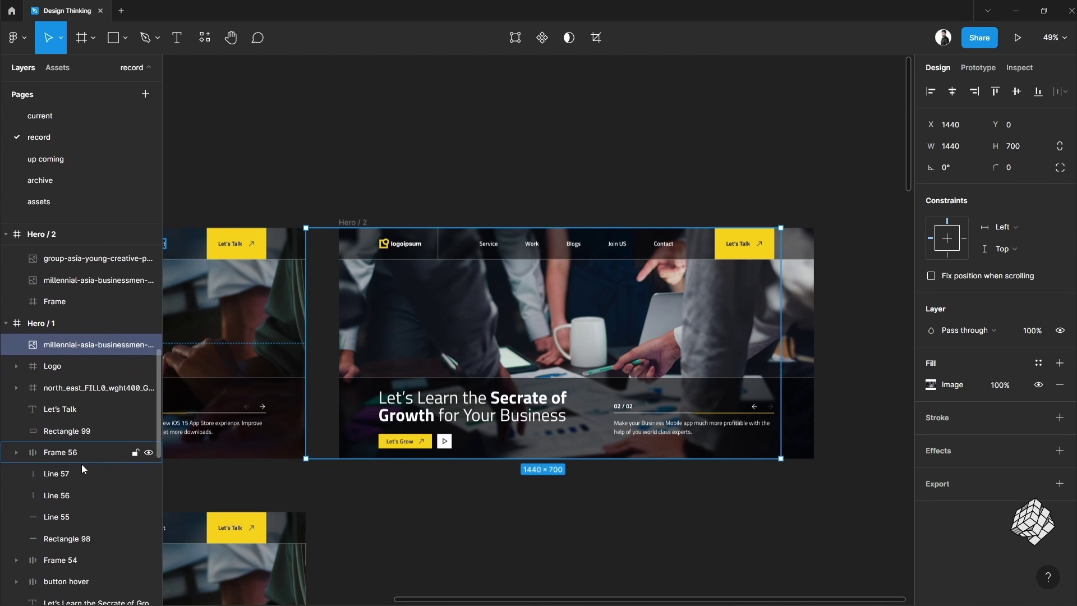
scroll(78, 306, up, 1)
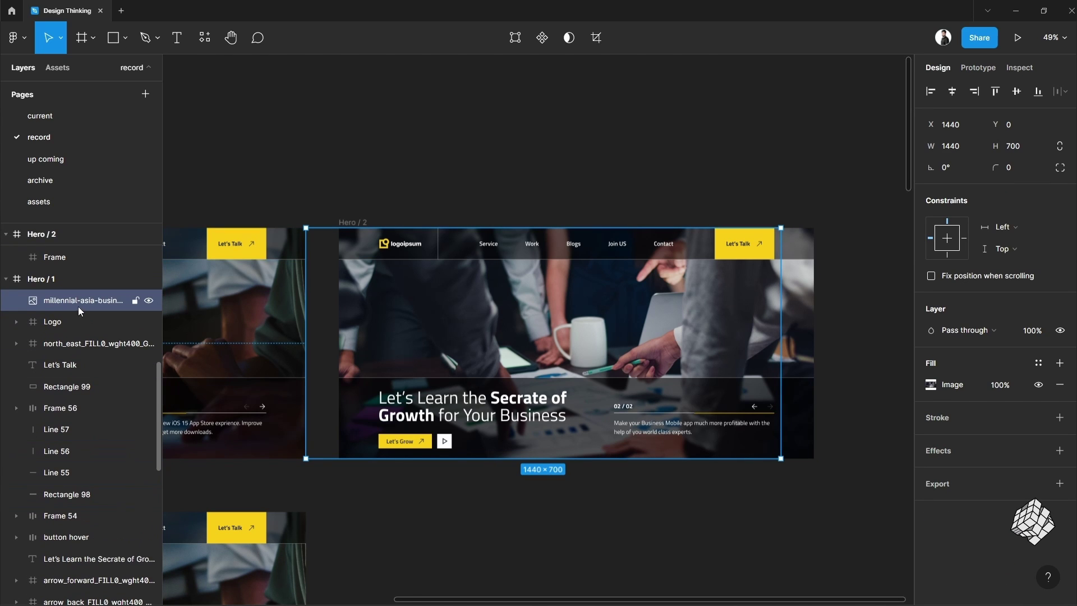
key([)
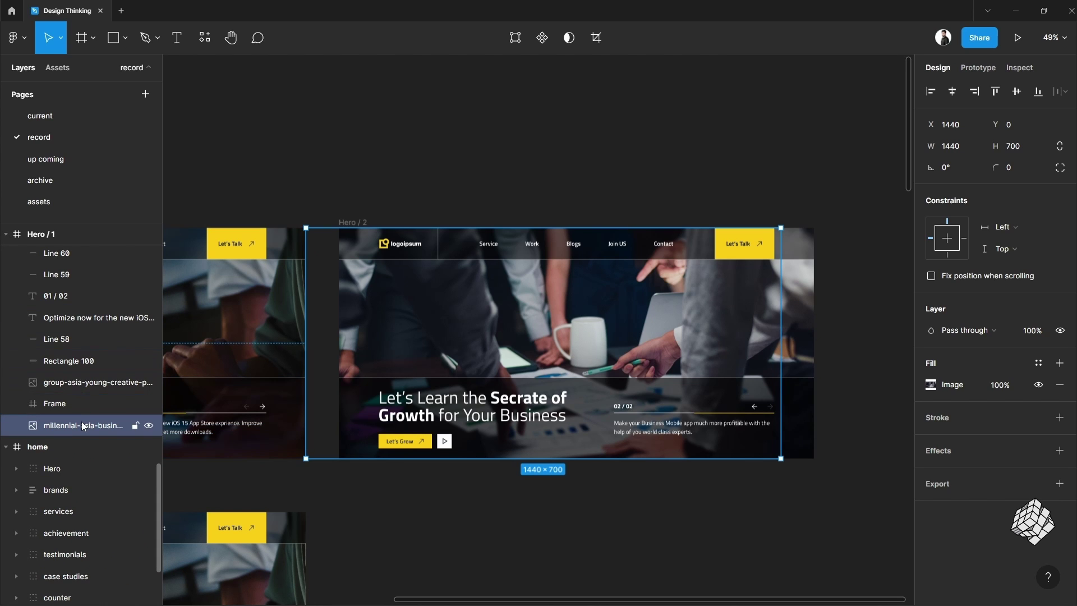
drag(82, 422, 78, 398)
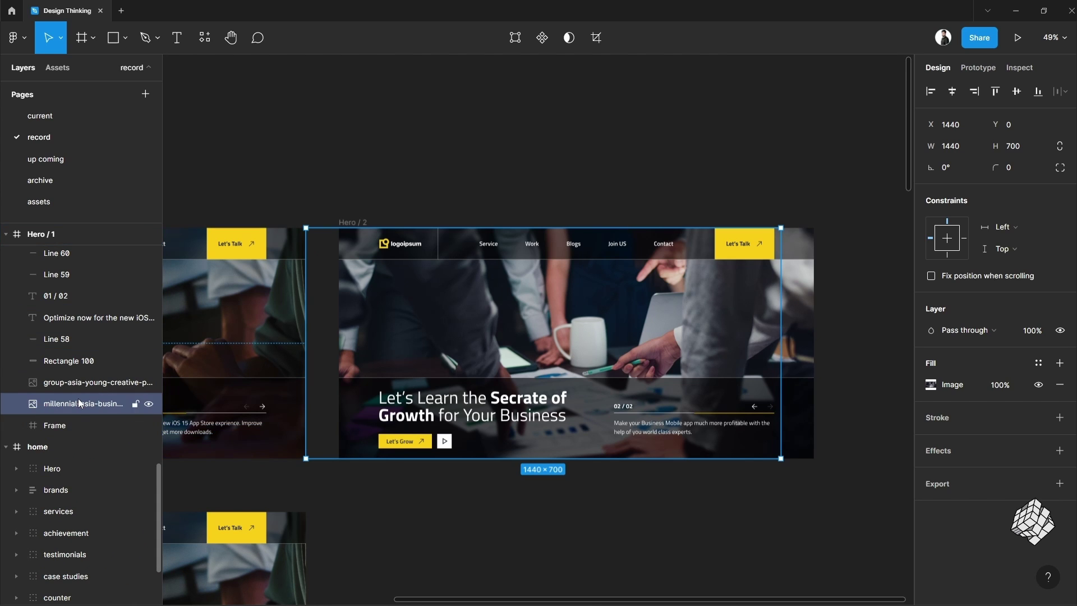
click(445, 539)
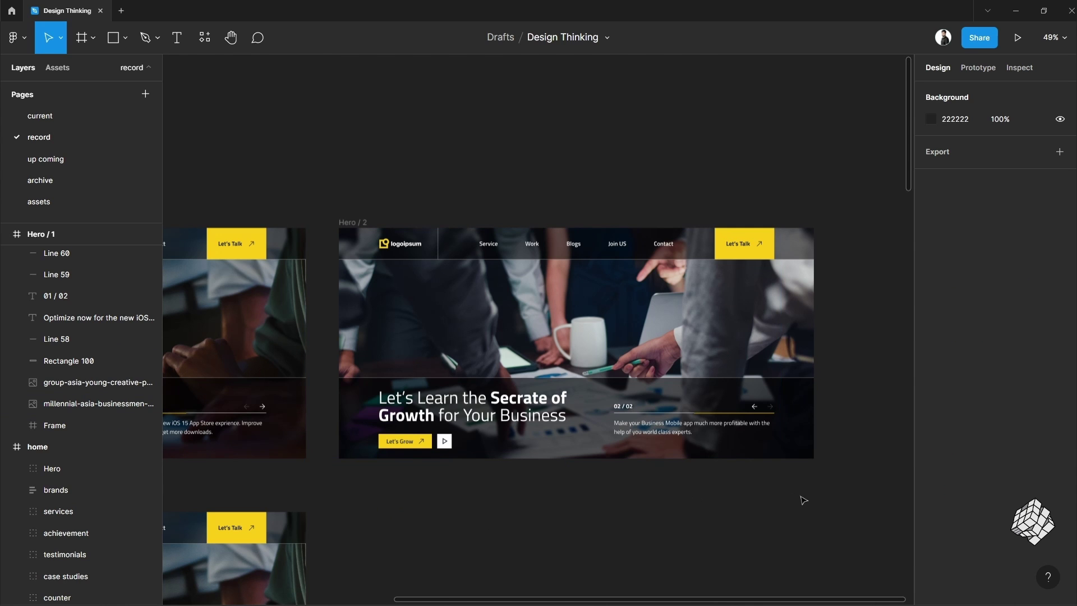
Turn the Hero / 1 and Hero / 2 frames into two separate components
scroll(802, 499, down, 3)
scroll(572, 533, up, 3)
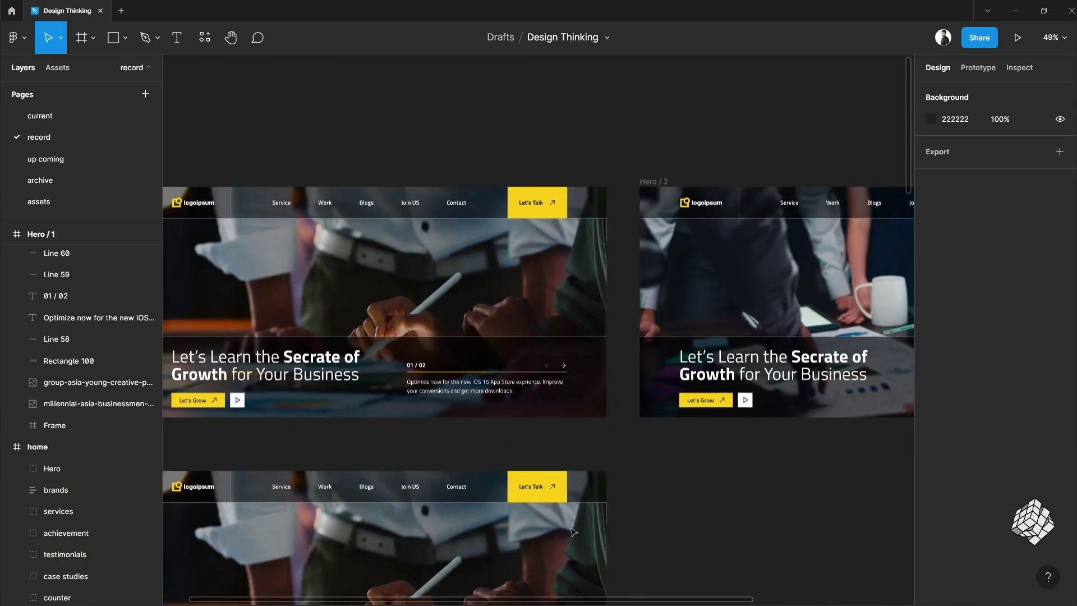
scroll(572, 532, down, 4)
click(255, 291)
right_click(260, 291)
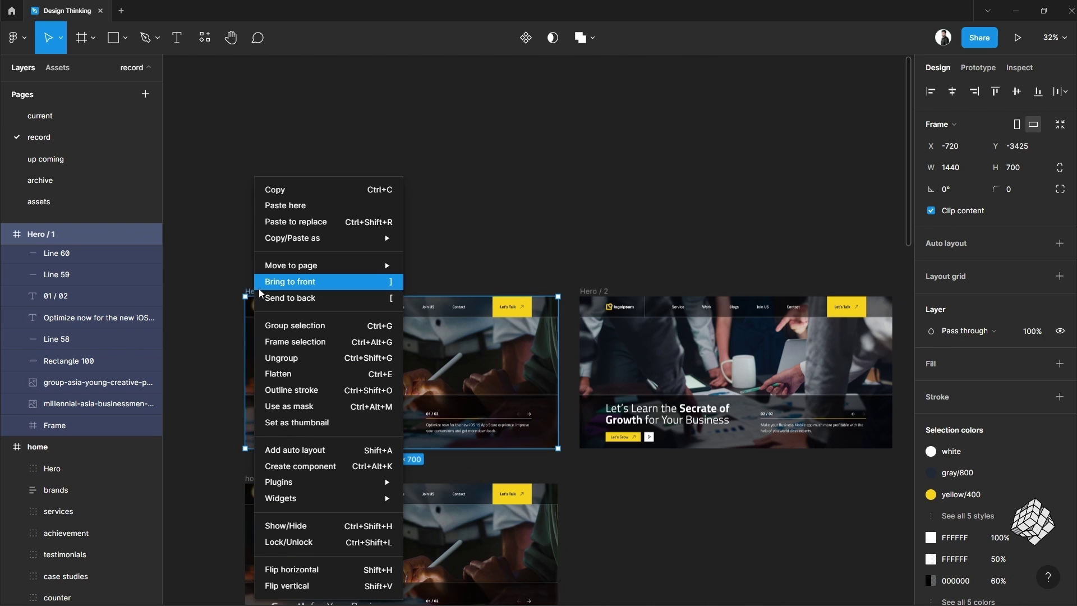
click(376, 466)
click(594, 292)
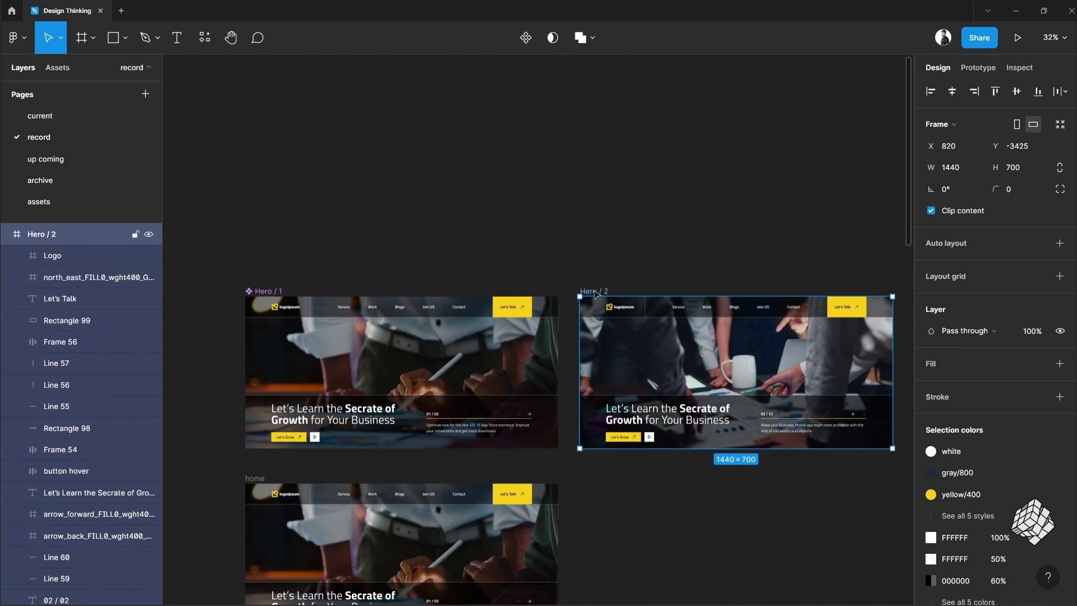
right_click(595, 293)
click(651, 466)
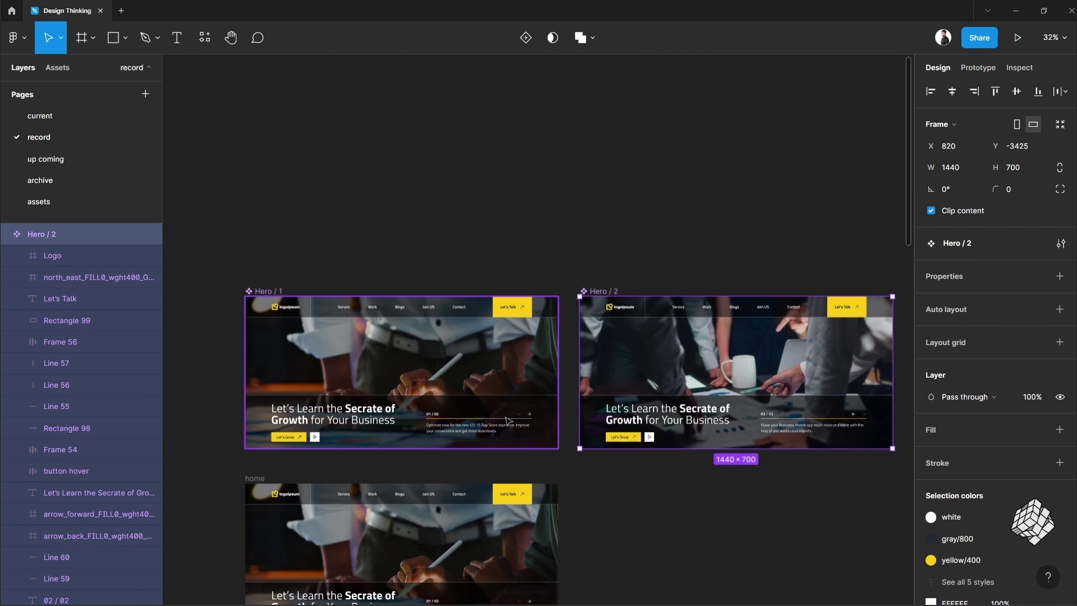
Combine both Hero components as variants and move the set up to Y -3793, aligned with the home frame's left edge
scroll(507, 421, down, 3)
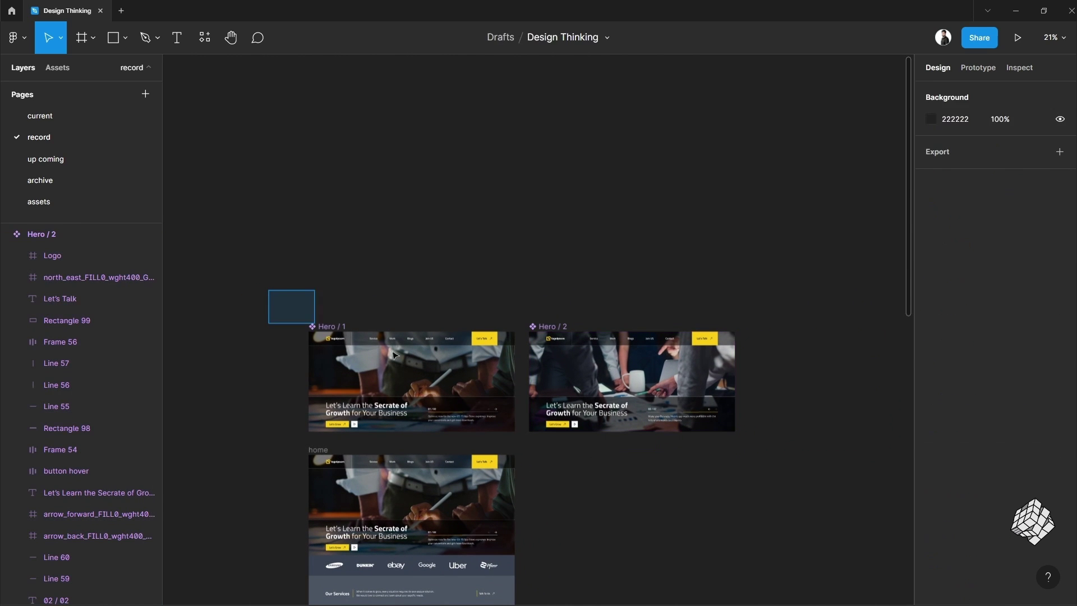
drag(394, 354, 761, 449)
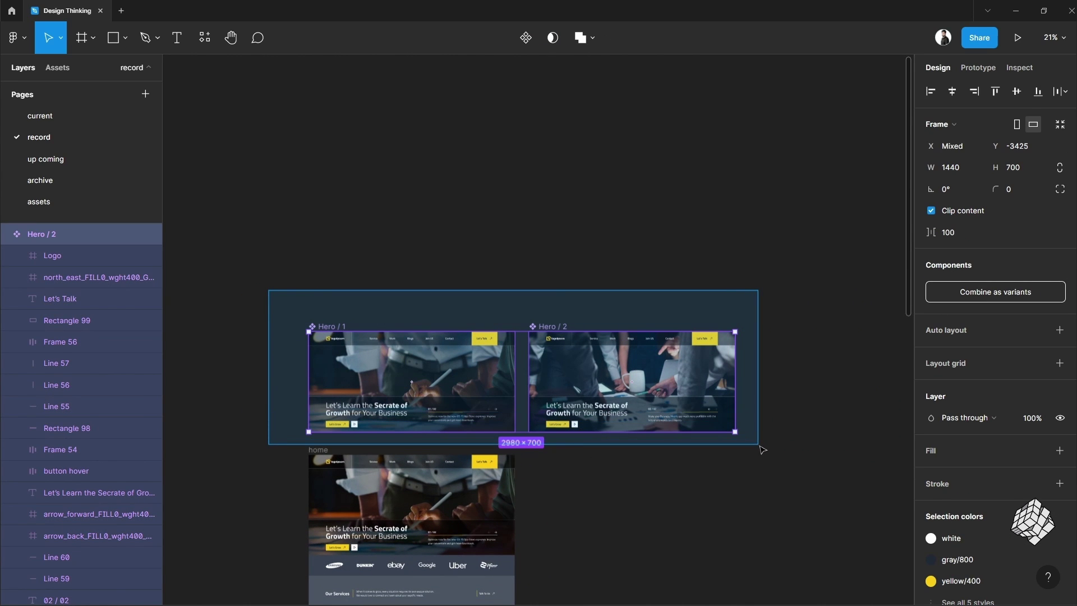
click(996, 292)
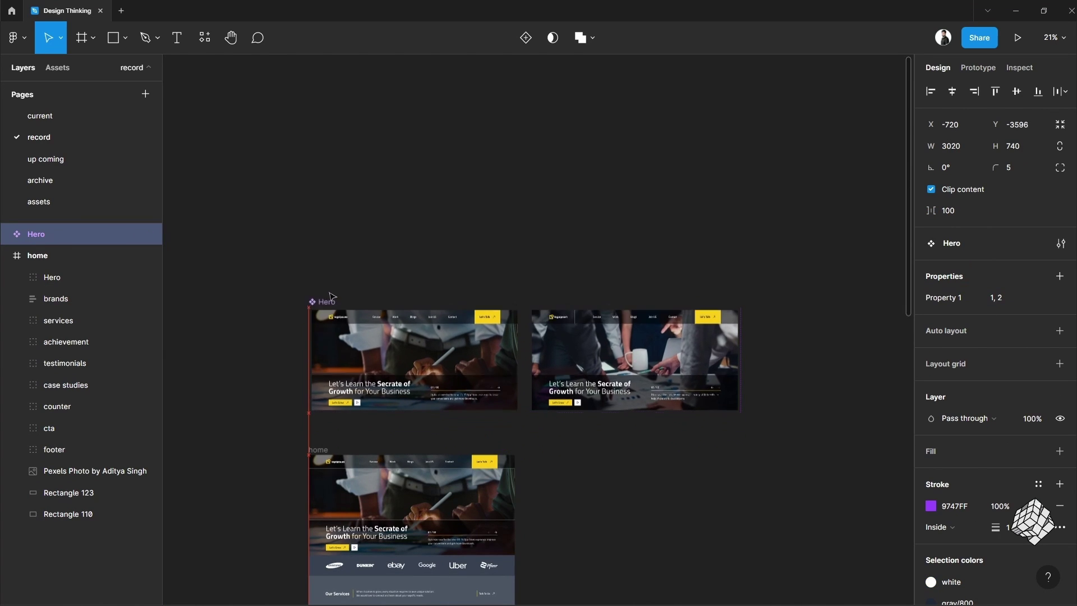
key(shift+2)
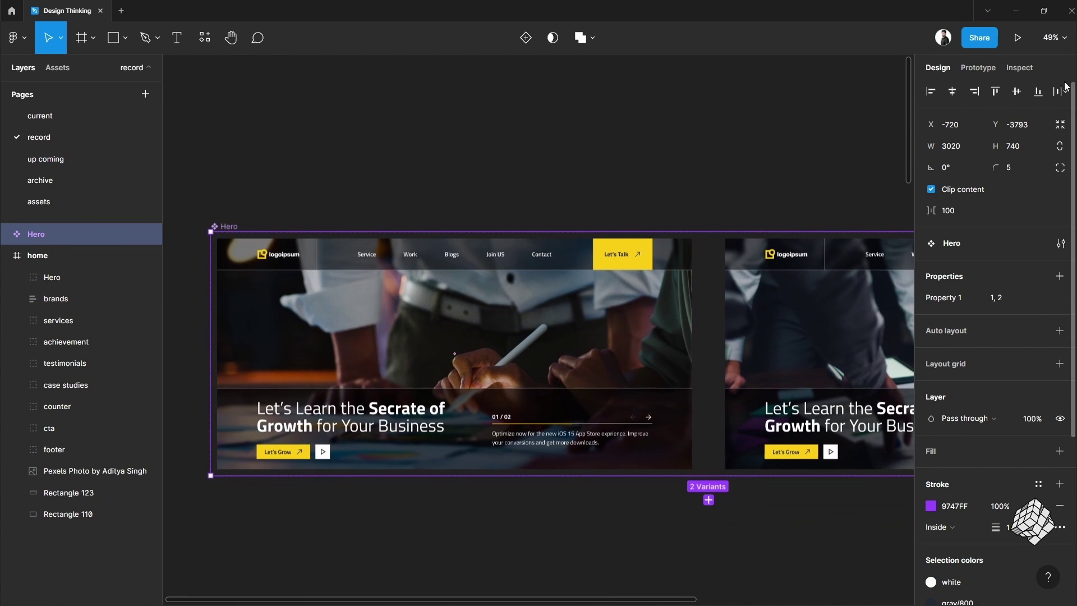
Add a prototype connection from the forward arrow in Hero variant 1 to variant 2
click(984, 70)
click(604, 194)
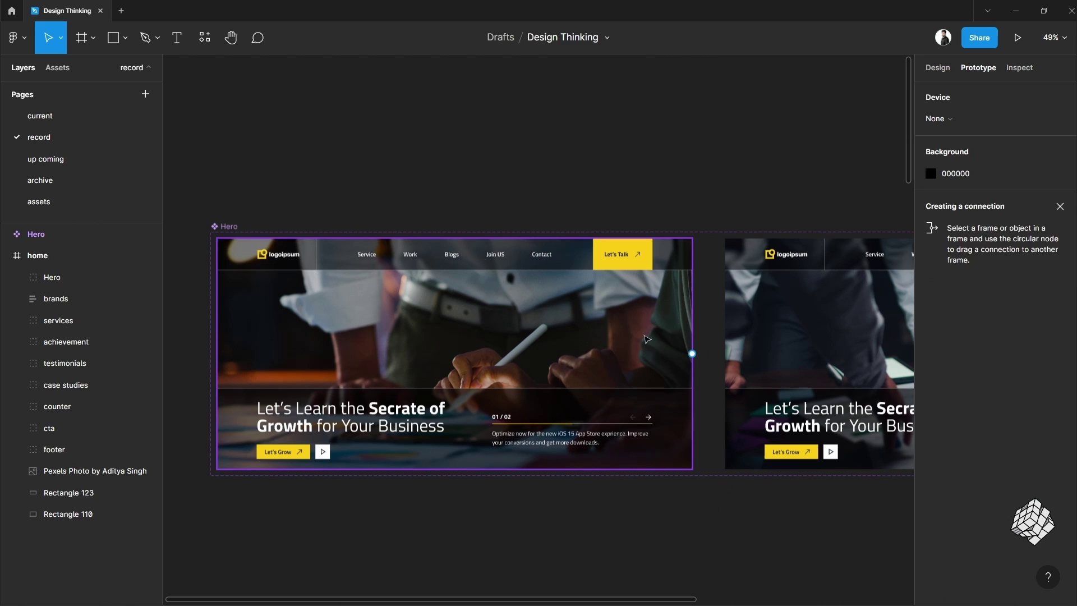
click(646, 339)
click(646, 338)
scroll(479, 388, right, 3)
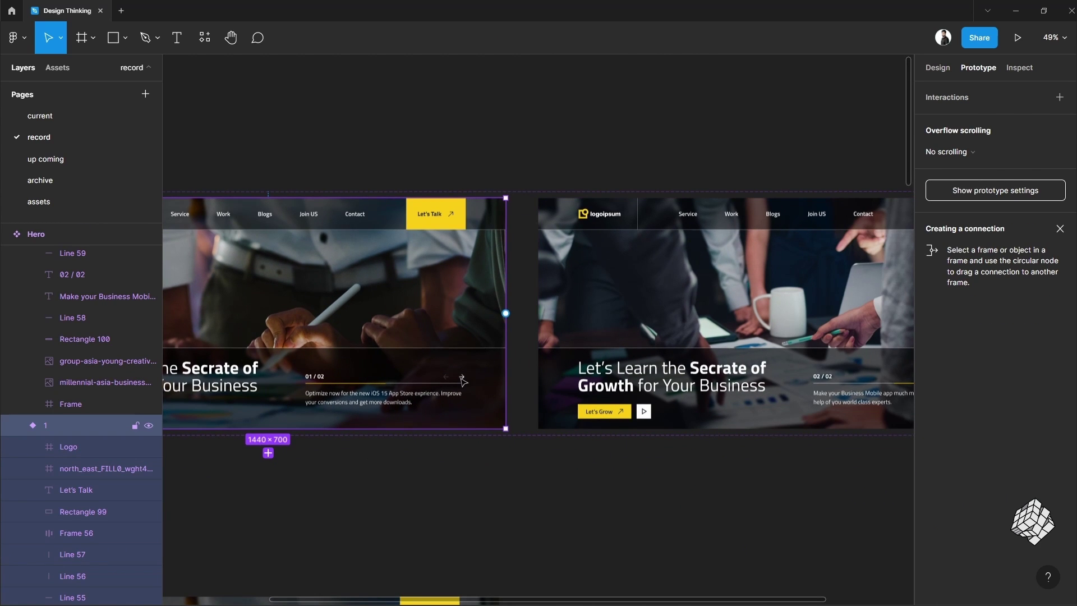
click(463, 381)
drag(466, 377, 614, 303)
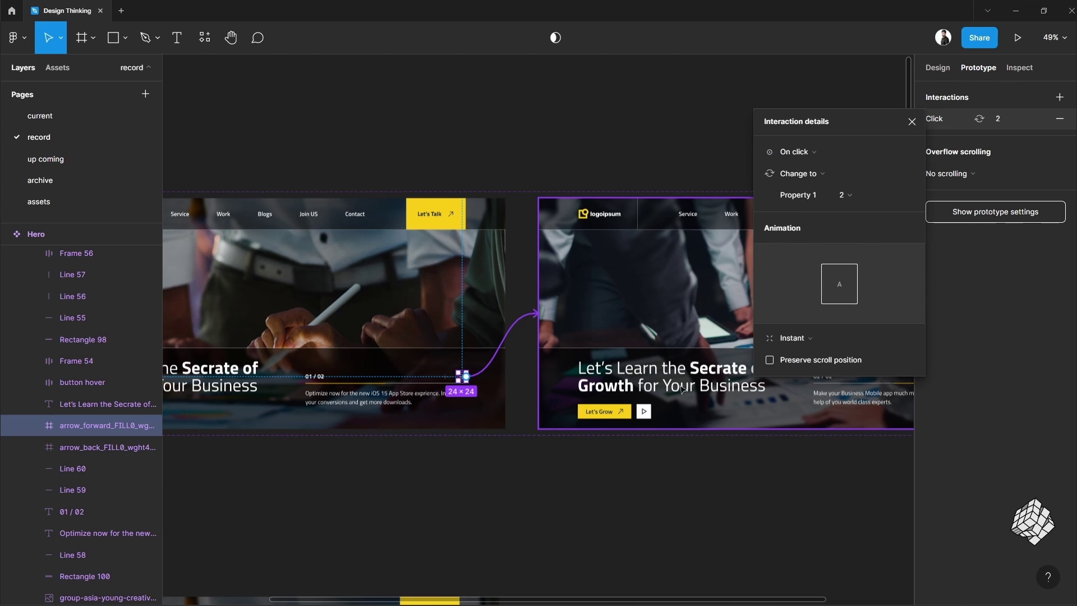
Set the forward arrow's Change to interaction to animate with Smart animate and Ease in and out
click(824, 176)
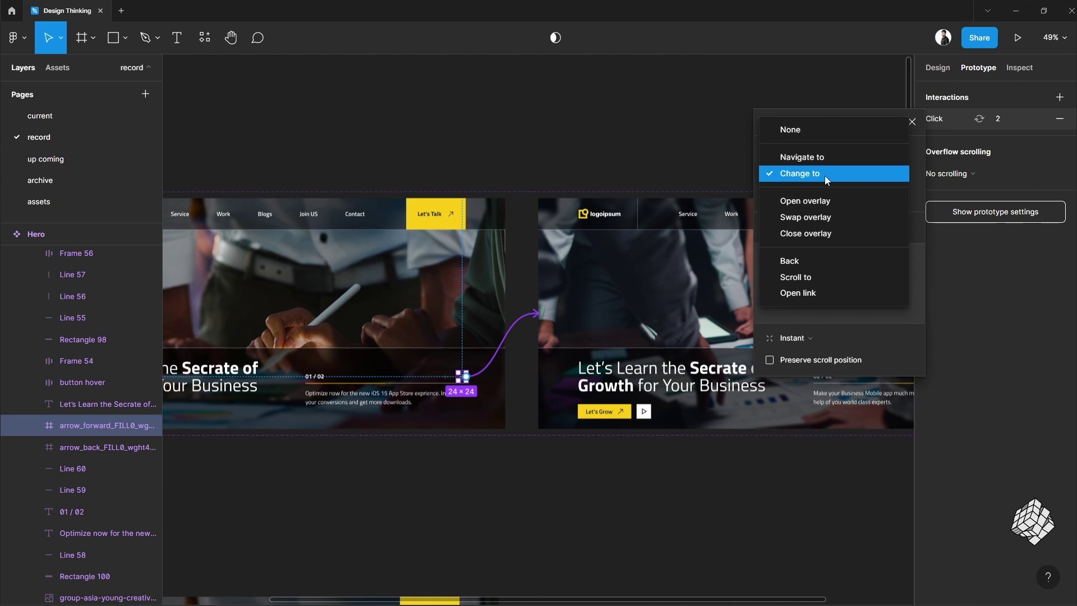
click(824, 176)
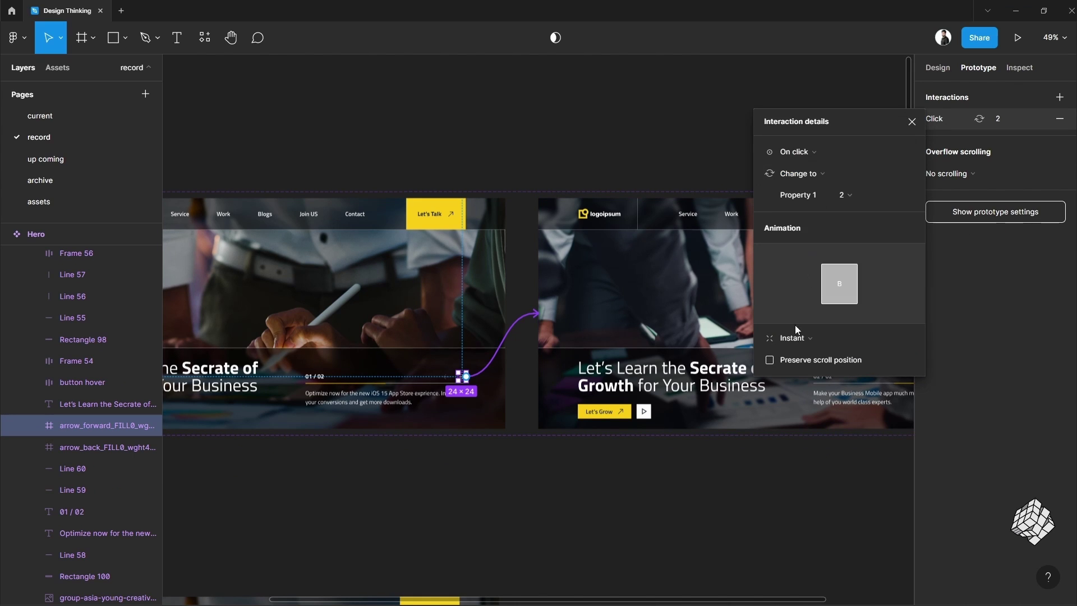
click(794, 338)
click(886, 369)
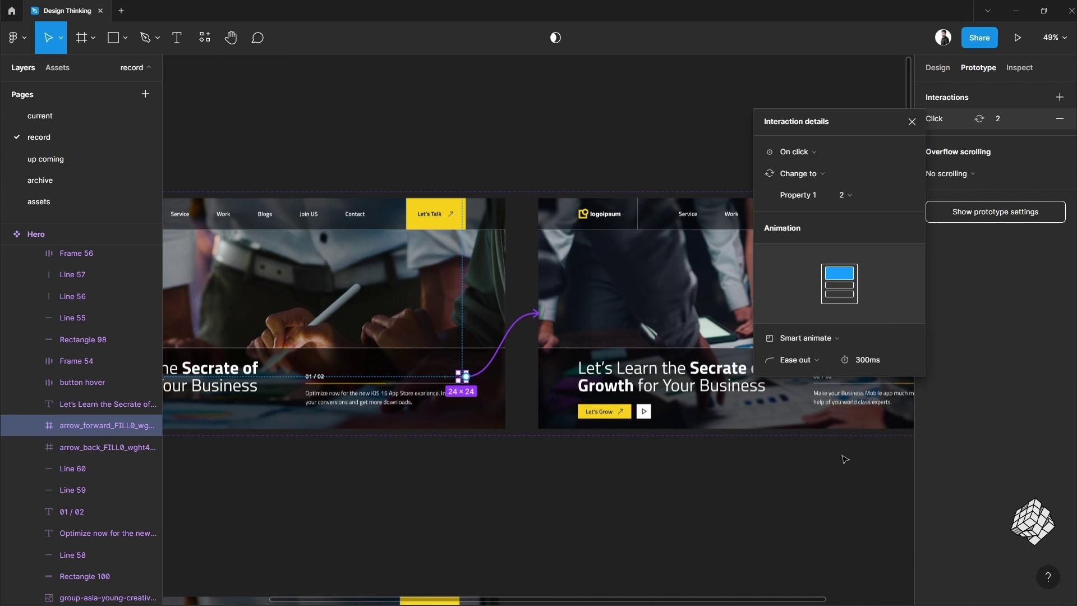
click(799, 360)
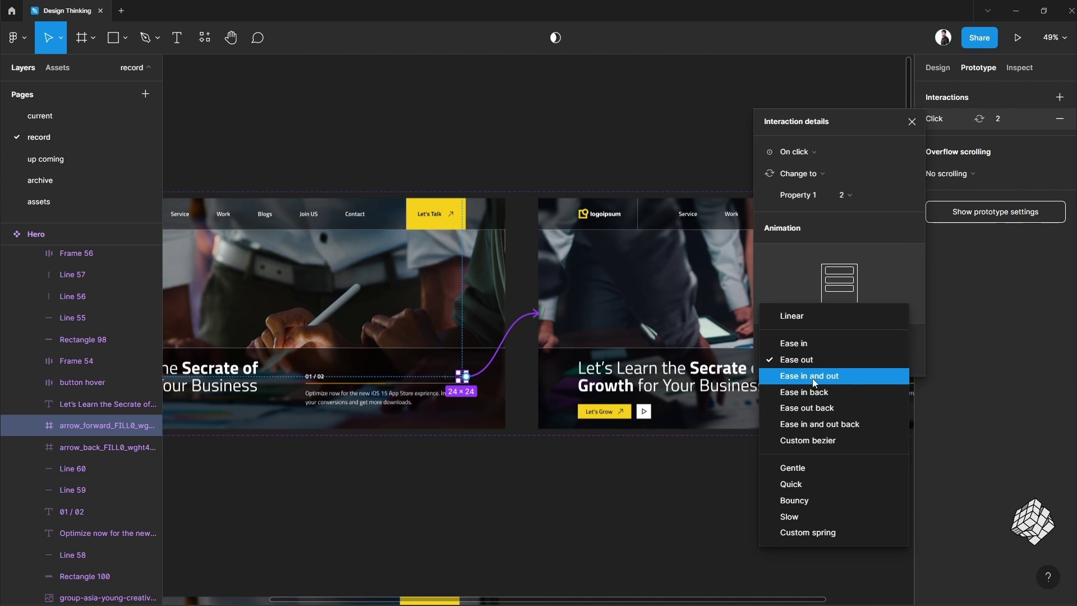
click(847, 374)
click(797, 492)
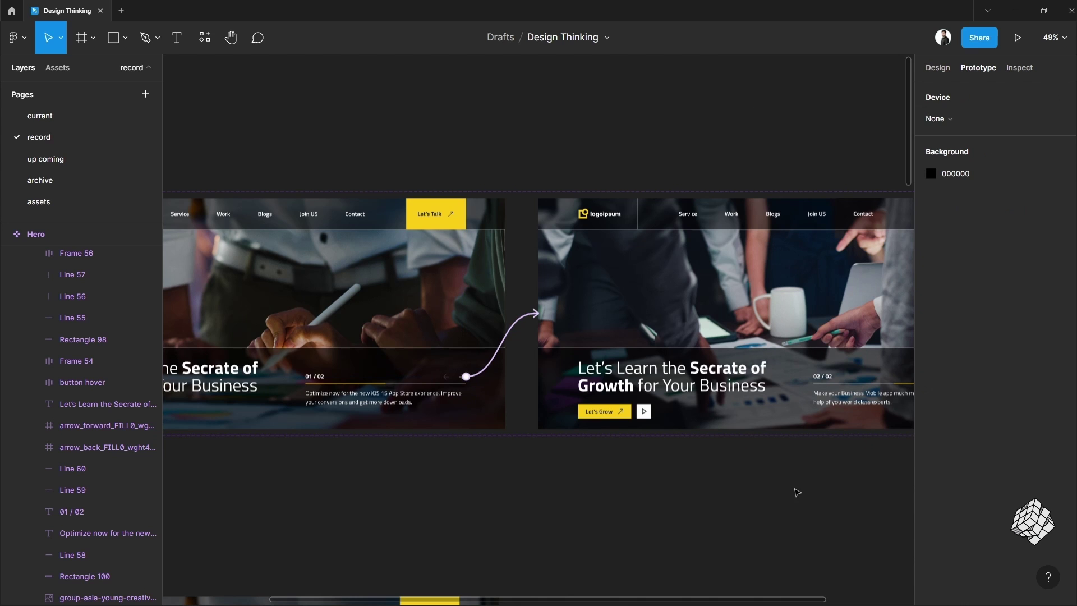
Add a prototype connection from the back arrow in Hero variant 2 to variant 1
scroll(858, 473, right, 3)
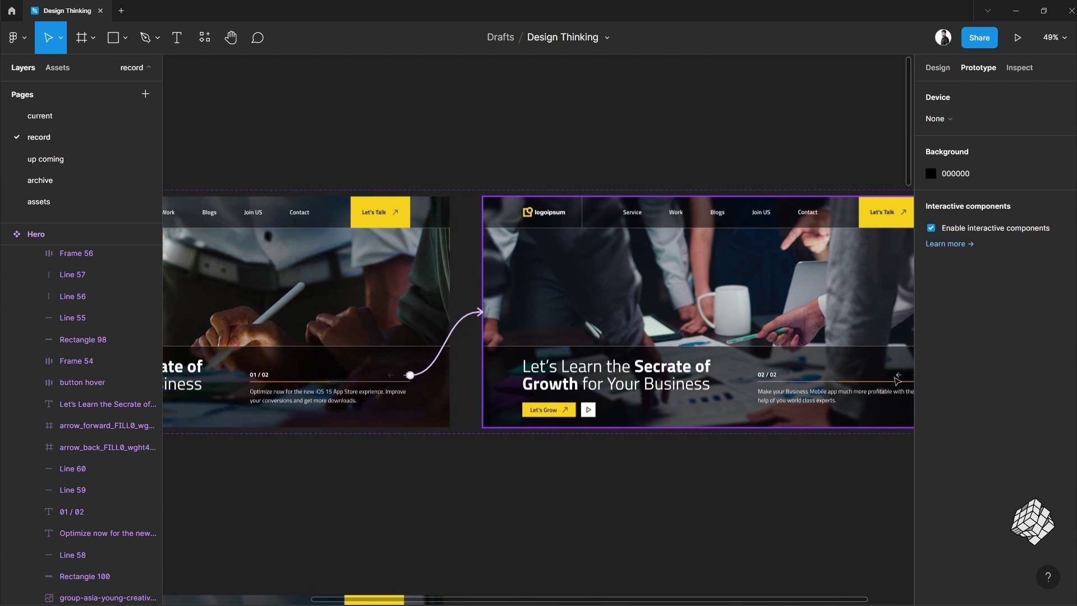
click(899, 379)
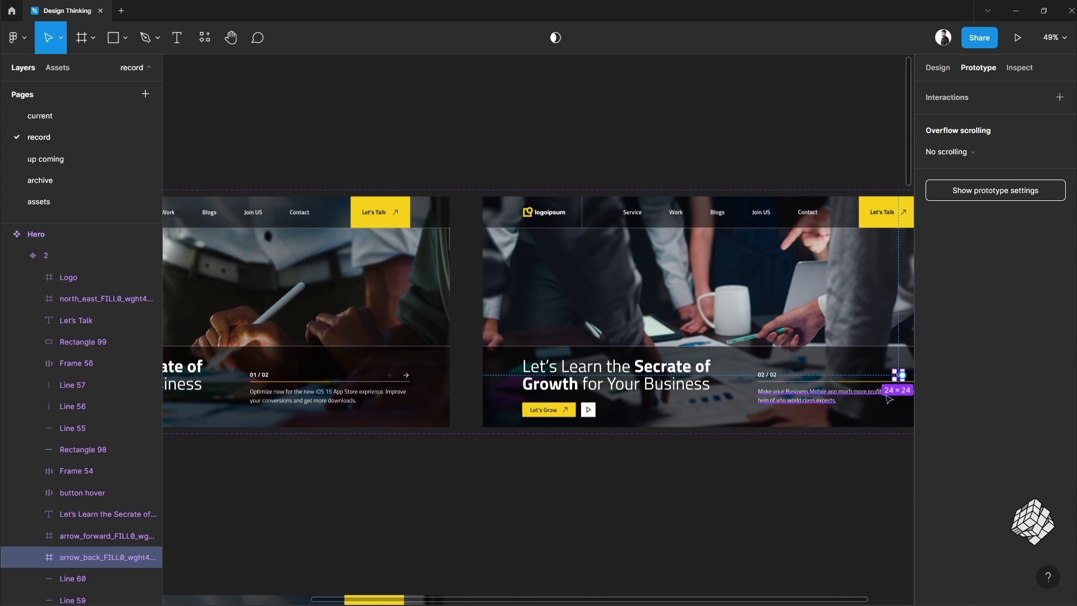
drag(907, 376, 365, 331)
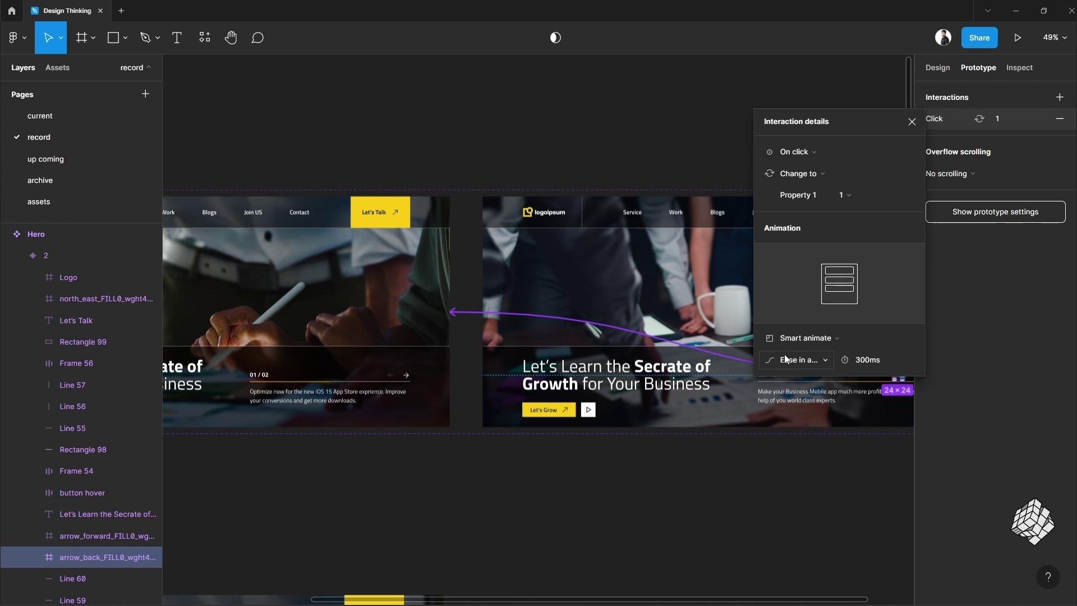
key(Escape)
click(726, 120)
Move the original Hero group out of the home frame to the empty canvas beside it, at X 898, Y -2563
scroll(722, 199, down, 4)
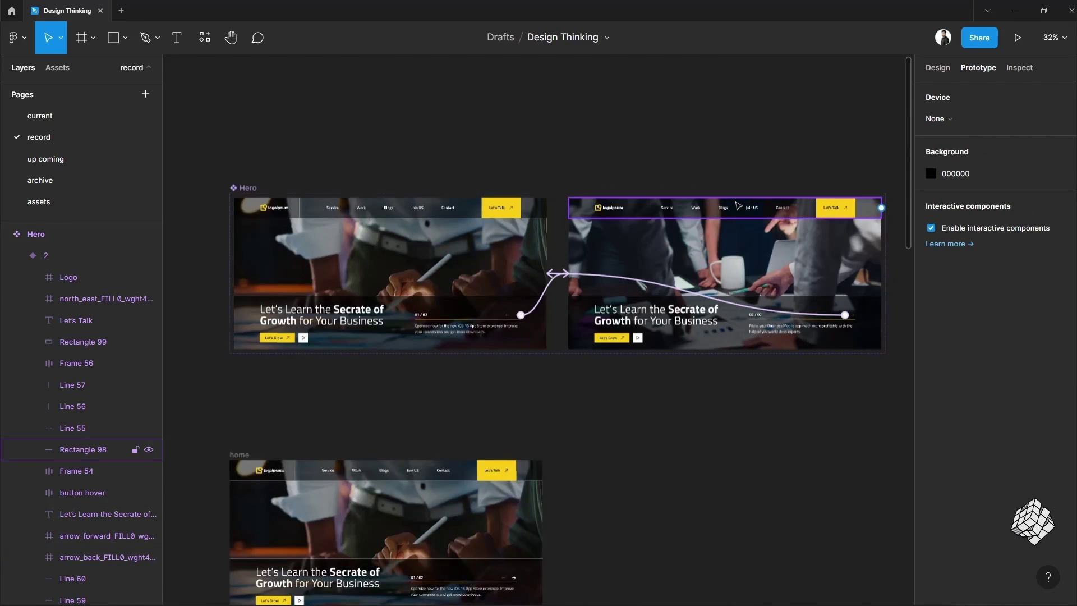
drag(690, 348, 686, 353)
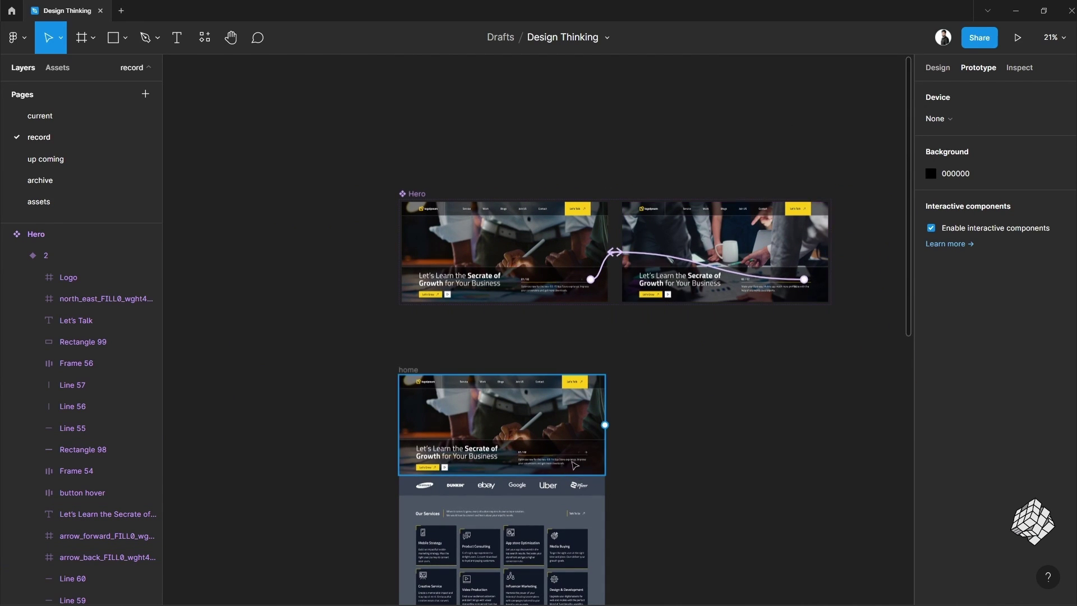
scroll(510, 451, up, 3)
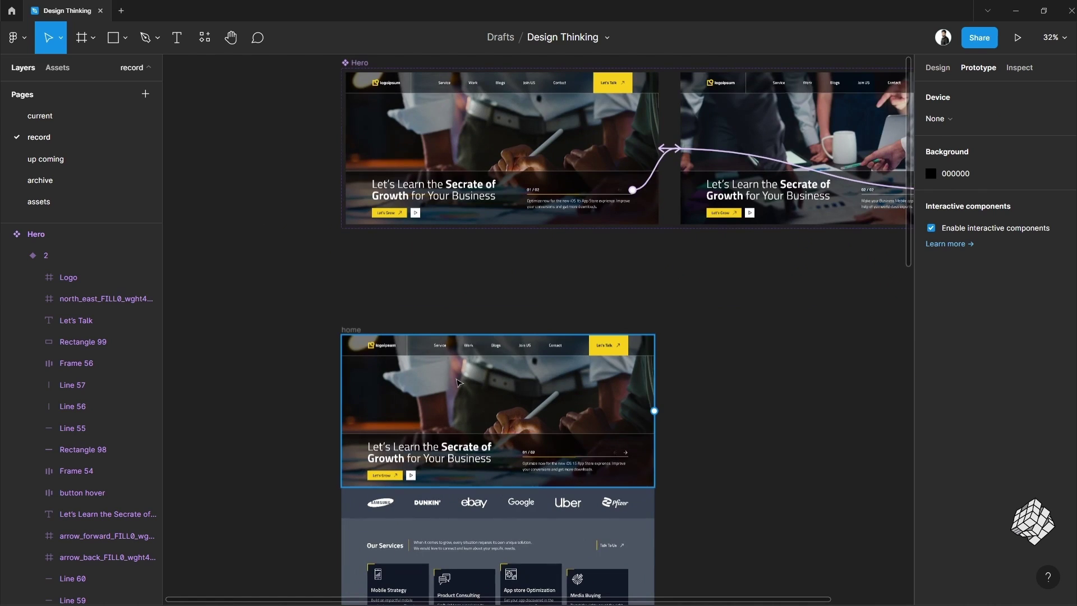
click(942, 69)
click(466, 383)
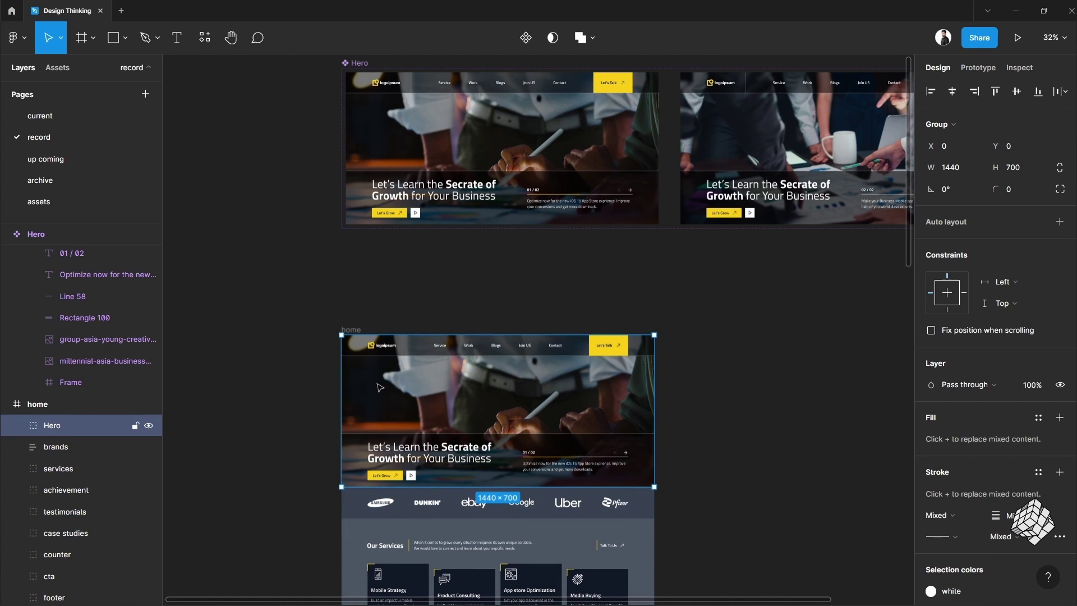
drag(379, 387, 726, 396)
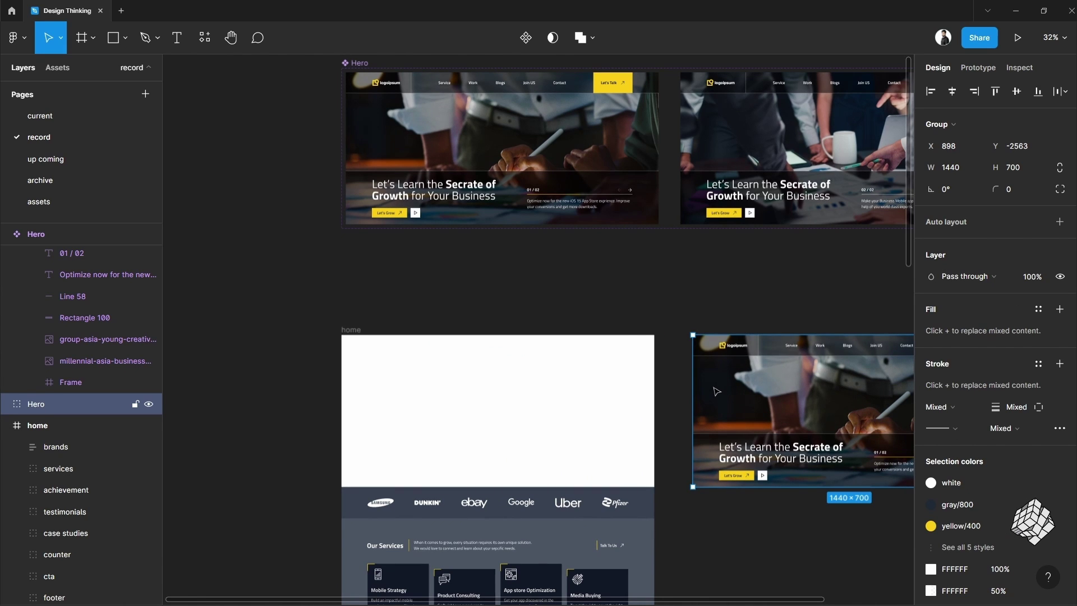
Place an instance of the local Hero component in the home frame and align it to the frame's top-left corner
click(52, 69)
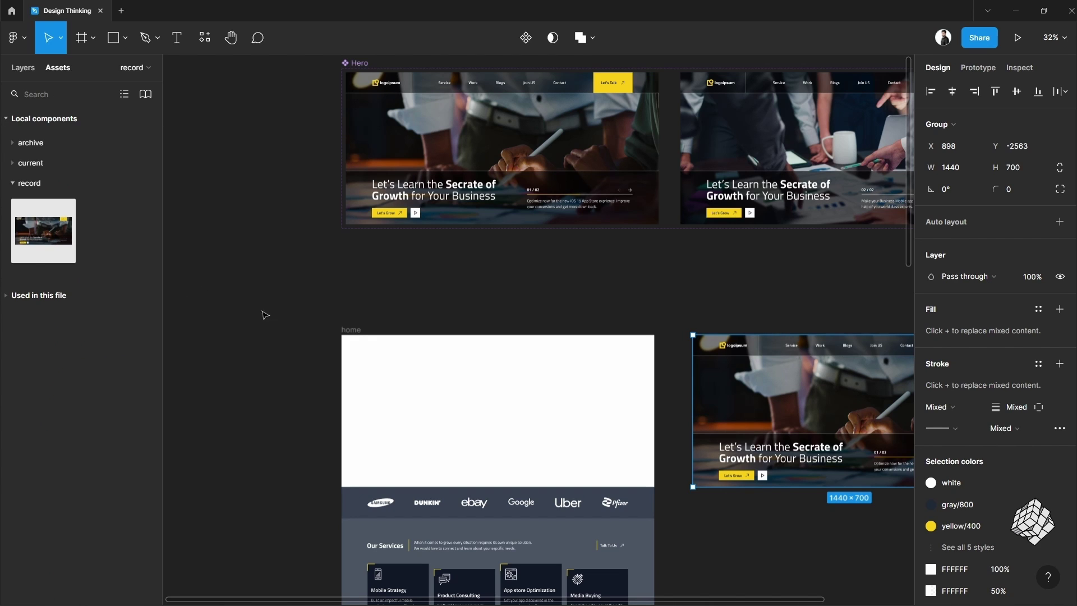
drag(263, 314, 482, 403)
drag(583, 396, 626, 397)
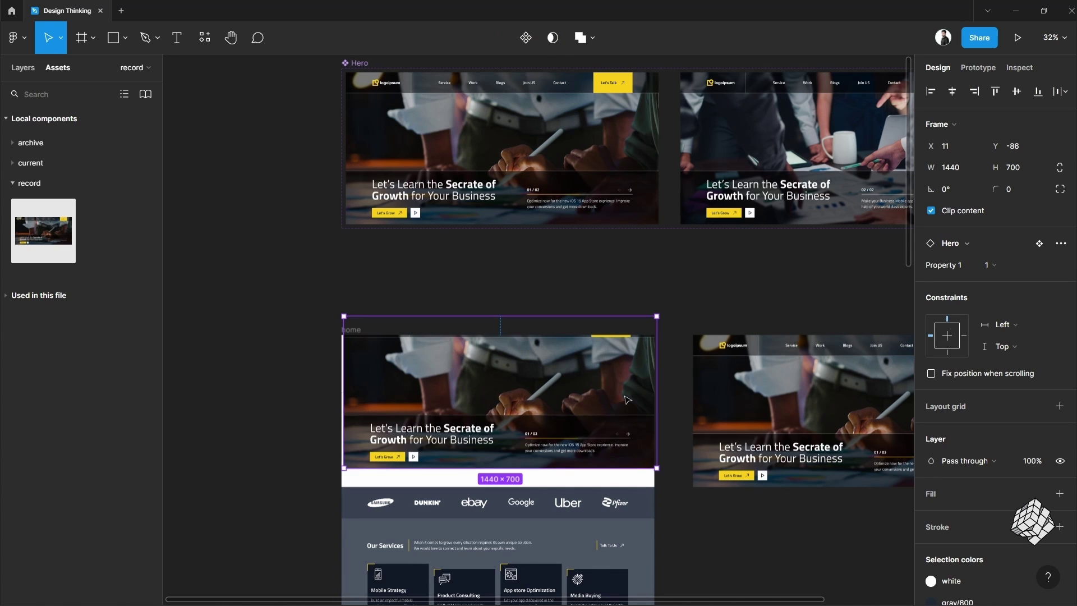
click(930, 92)
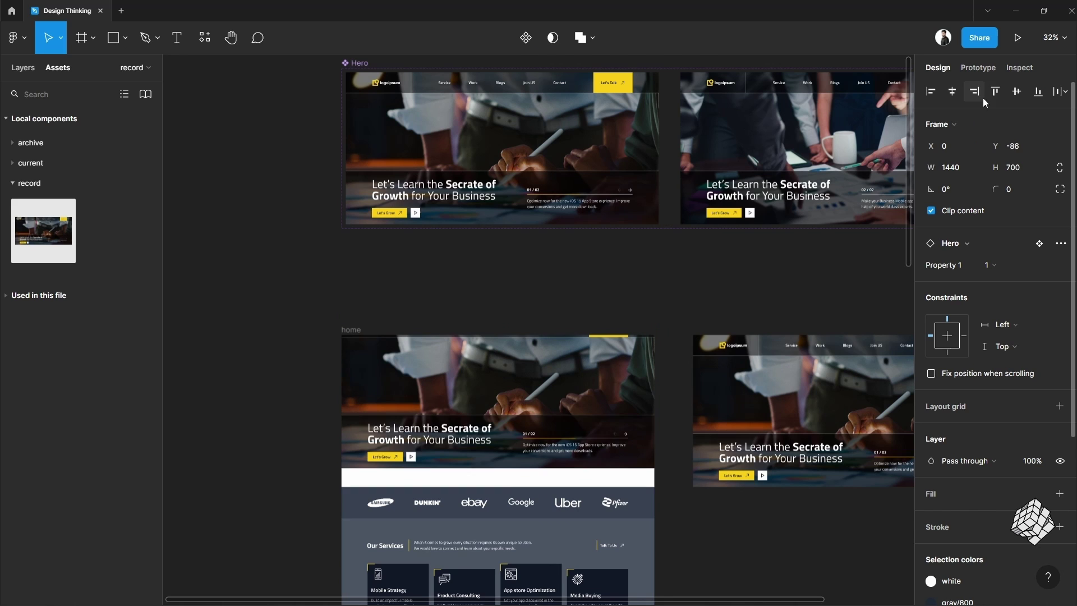
click(995, 92)
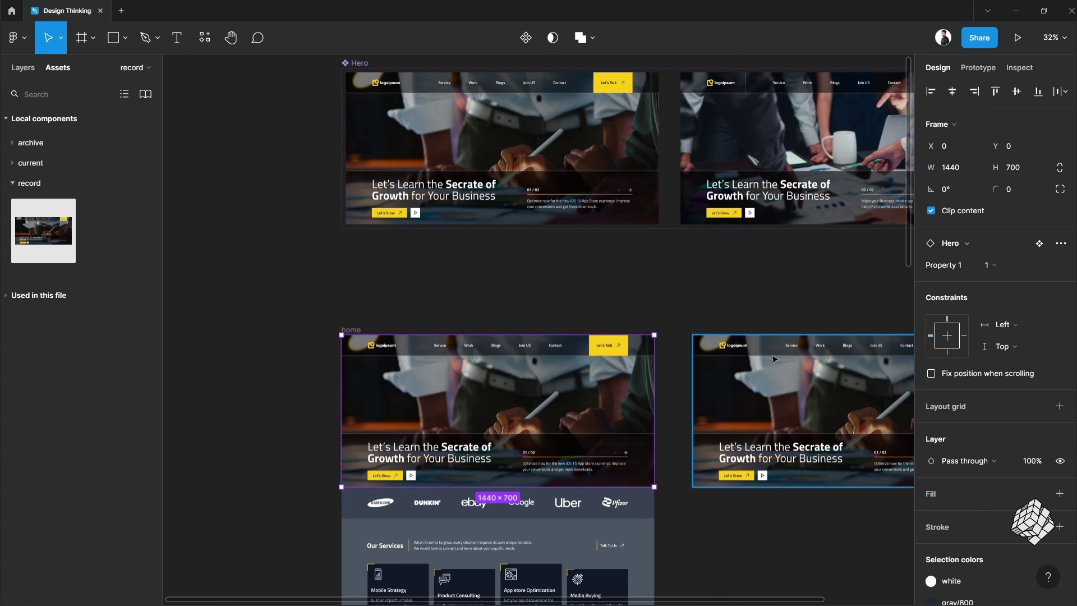
Preview the prototype and switch back and forth between the two hero slides with their arrows
key(ctrl+alt+Return)
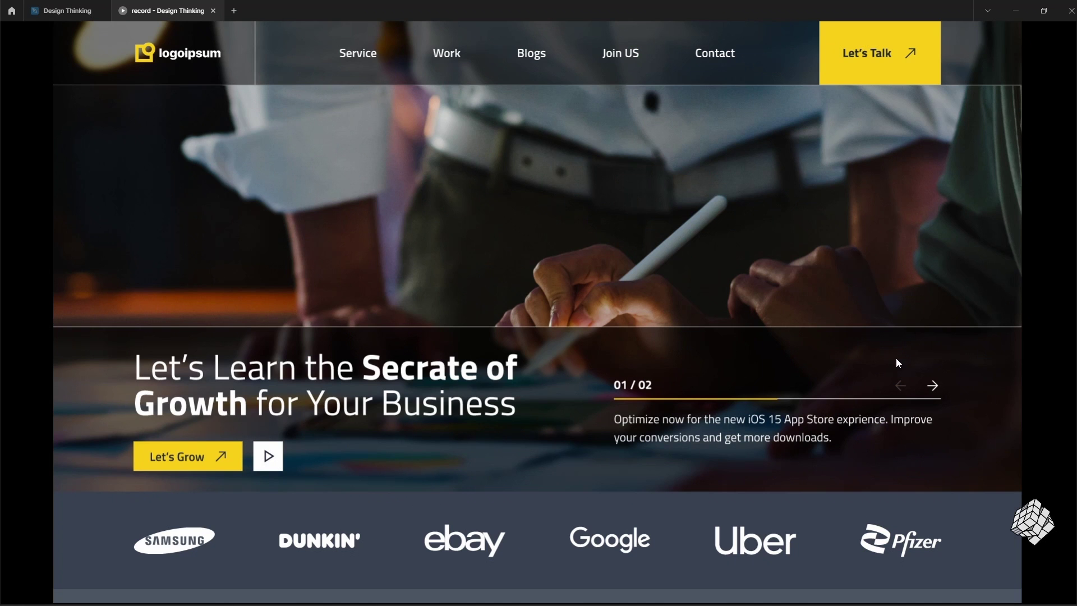
click(933, 386)
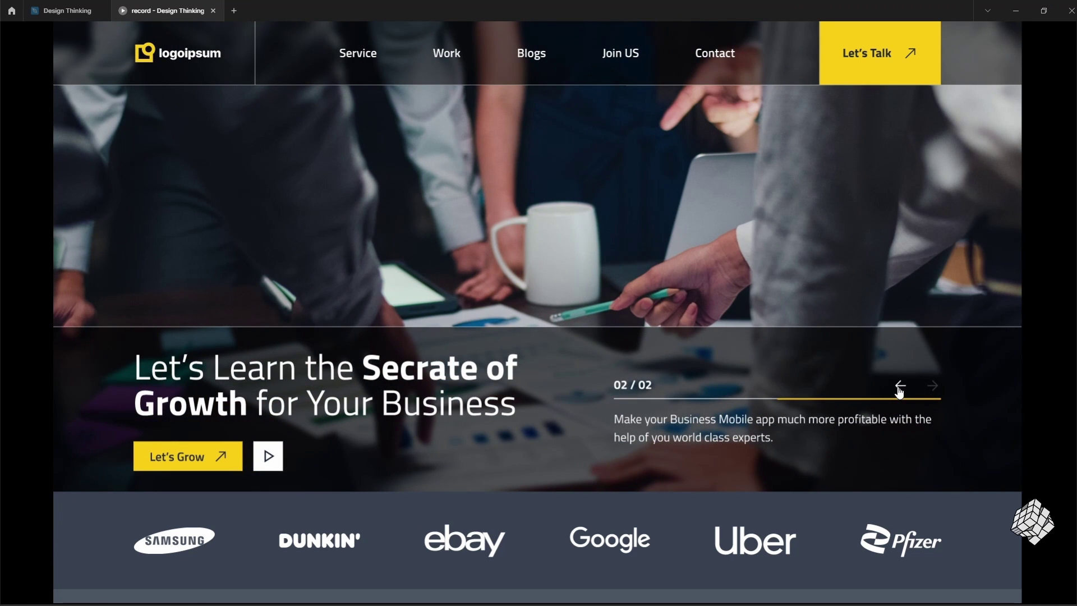
click(899, 385)
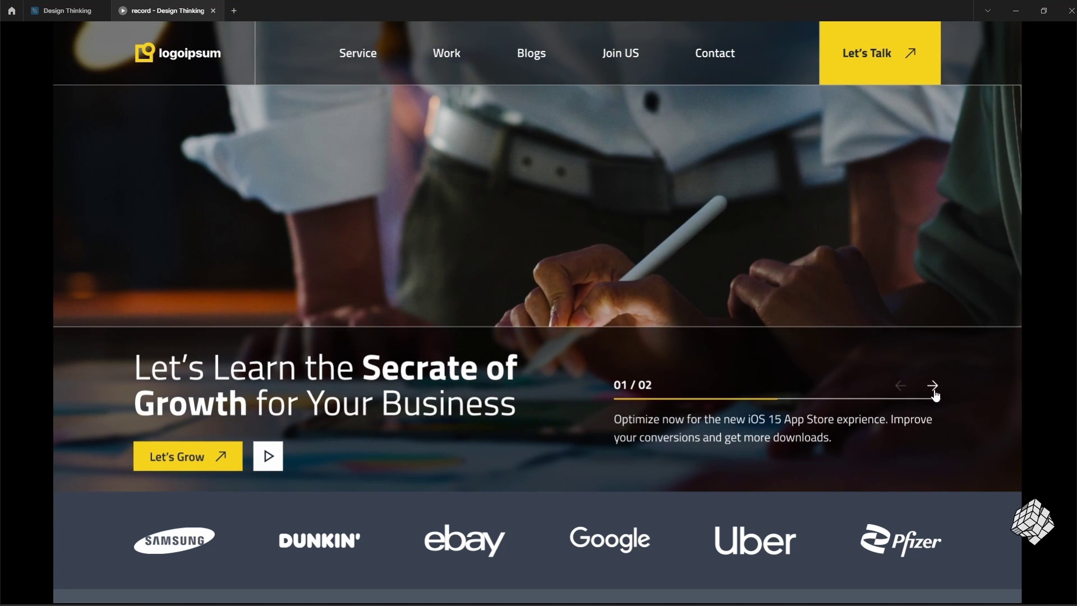
click(933, 387)
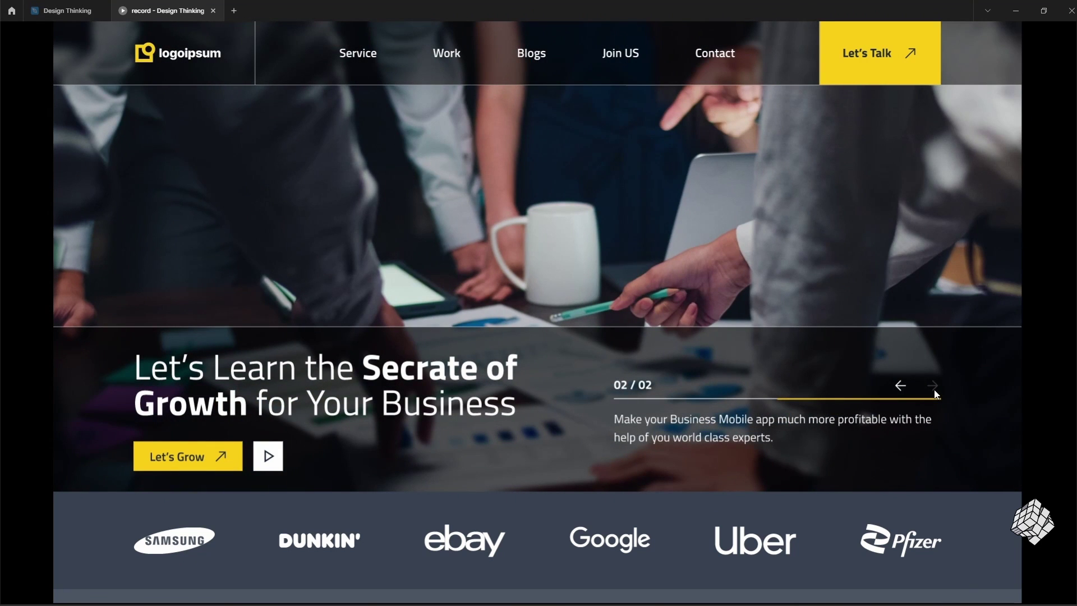
click(902, 388)
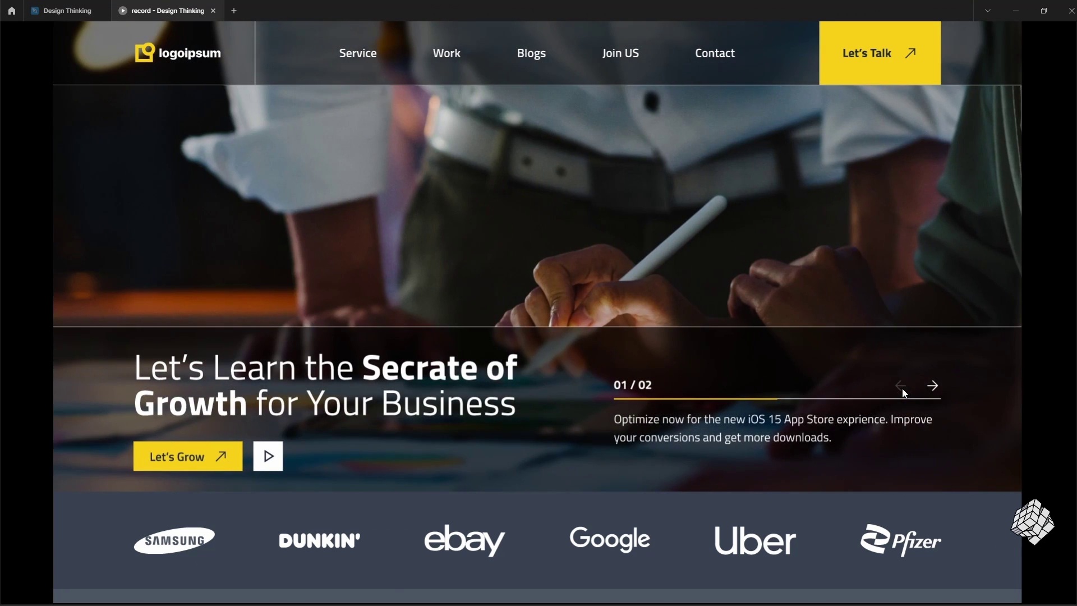
Return to the Design Thinking file and copy the Service navigation text onto the empty canvas above the home frame
key(ctrl+Tab)
scroll(416, 250, up, 3)
click(427, 285)
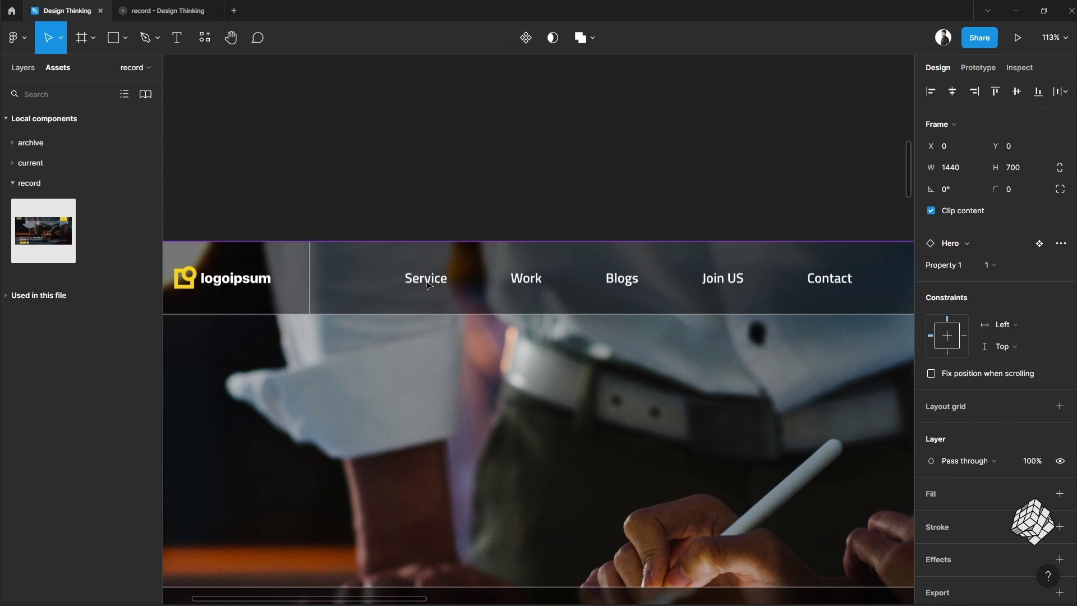
click(427, 285)
click(22, 68)
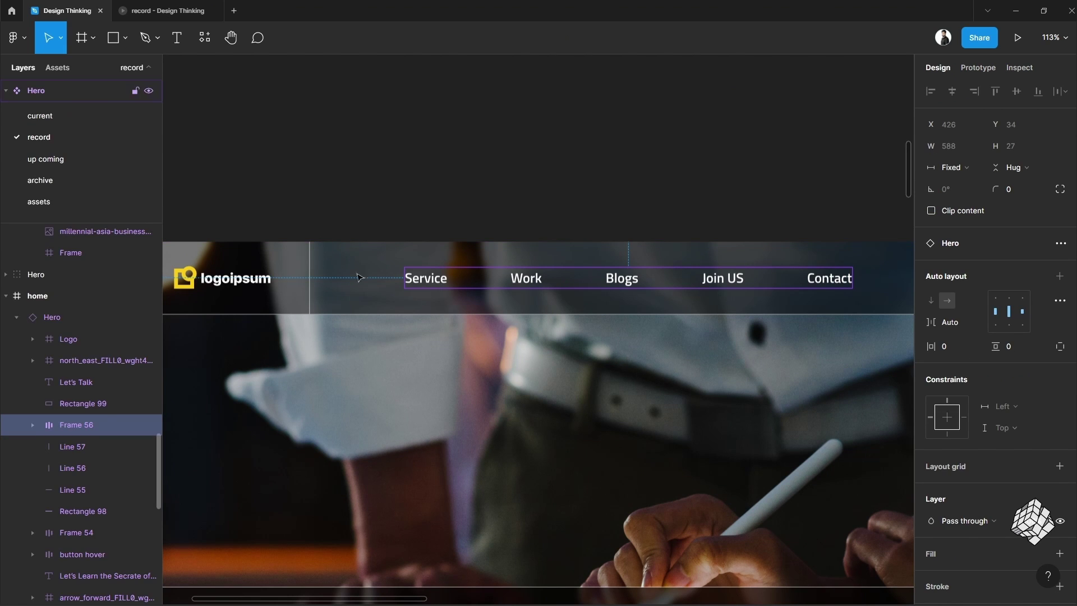
double_click(422, 284)
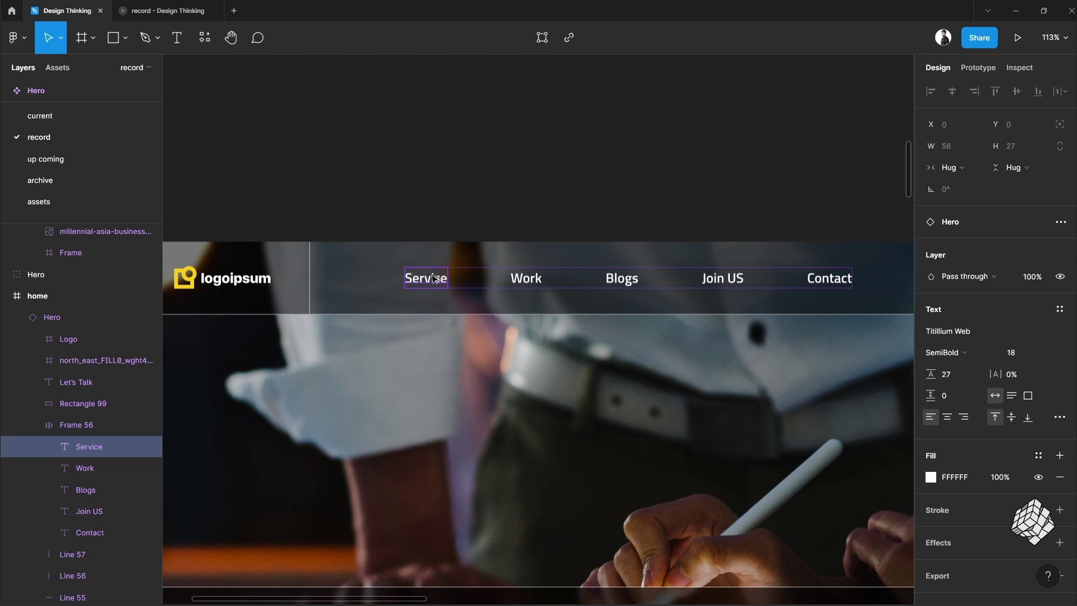
drag(424, 283, 426, 181)
key(shift+2)
drag(403, 130, 387, 146)
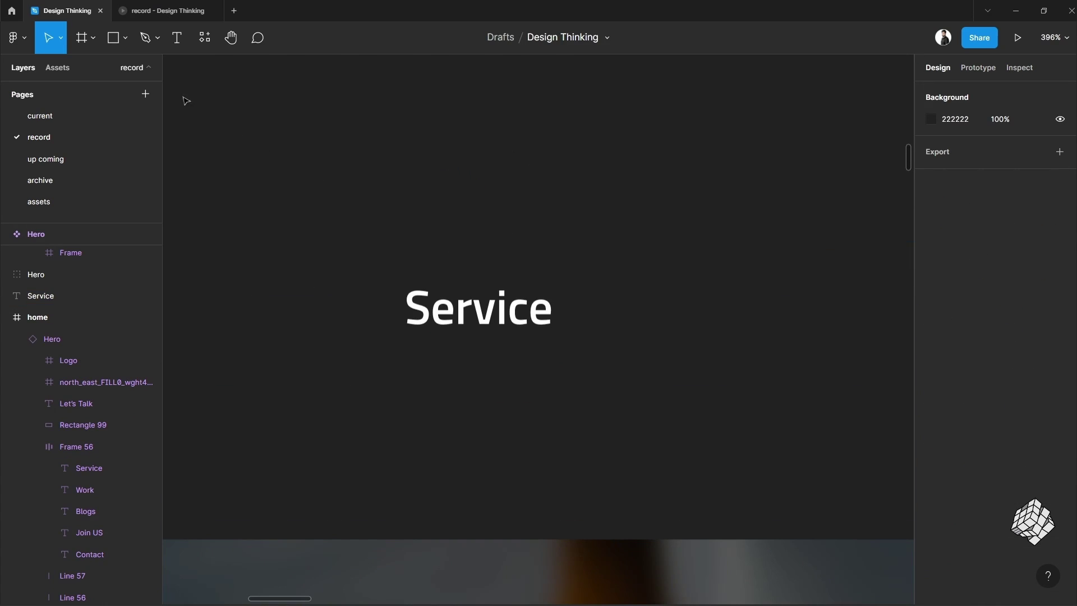
Draw a horizontal line 56 wide directly beneath the copied Service text
click(125, 43)
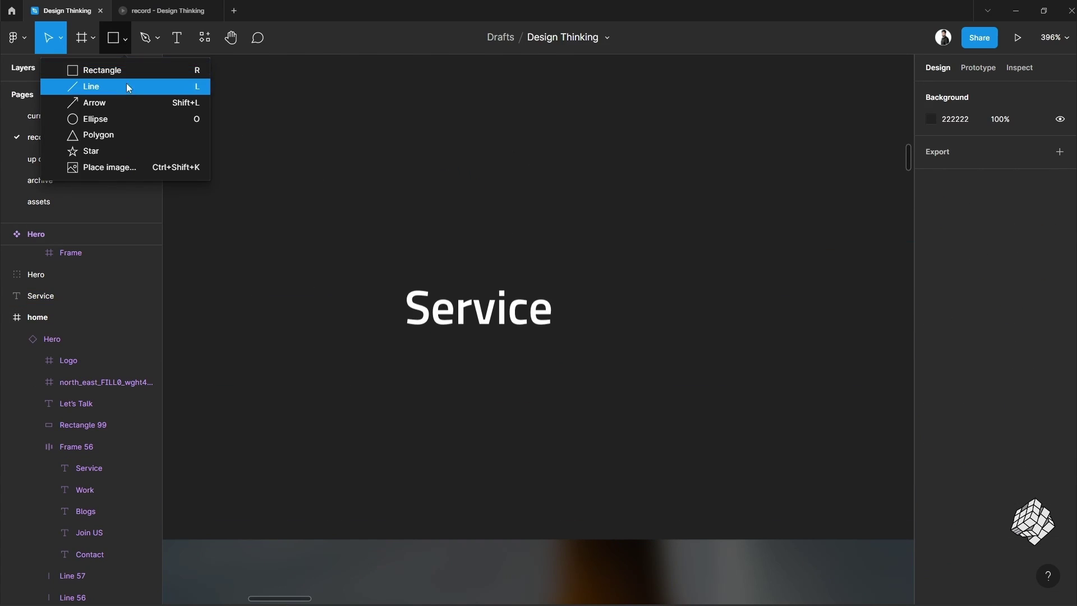
click(126, 82)
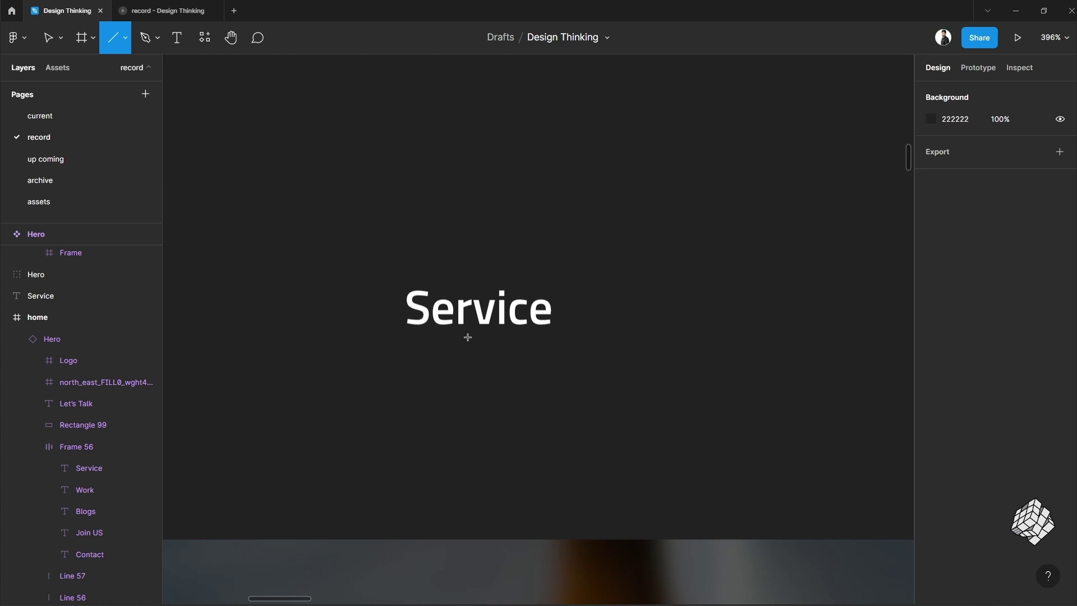
drag(405, 342, 554, 343)
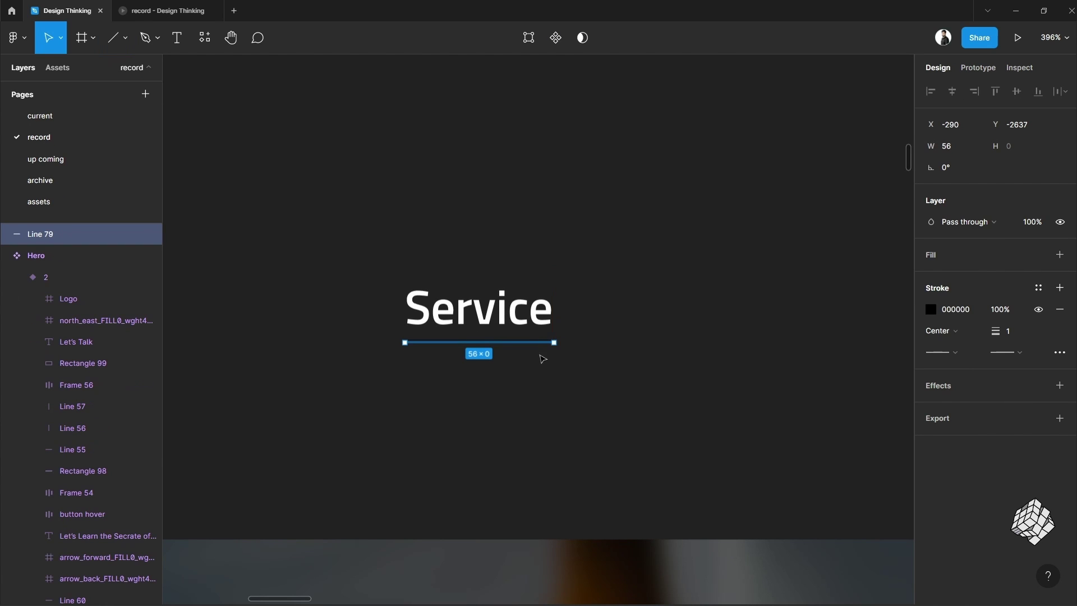
Color the line's stroke with the logo's yellow, FACC15, and set its weight to 4
scroll(539, 354, down, 4)
mouse_move(581, 386)
mouse_down()
mouse_move(536, 238)
mouse_move(705, 200)
mouse_up()
click(930, 309)
click(771, 453)
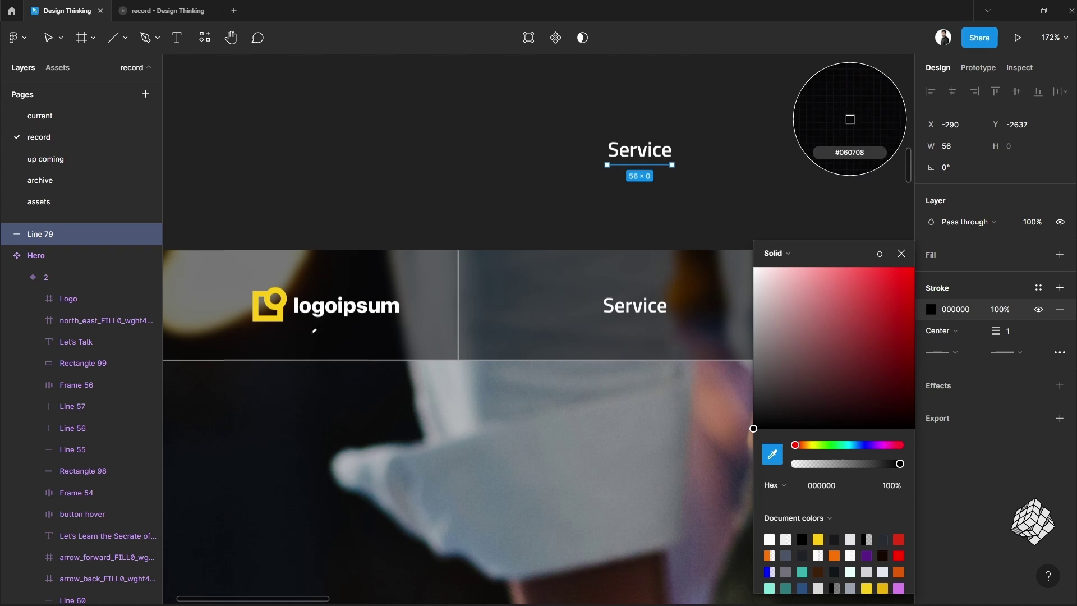
click(280, 315)
click(900, 253)
click(1011, 331)
key(Up)
key(Up)
key(Up)
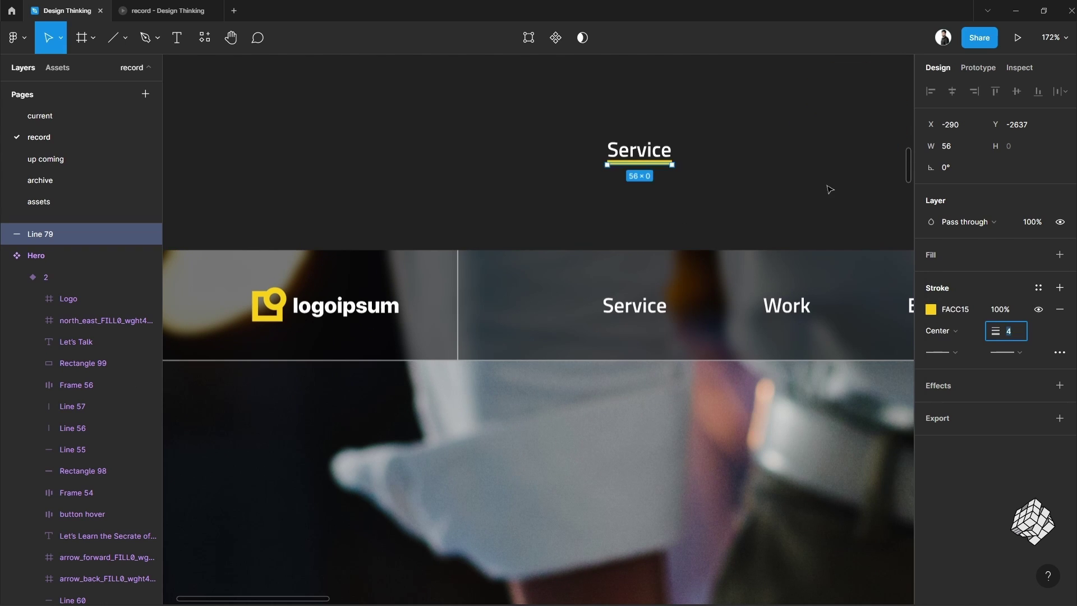
Move the yellow underline down to Y -2631, keeping it aligned with the Service text
click(830, 189)
scroll(666, 121, up, 5)
drag(601, 277, 600, 301)
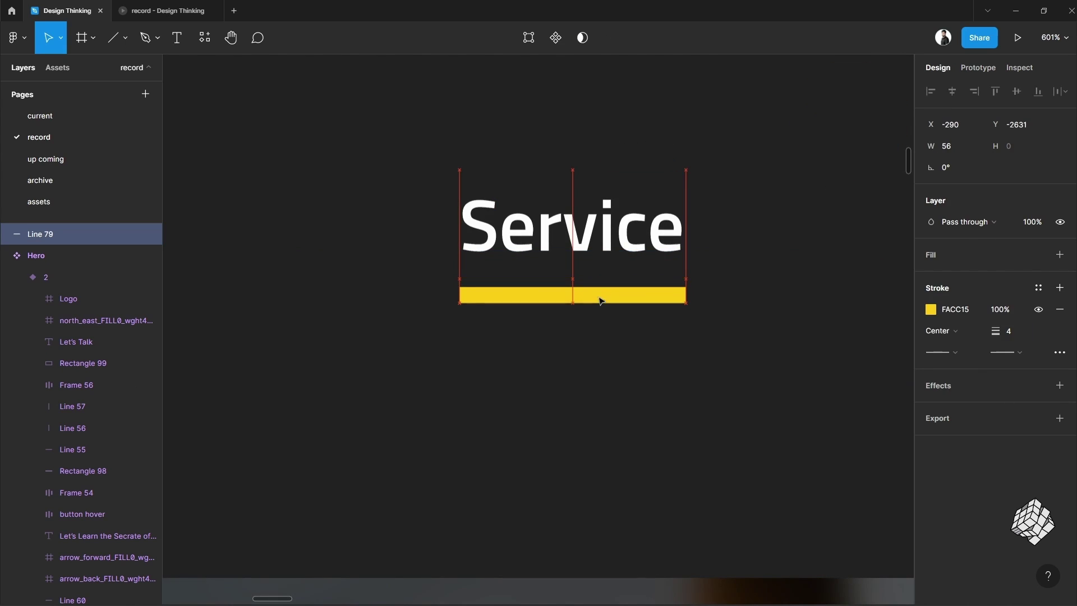
Nudge the yellow underline up to Y -2633, closer to the Service text
key(alt)
key(Up)
key(Up)
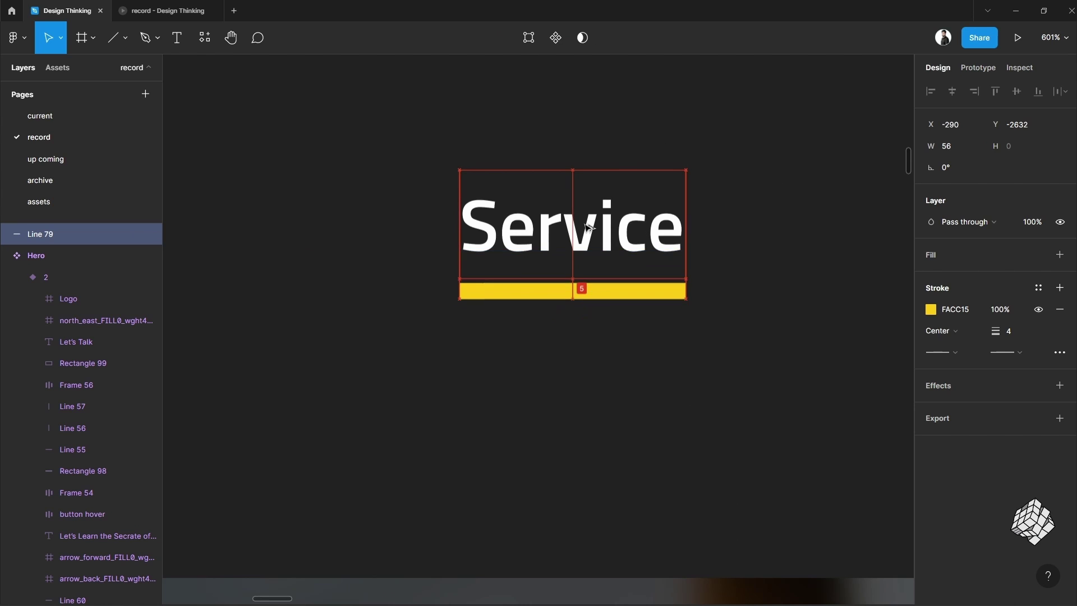
click(614, 415)
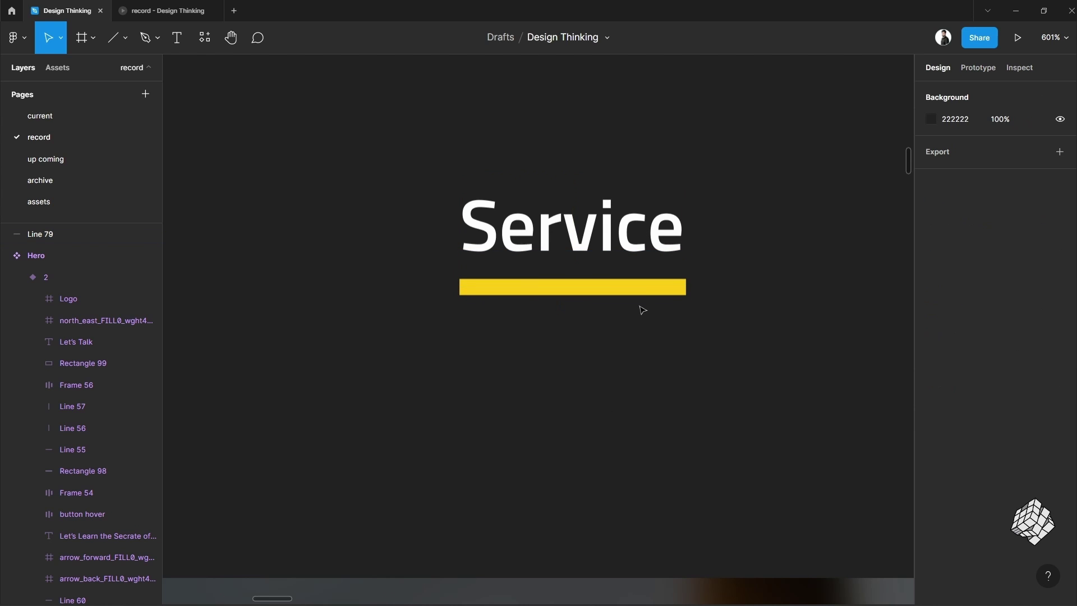
Shorten the yellow underline from its right end to 28 wide, keeping its left end under the start of Service
click(641, 291)
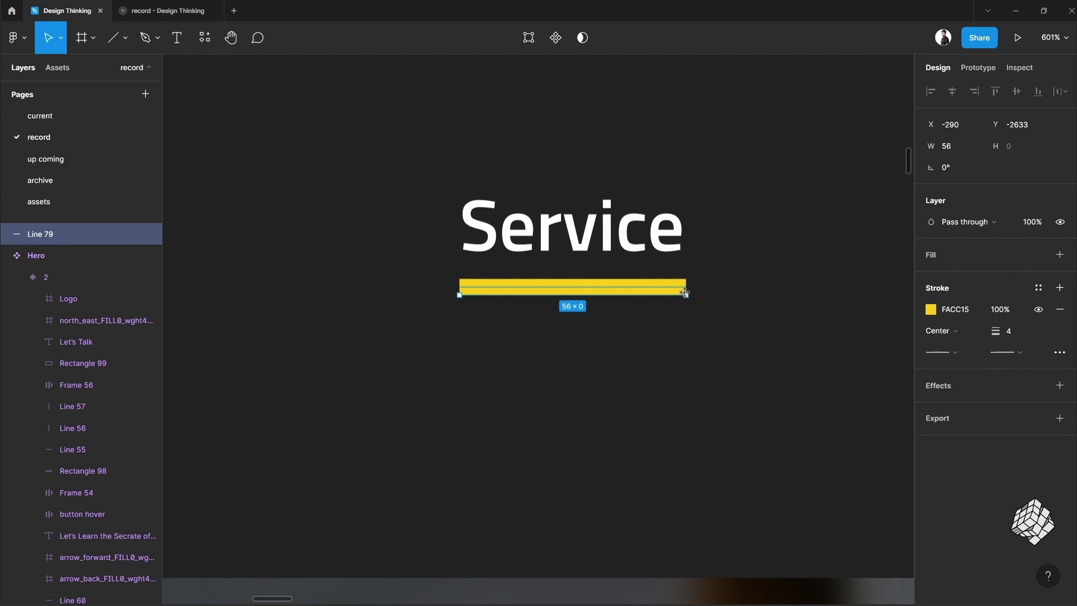
drag(685, 295, 575, 286)
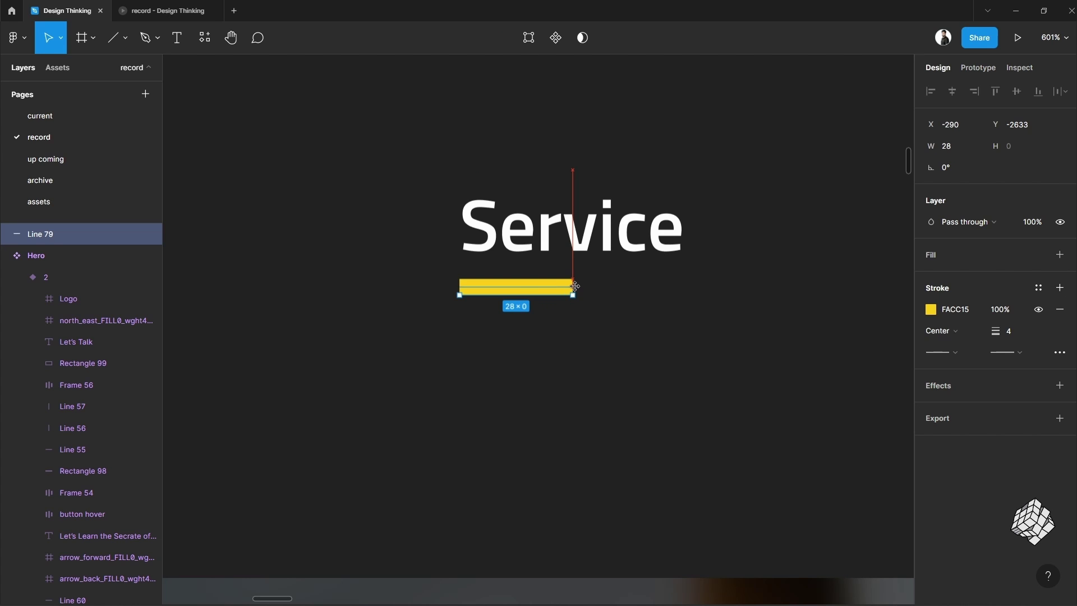
click(627, 373)
Duplicate the short underline to its left, double the copy's width to 56, and move it clear of the original
scroll(628, 372, down, 2)
scroll(623, 375, up, 2)
click(622, 386)
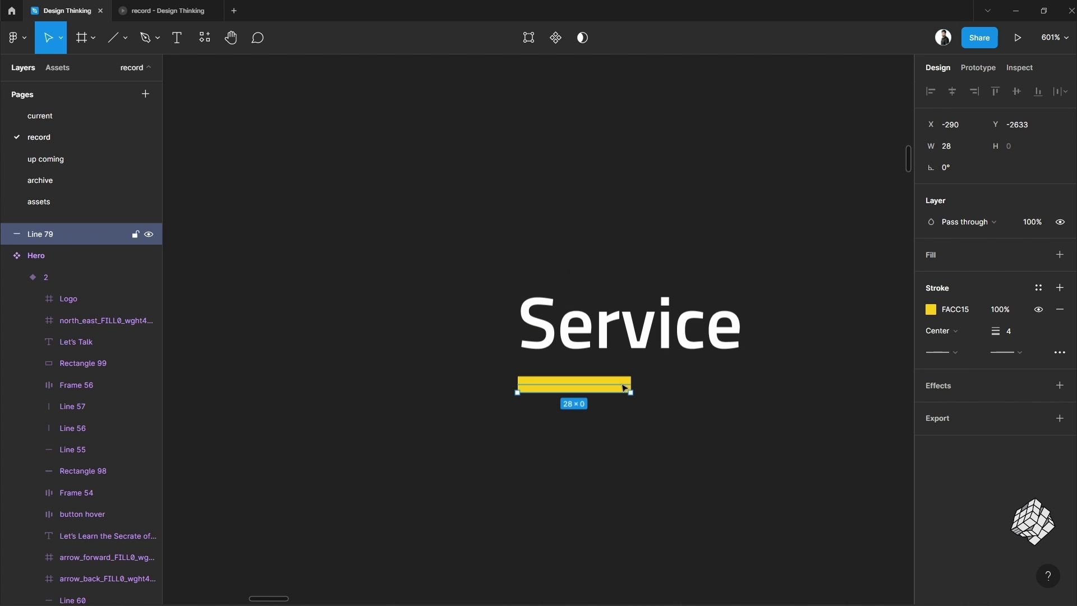
drag(624, 387, 481, 387)
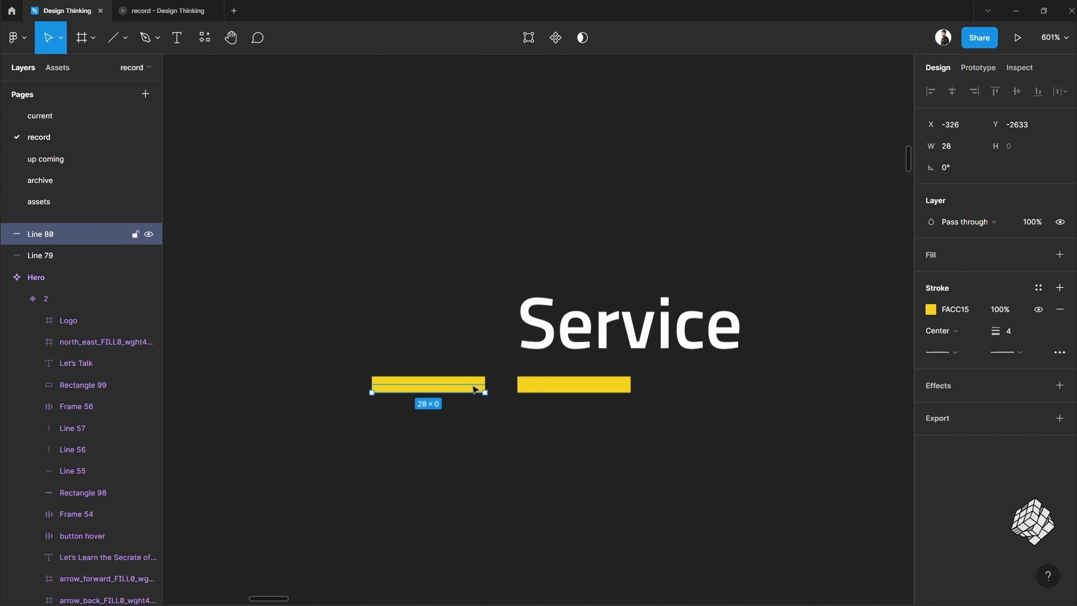
click(970, 145)
text(*2)
key(Return)
drag(499, 387, 391, 389)
click(507, 356)
Group the Service text with the short underline beneath it and convert the group to a frame
scroll(511, 355, down, 3)
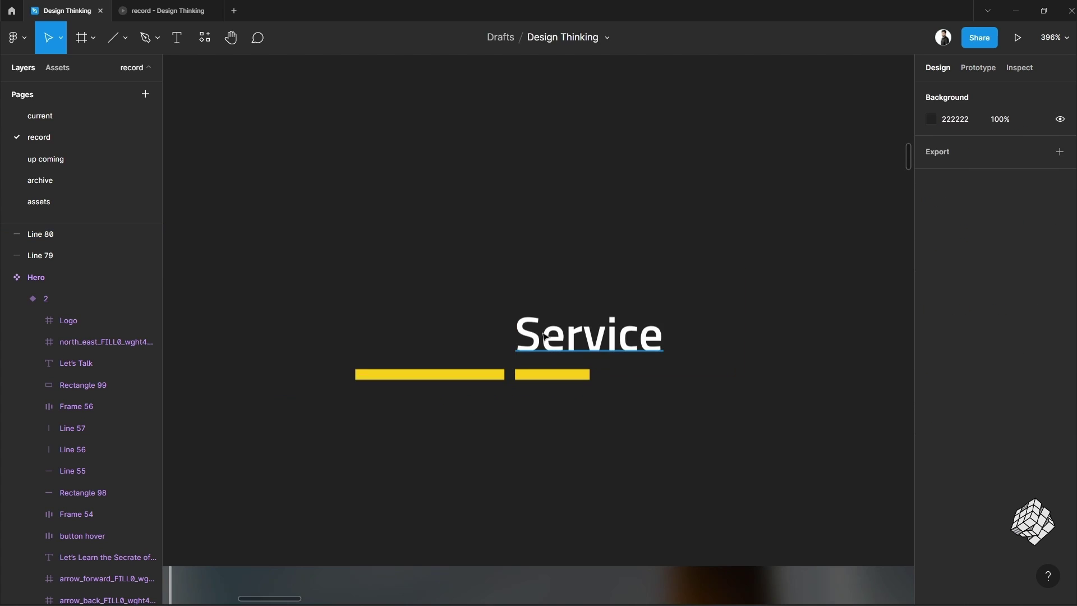
click(543, 336)
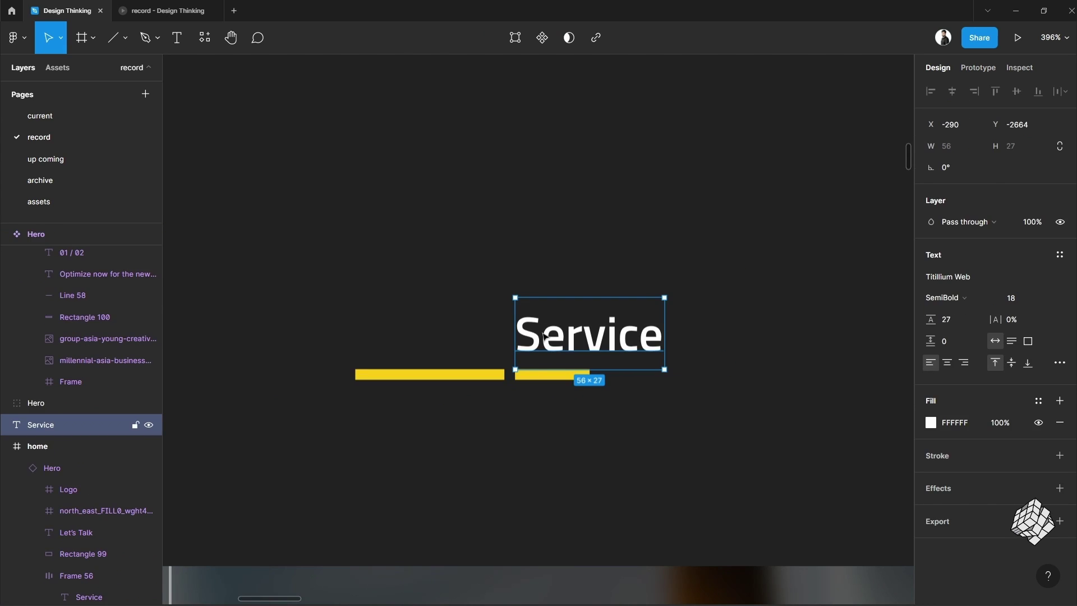
shift+click(549, 375)
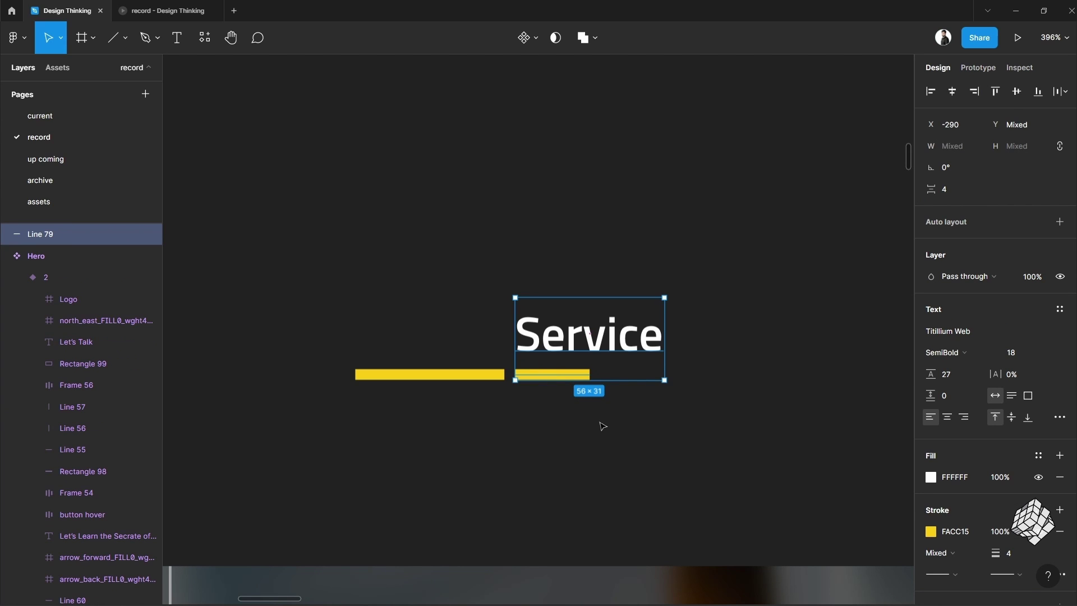
key(ctrl+g)
click(951, 117)
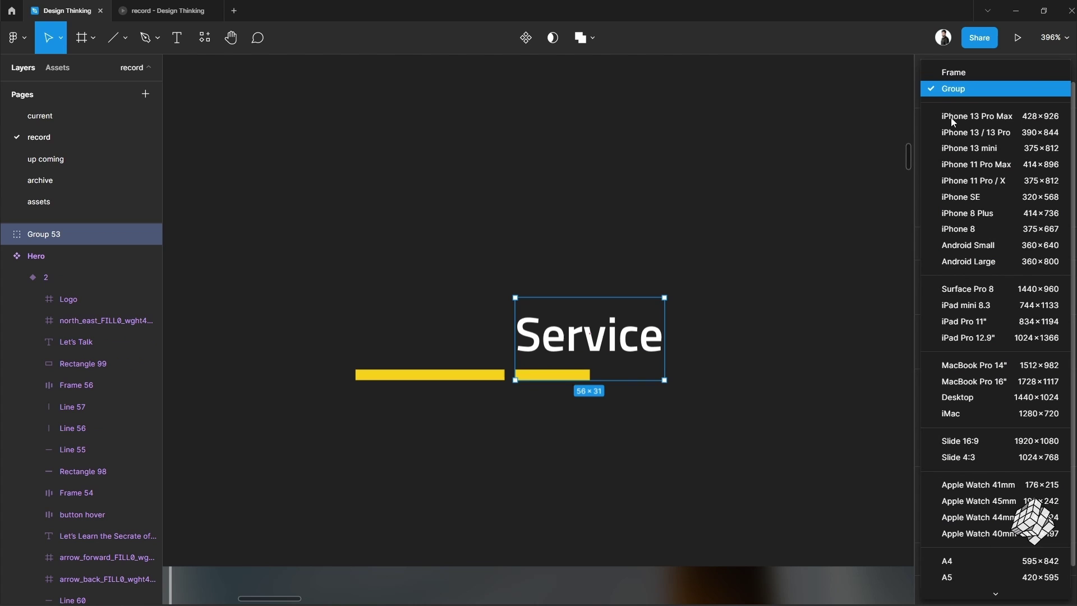
click(964, 73)
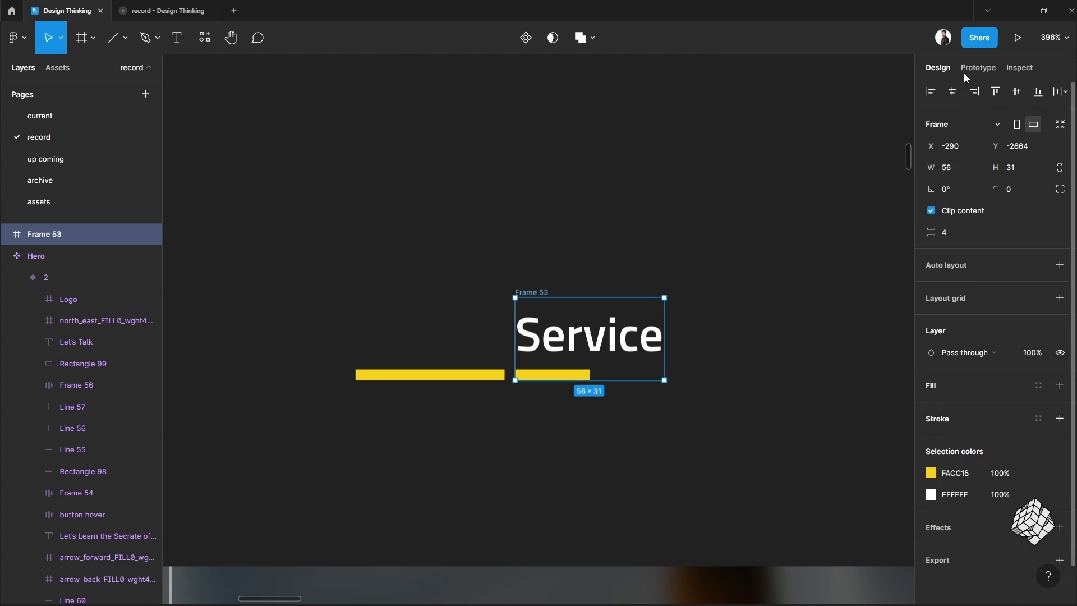
Rename the frame holding the Service text as "nav item / yes"
click(629, 443)
click(538, 292)
double_click(544, 293)
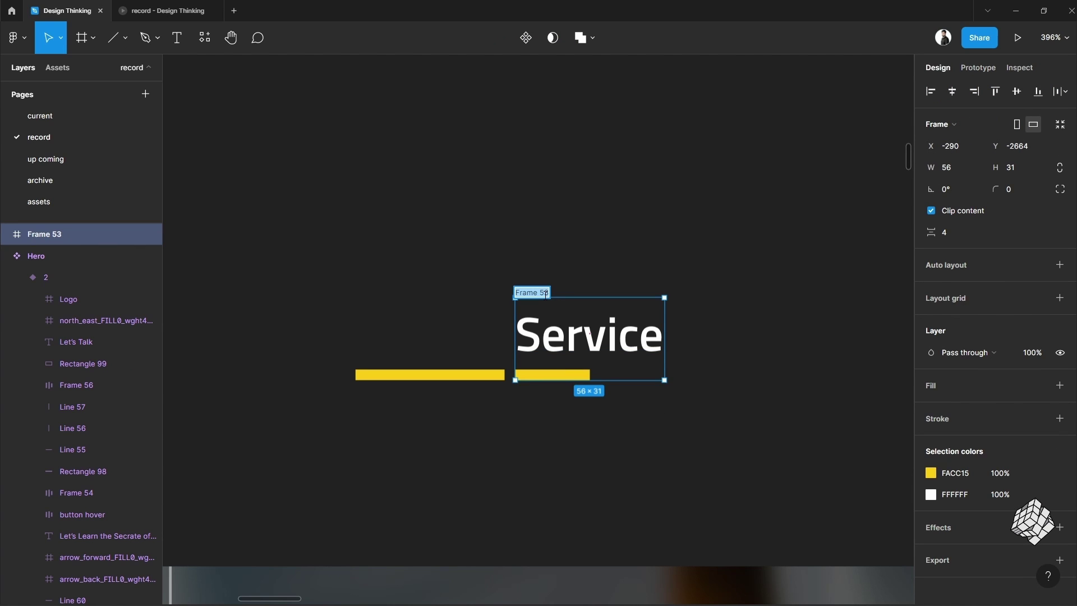
text(nav item)
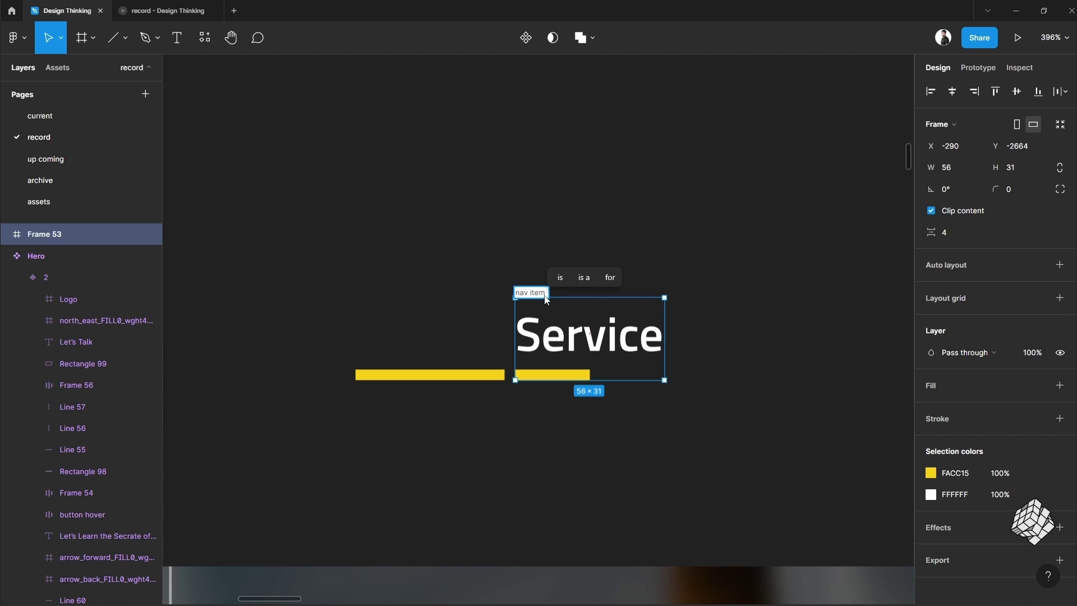
text( / yes)
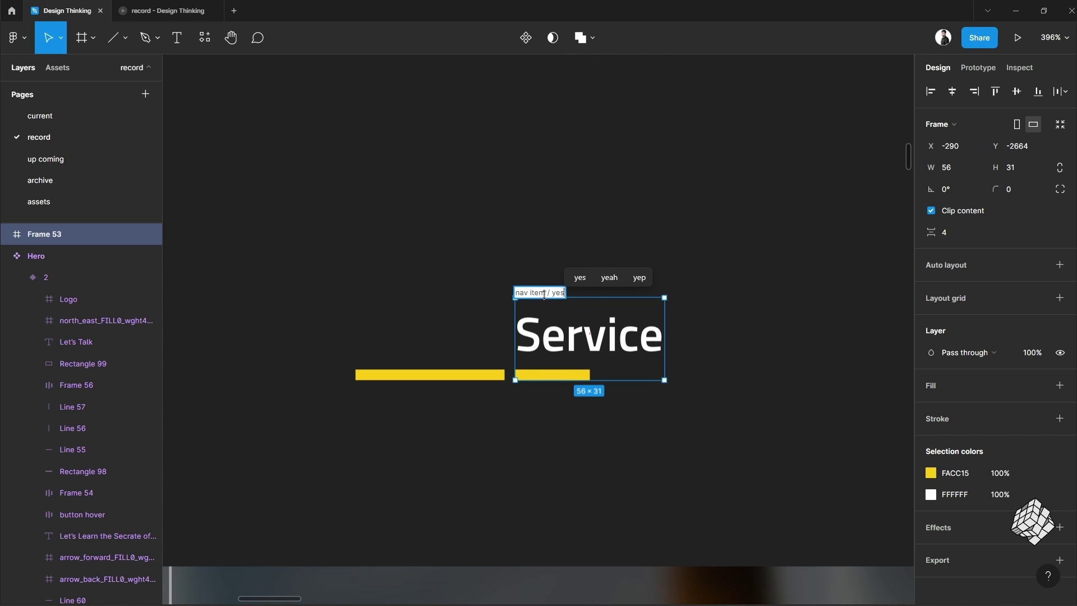
click(545, 242)
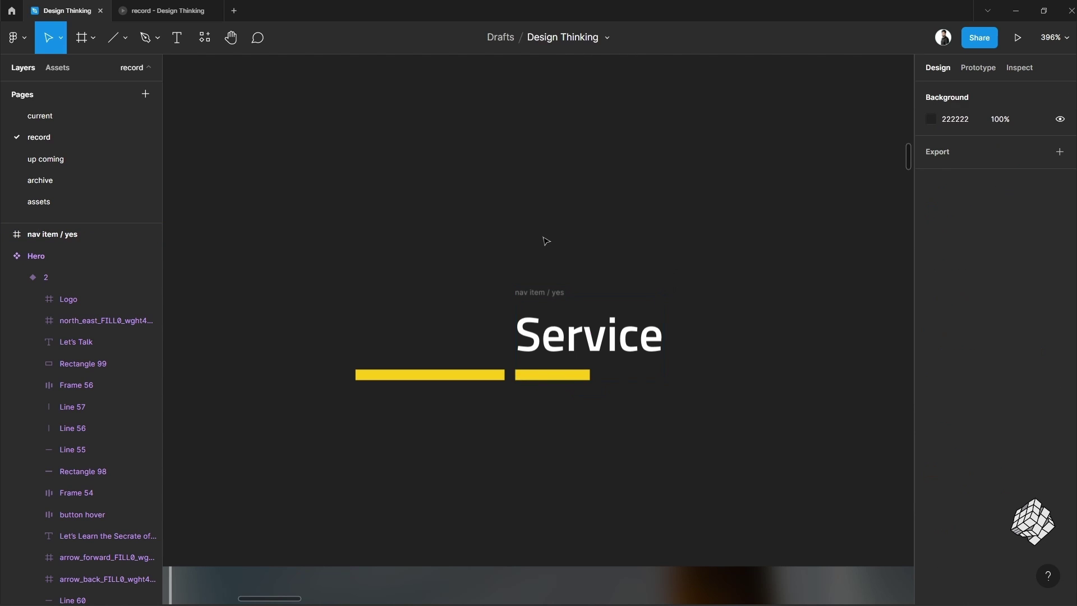
Move the longer yellow line into the nav item frame just past its right edge, and check its placement by toggling content clipping
click(527, 292)
drag(460, 381, 616, 351)
drag(545, 348, 680, 425)
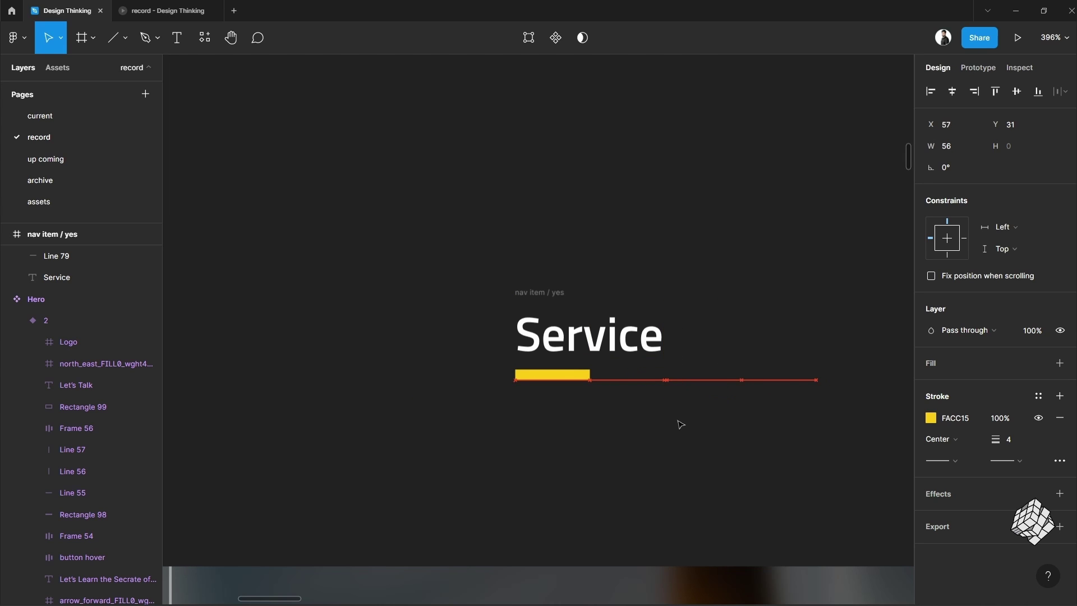
key(Escape)
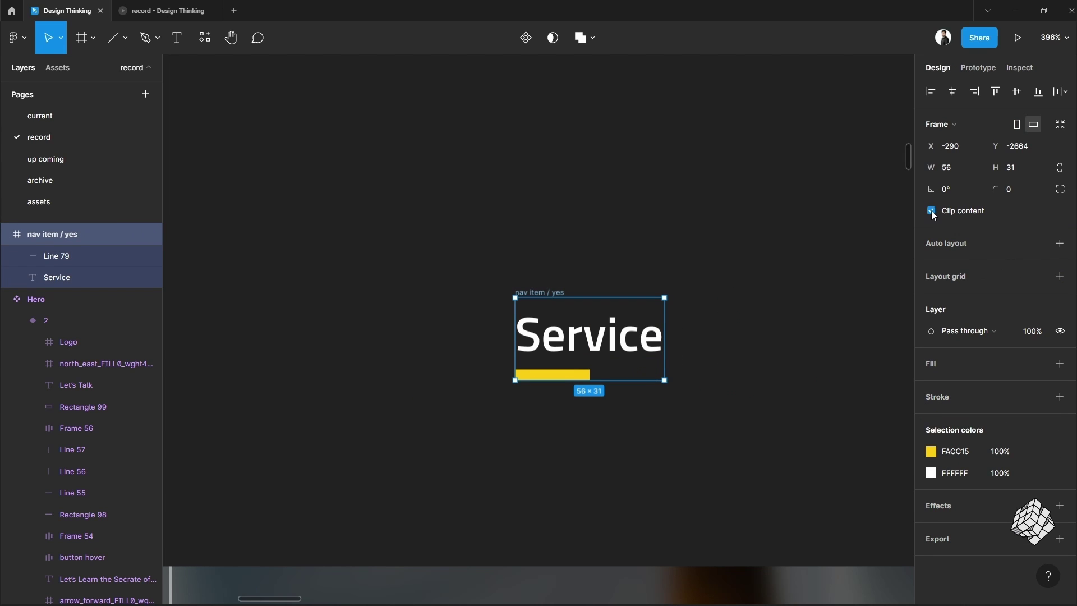
click(931, 211)
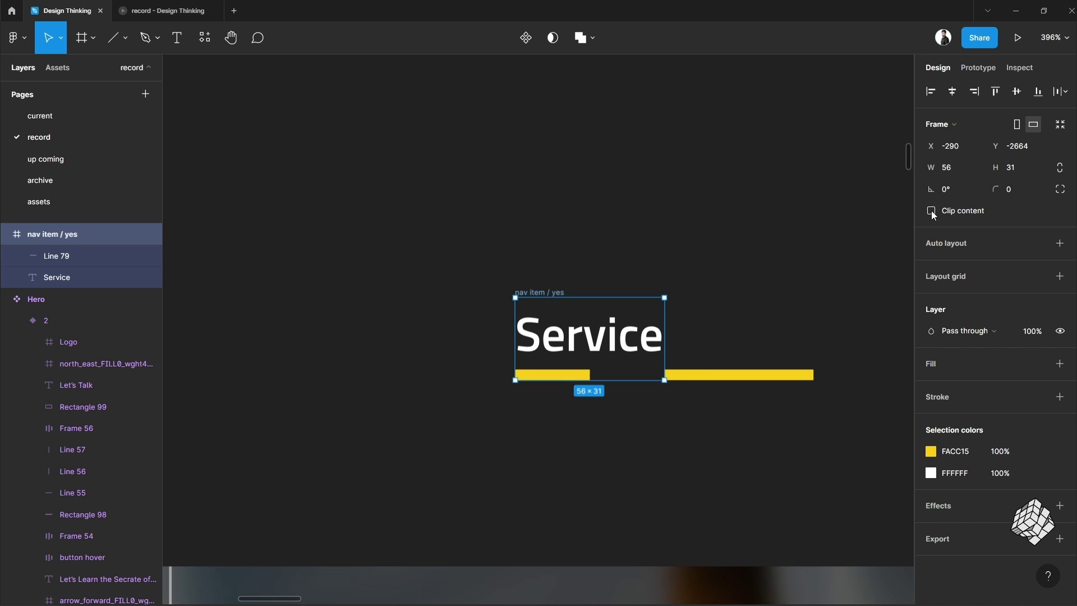
click(931, 210)
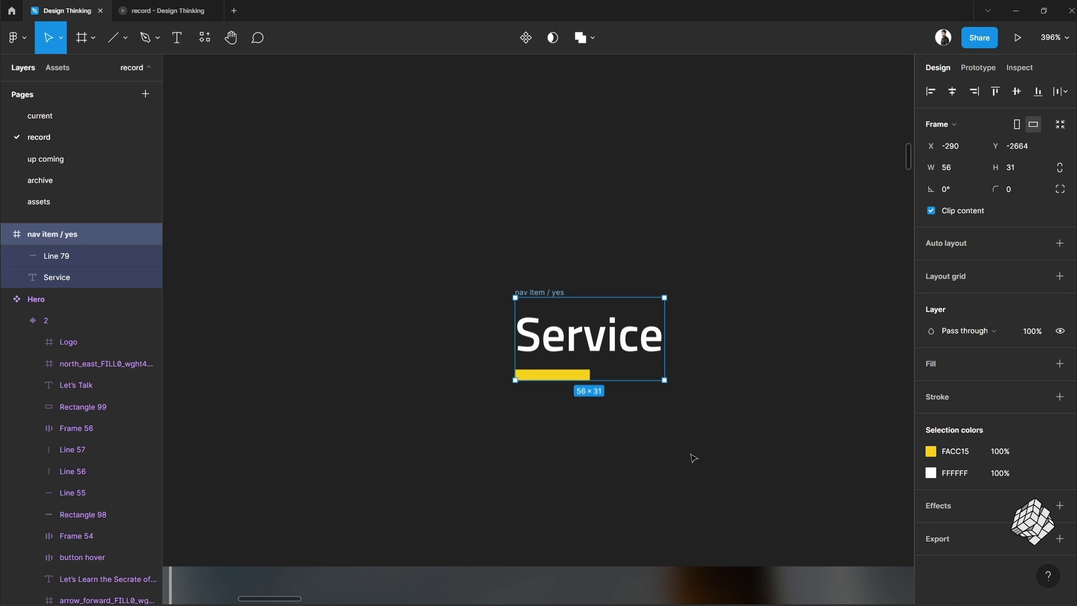
Duplicate the "nav item / yes" frame to its left at X -366, level with the original
click(552, 447)
drag(485, 441, 400, 445)
drag(540, 461, 767, 488)
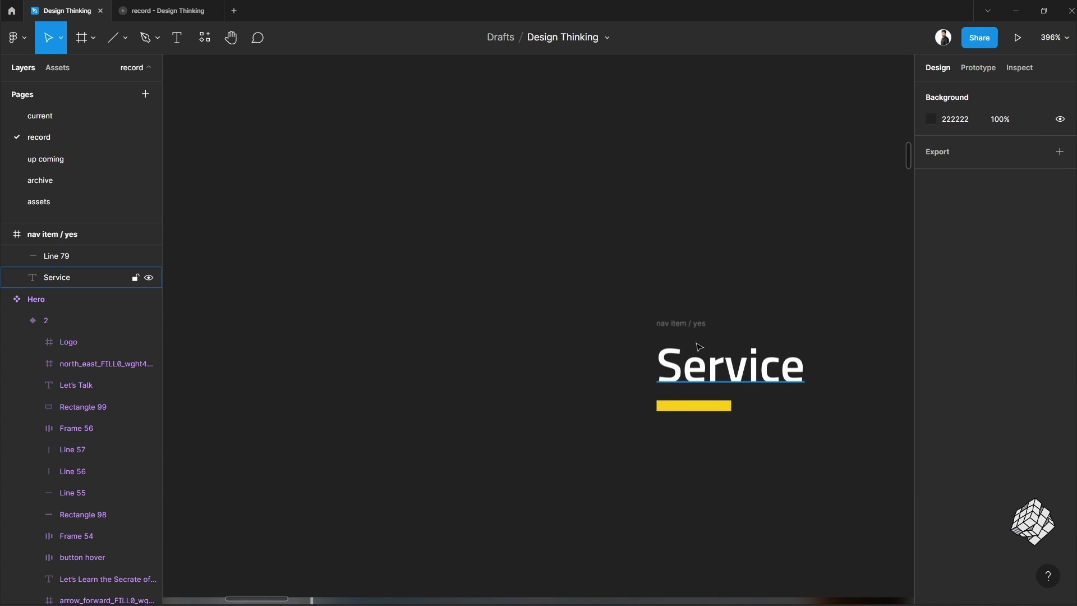
click(697, 325)
drag(698, 327, 496, 330)
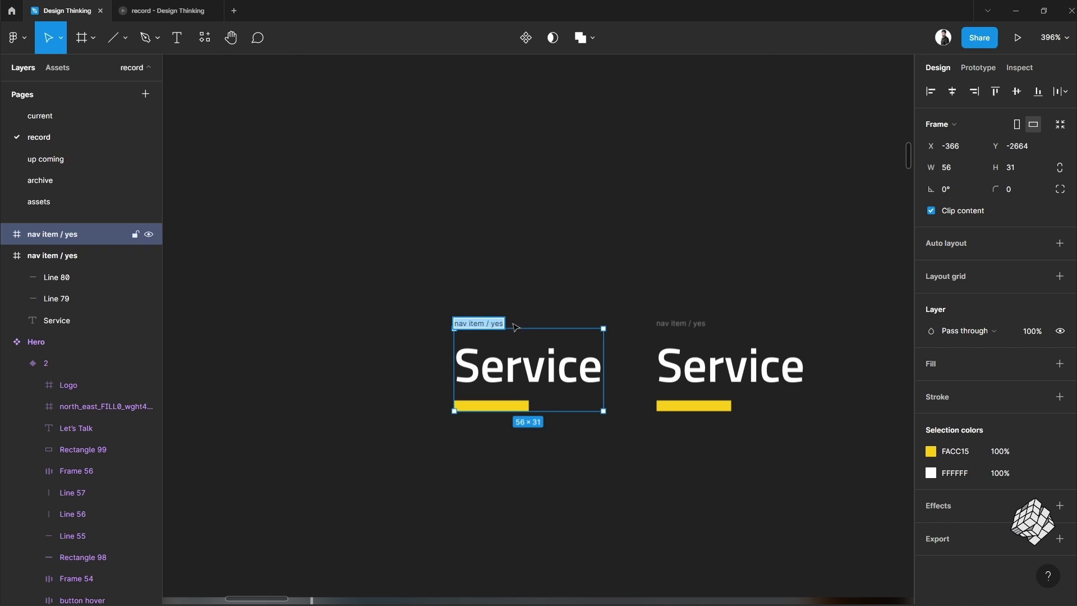
Rename the copied frame as "nav item / no"
key(Right)
key(BackSpace)
key(BackSpace)
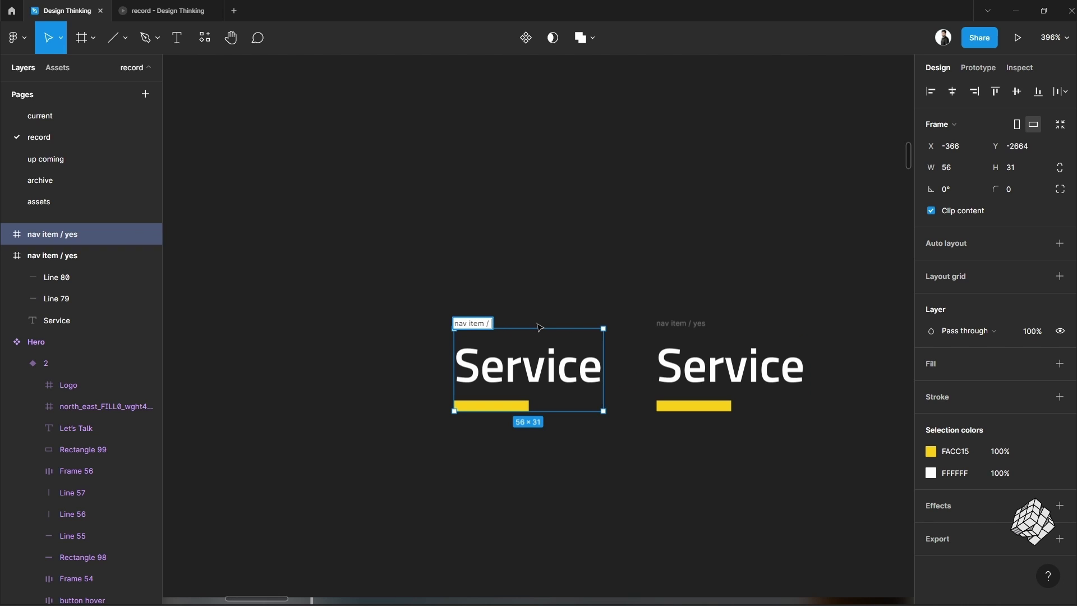
text(no)
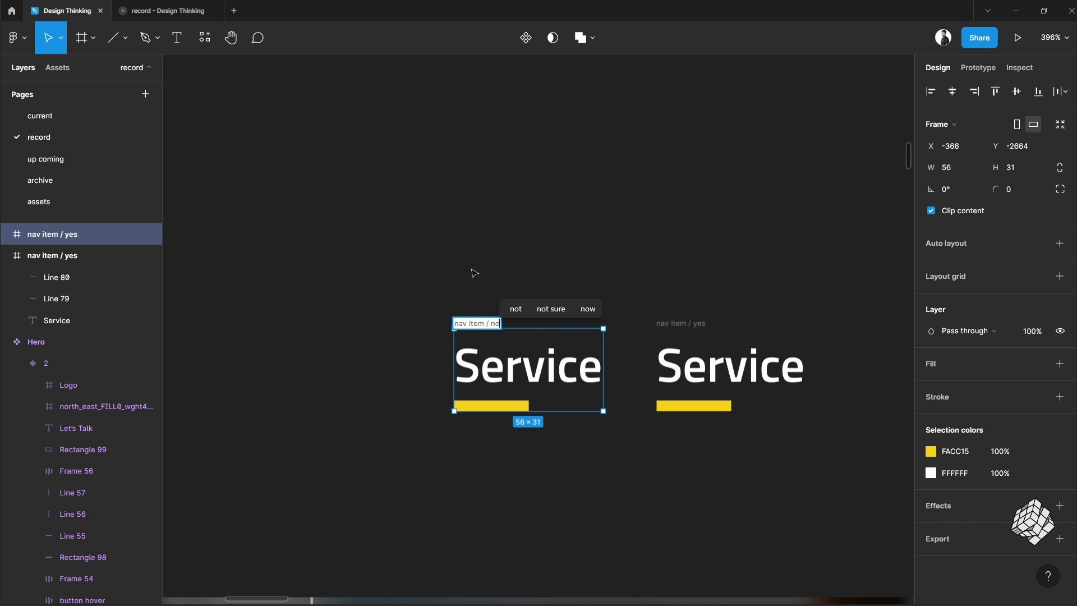
click(485, 295)
Shift both lines in the "nav item / no" frame left together until the longer one ends at the frame's left edge
click(521, 407)
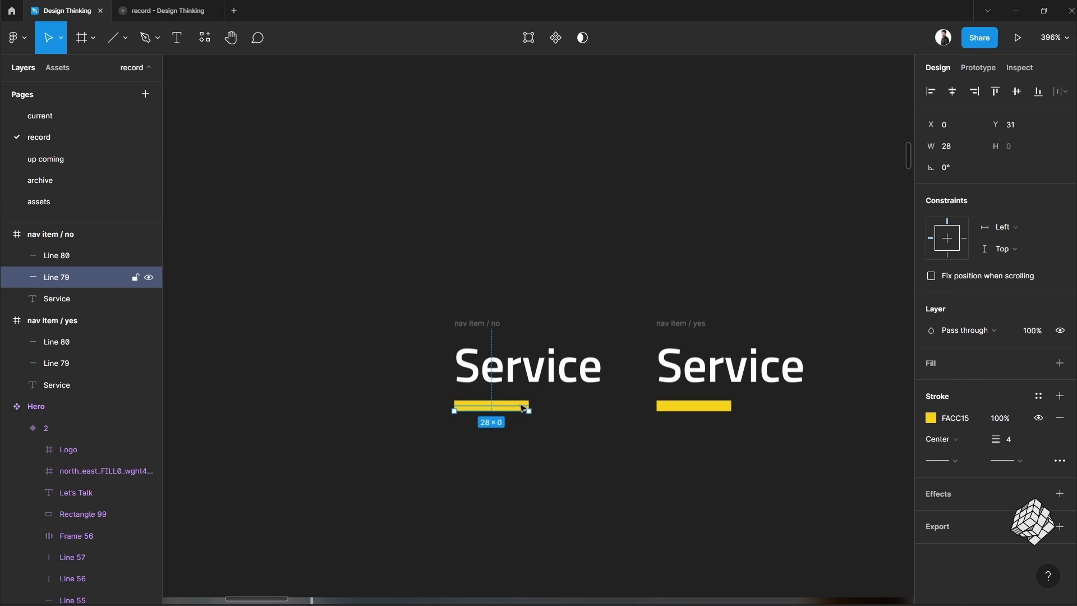
shift+click(80, 255)
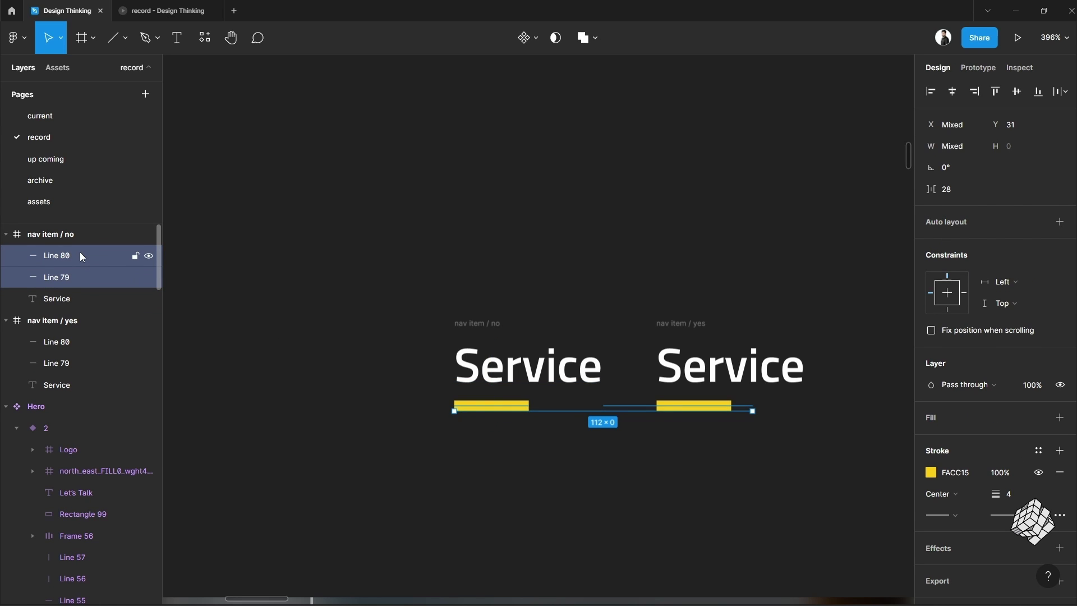
key(Left)
key(Left)
key(Left)
key(Left)
key(Left)
key(Left)
key(Left)
key(Left)
key(Left)
key(Left)
key(Left)
key(Left)
key(Left)
key(Left)
key(Left)
key(Left)
key(Left)
key(Left)
key(Left)
key(Left)
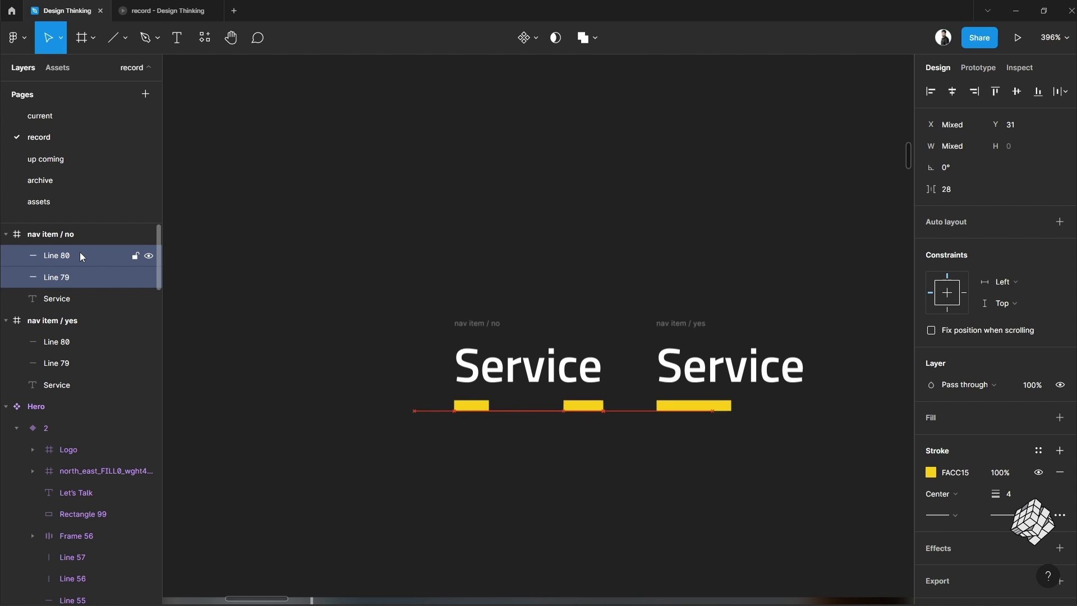
key(shift+Left)
key(shift+Left)
key(shift+Left)
key(shift+Left)
key(shift+Left)
key(shift+Left)
key(shift+Left)
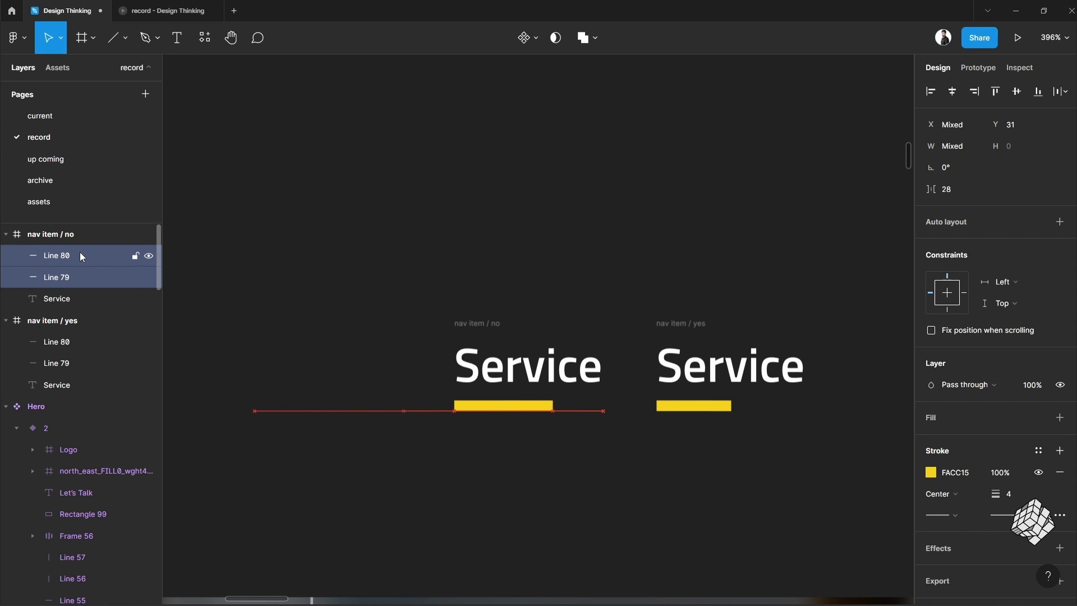
key(shift+Left)
key(shift+Left)
key(shift+Left)
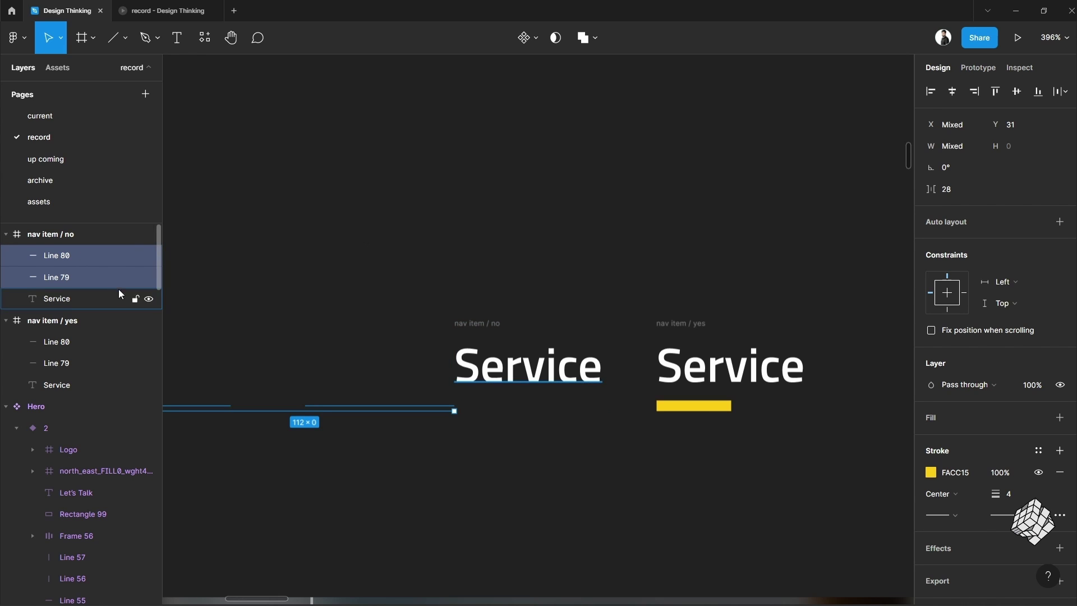
click(524, 246)
Turn the "nav item / no" and "nav item / yes" frames into components and combine them as variants
scroll(545, 251, down, 3)
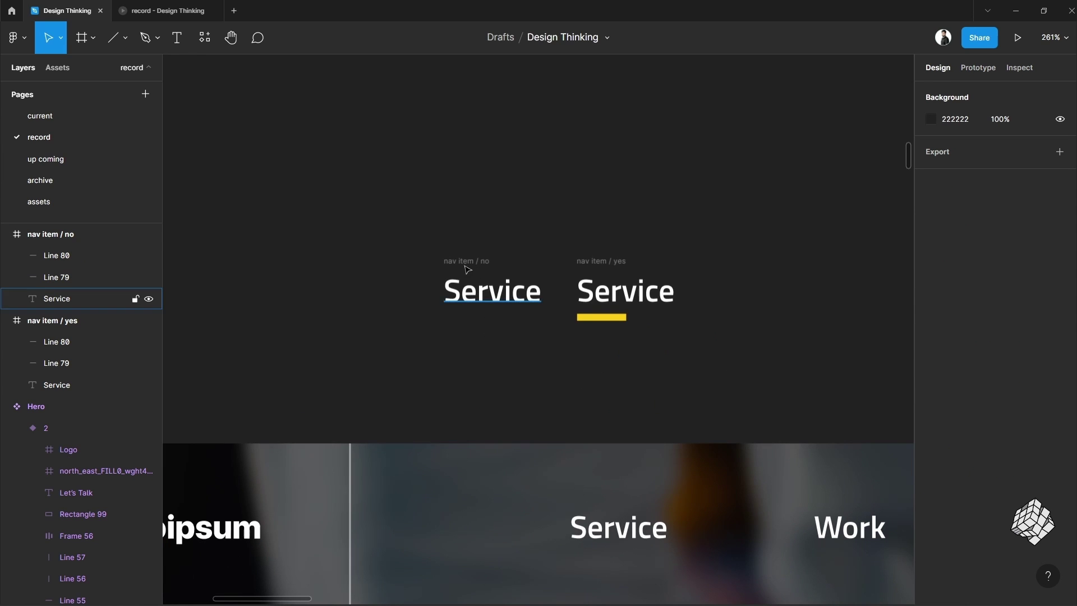
click(475, 263)
right_click(476, 264)
click(532, 468)
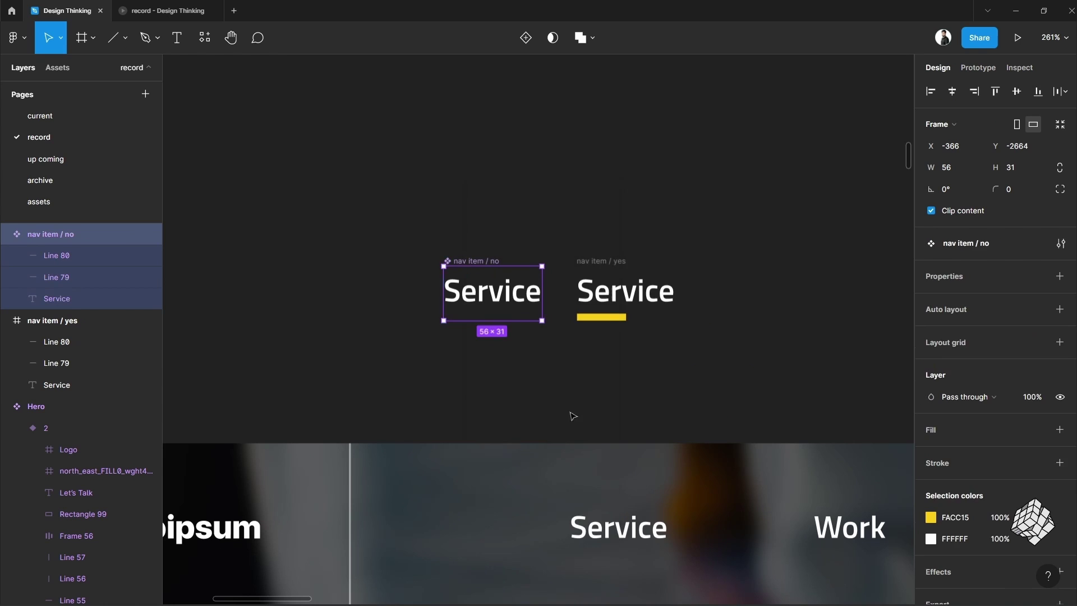
right_click(597, 292)
click(650, 464)
drag(392, 215, 752, 392)
click(943, 302)
Add a While hovering interaction that changes the no variant to the yes variant, using Smart animate with Ease in and out
click(510, 297)
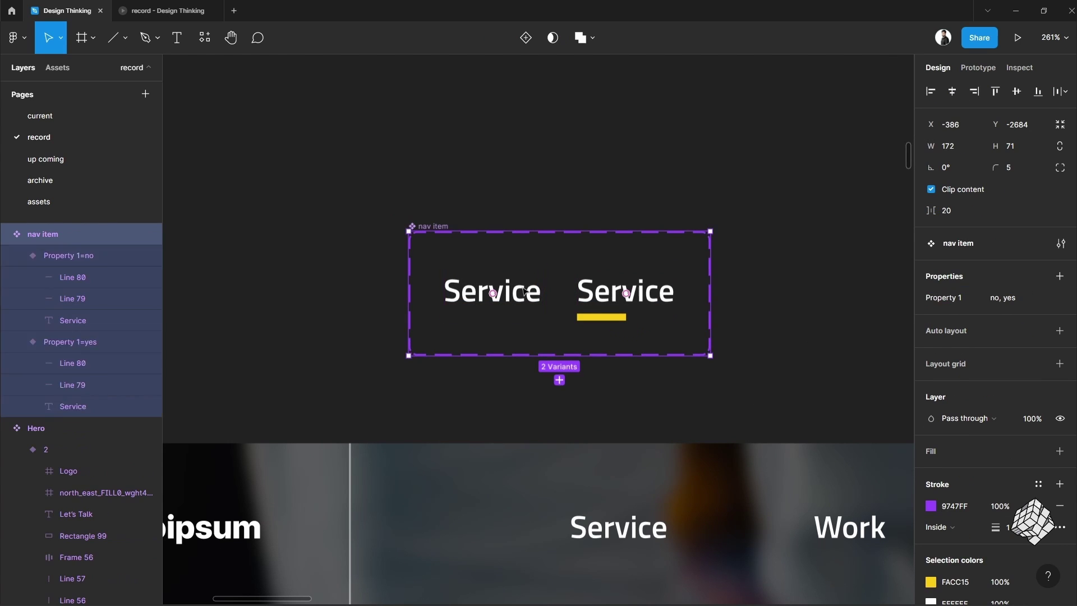
click(974, 69)
drag(542, 293, 625, 291)
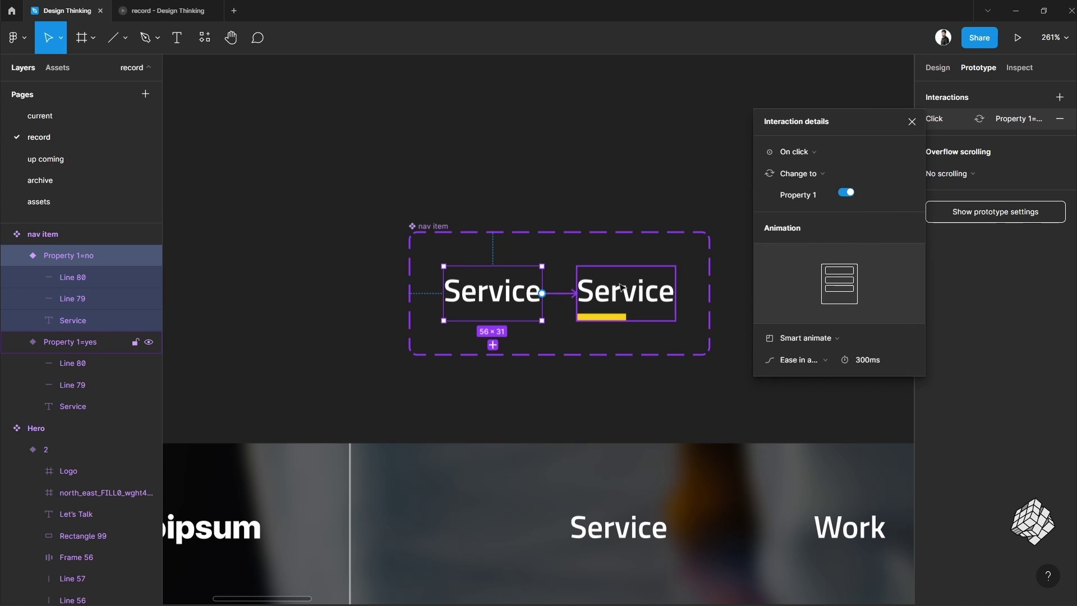
click(815, 148)
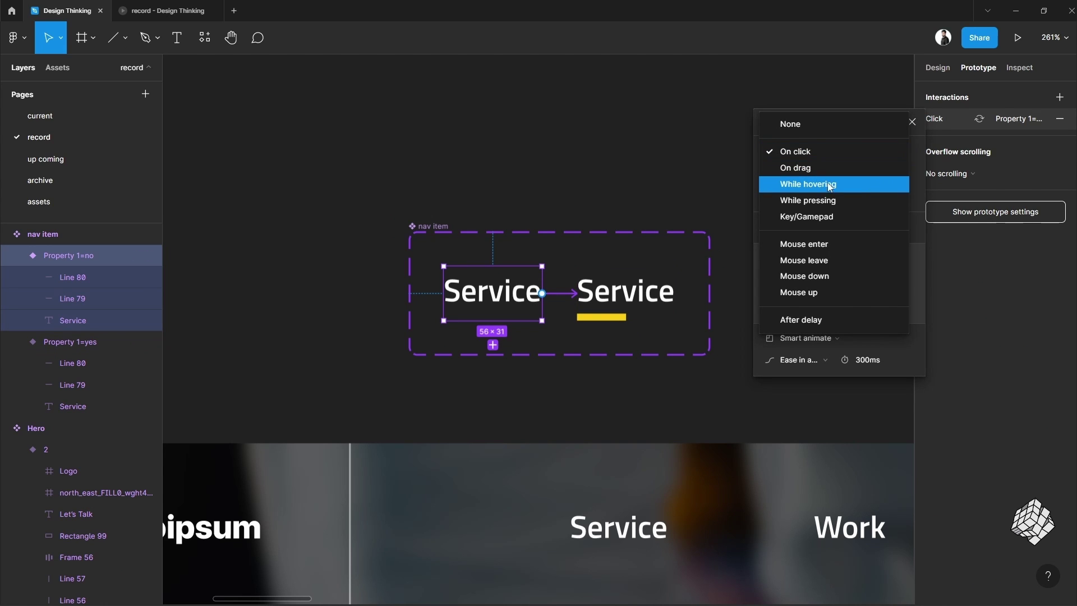
click(871, 186)
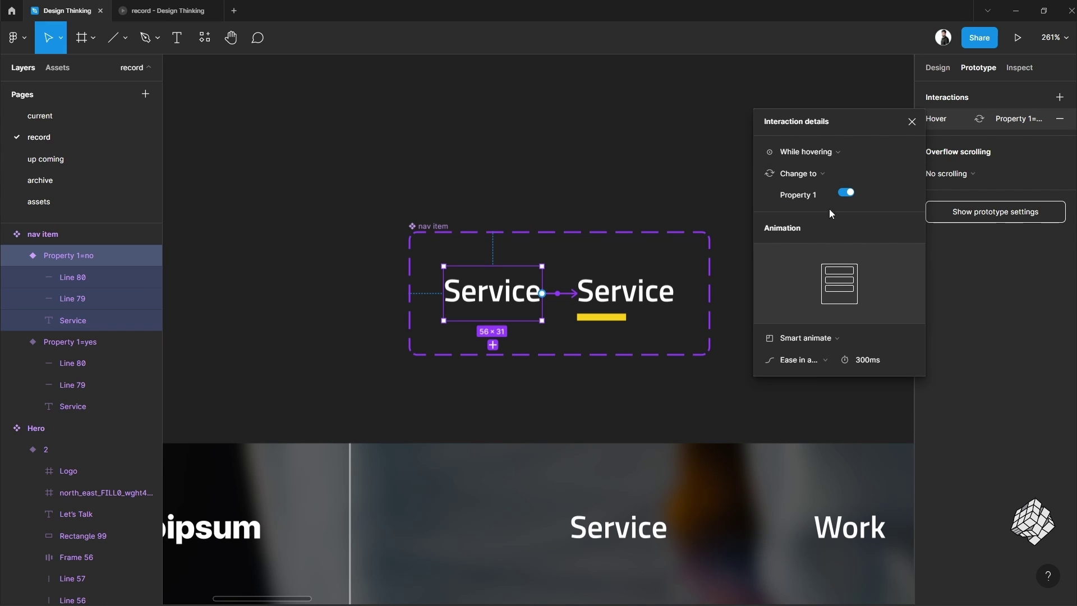
click(823, 355)
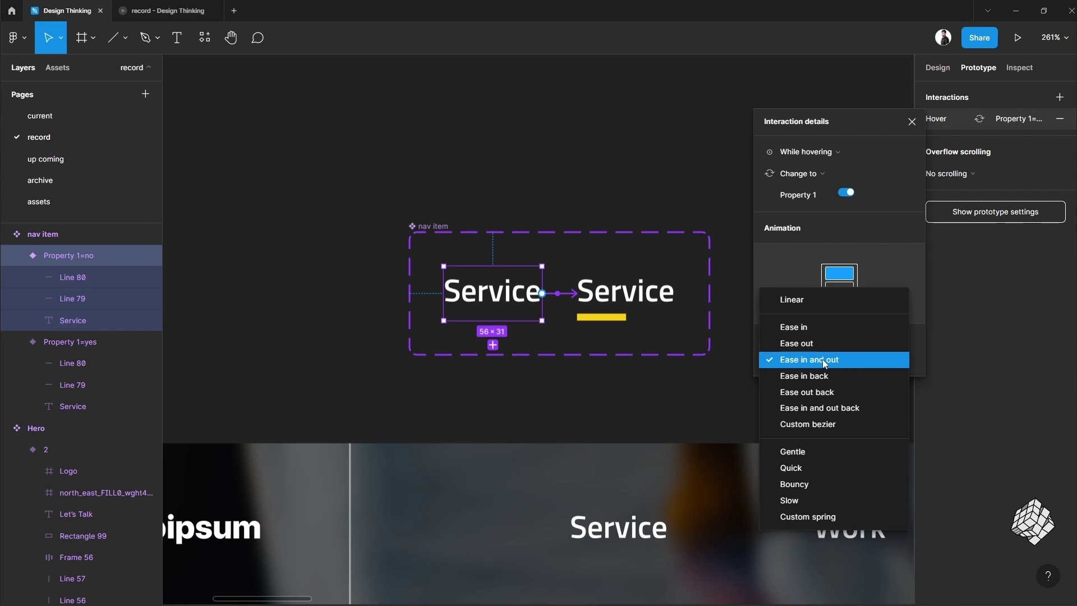
click(823, 362)
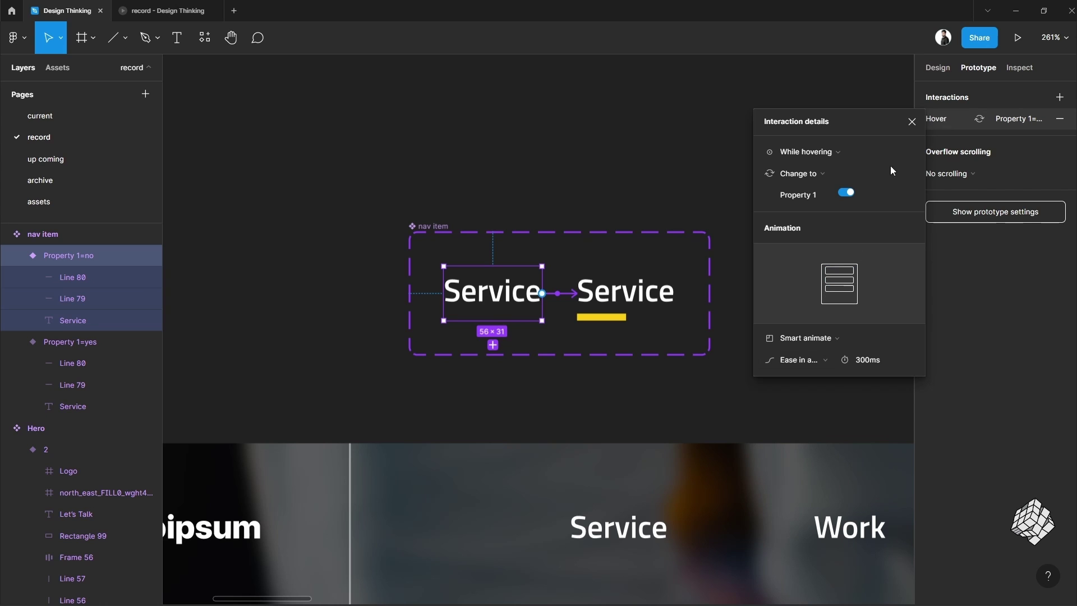
Place an instance of the local nav item component on the canvas beside its component set
click(911, 122)
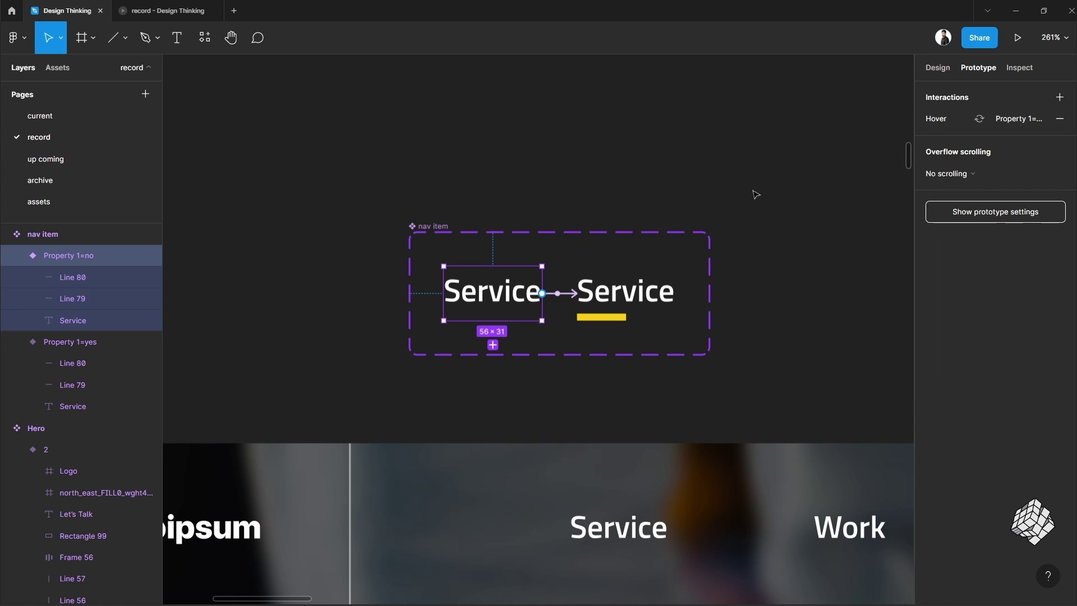
click(746, 196)
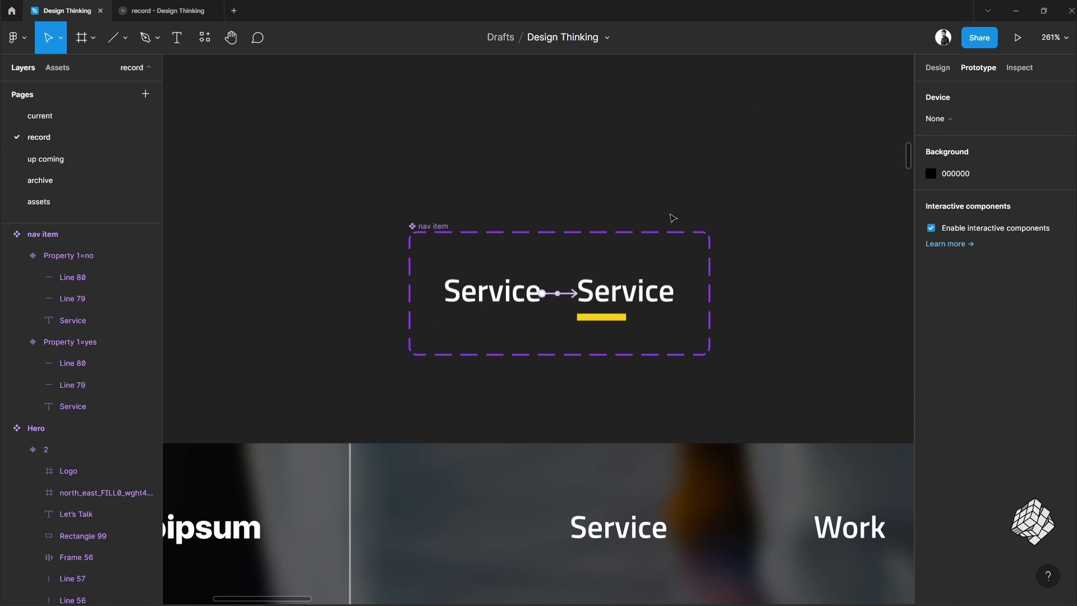
scroll(673, 218, down, 3)
drag(763, 291, 650, 321)
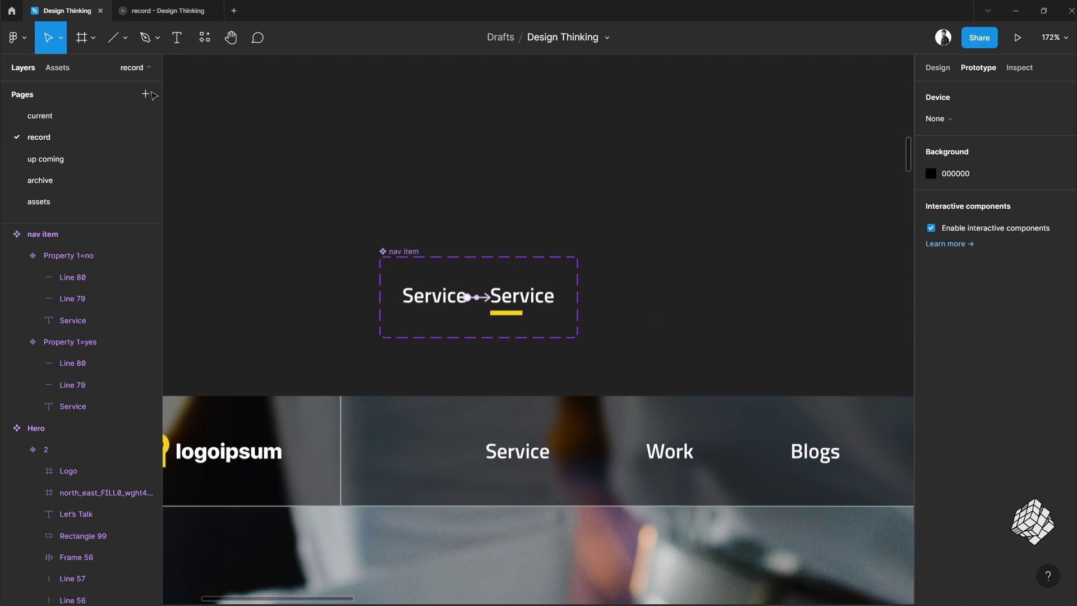
click(58, 67)
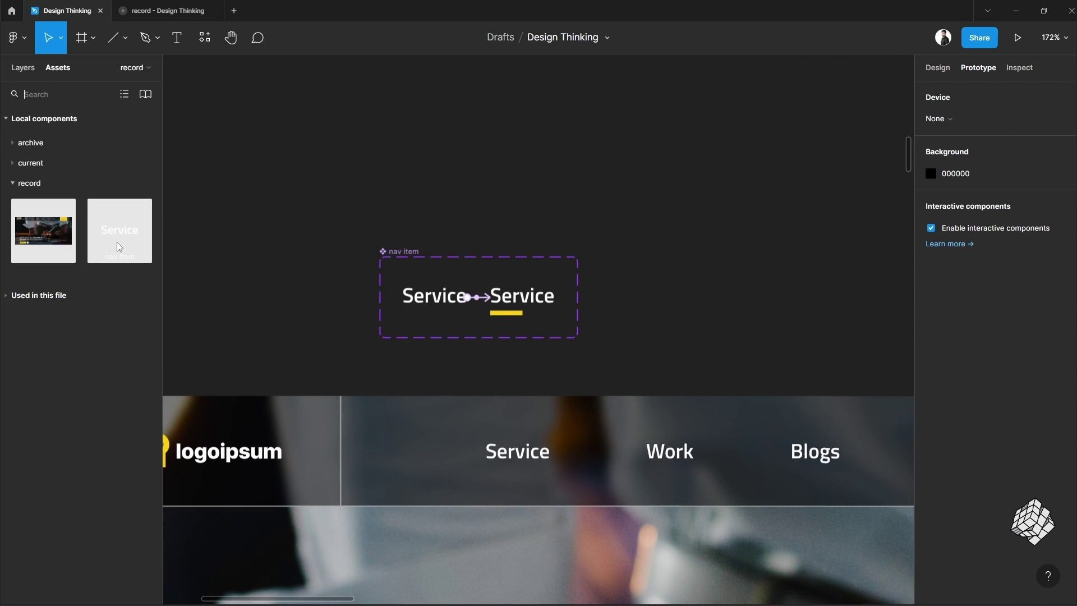
drag(149, 212, 641, 309)
key(ctrl+z)
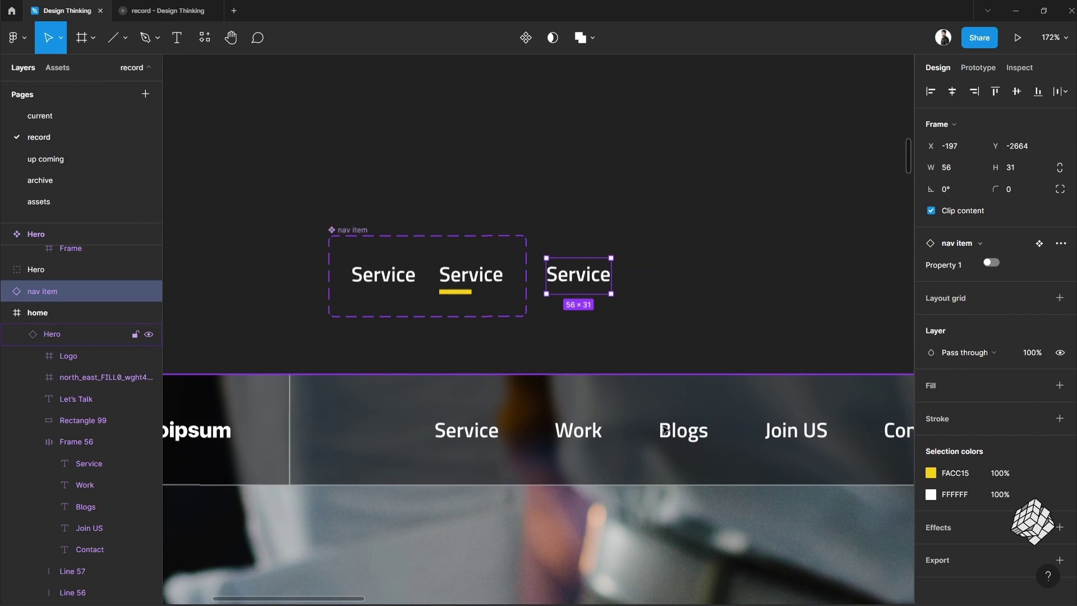
Move the nav item component set together with its instance above the Hero component set
scroll(344, 396, down, 10)
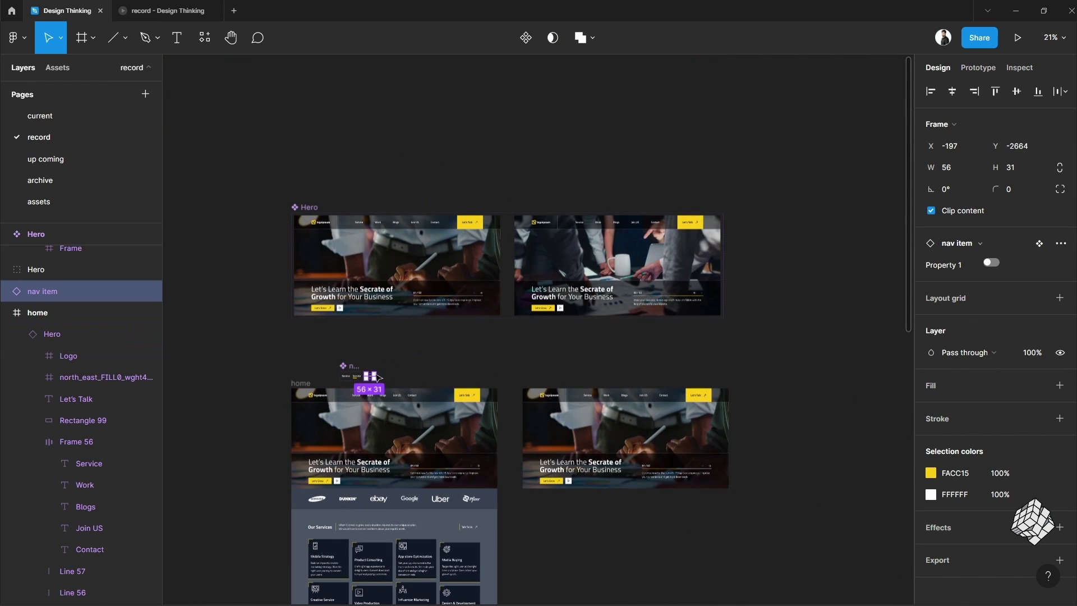
drag(316, 357, 411, 386)
drag(350, 373, 362, 195)
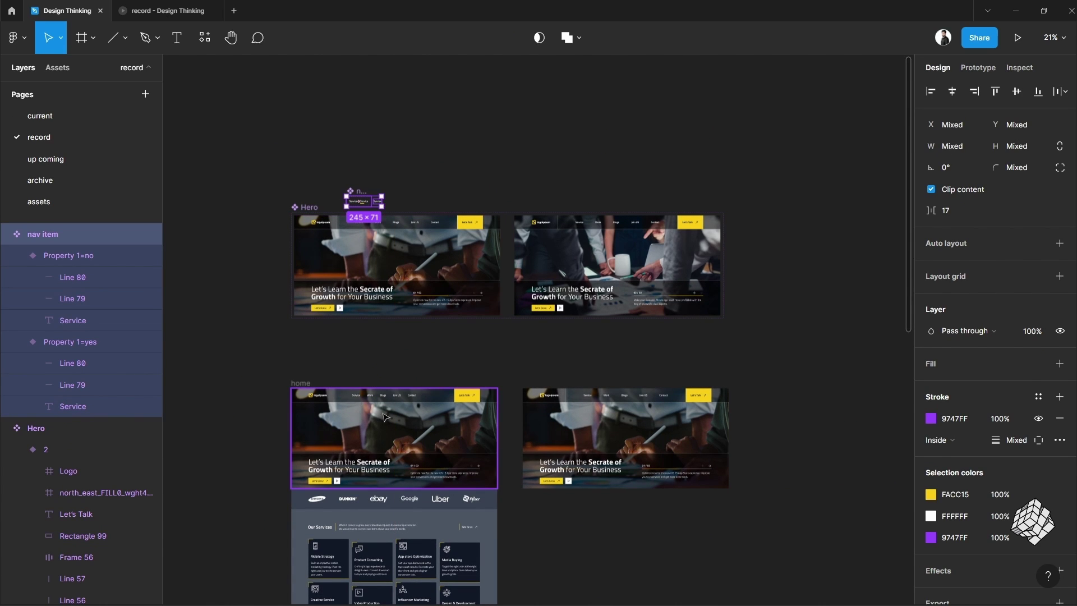
click(392, 419)
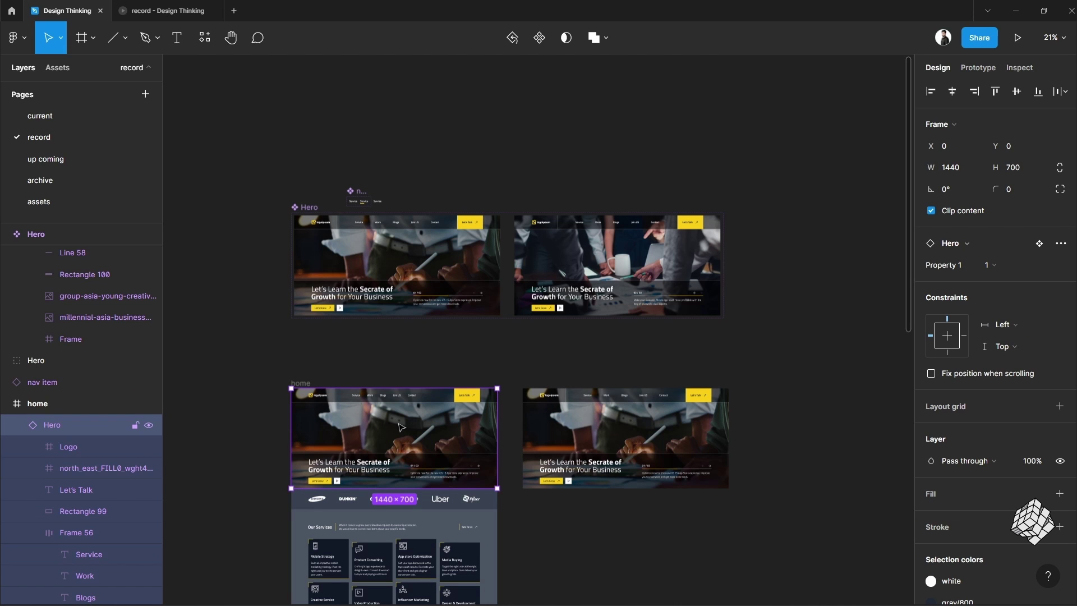
click(382, 263)
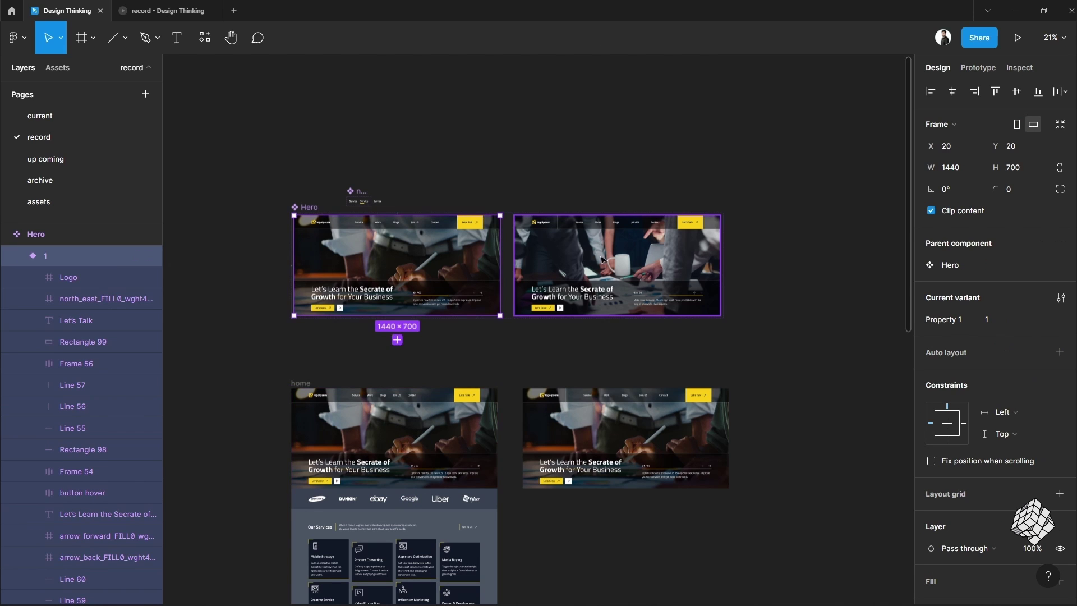
click(551, 256)
Copy the loose nav item instance and paste it over the Service text in Hero variant 1's navigation, replacing that text
ctrl+scroll(307, 183, up, 2)
ctrl+scroll(307, 183, up, 3)
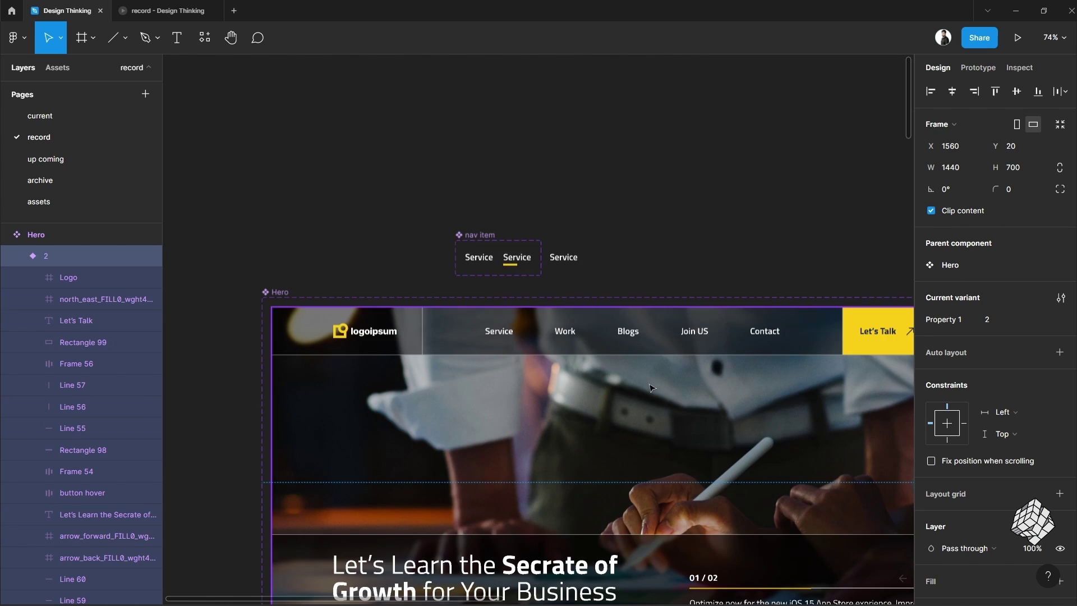
ctrl+scroll(566, 337, up, 4)
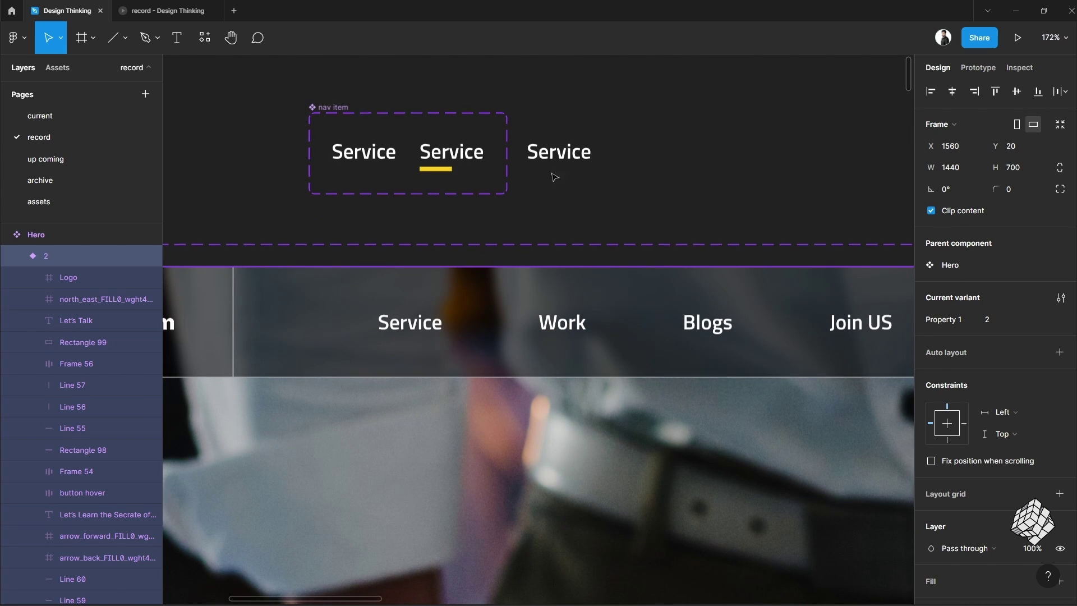
right_click(564, 147)
click(584, 155)
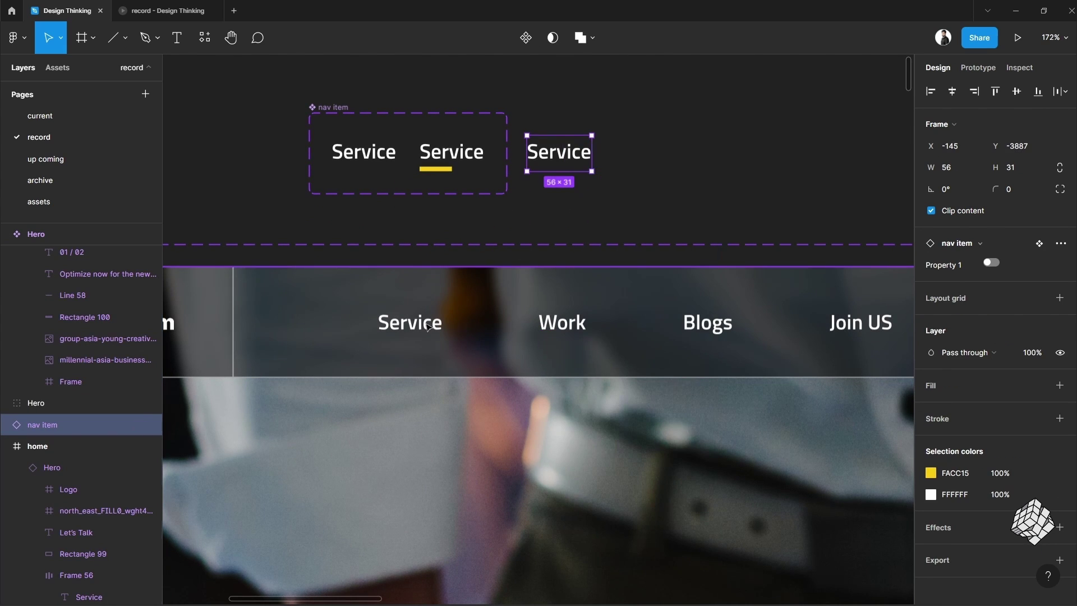
double_click(426, 326)
click(426, 326)
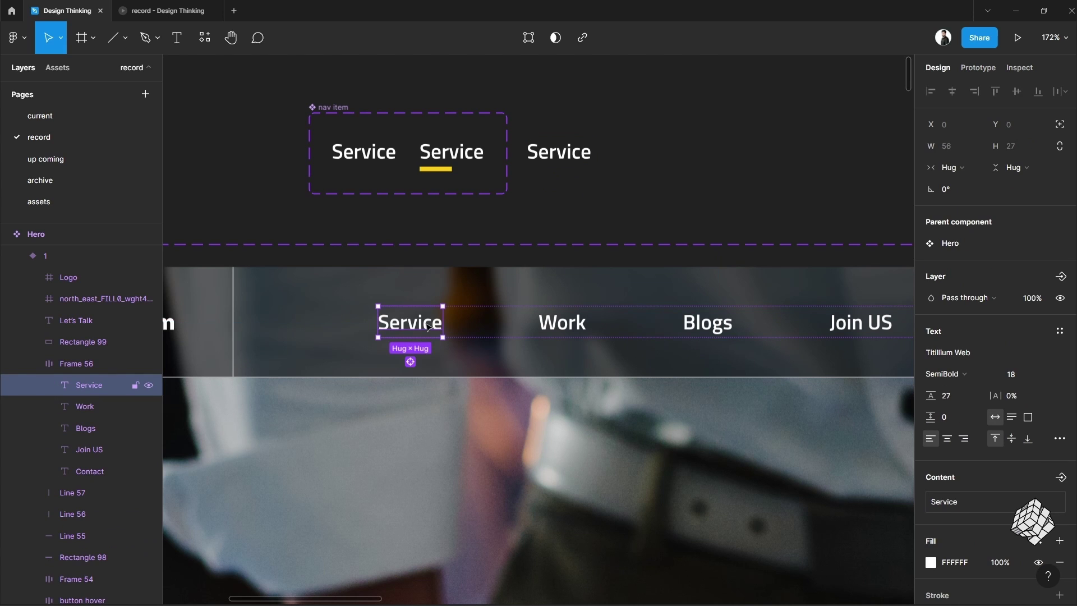
right_click(426, 325)
click(472, 255)
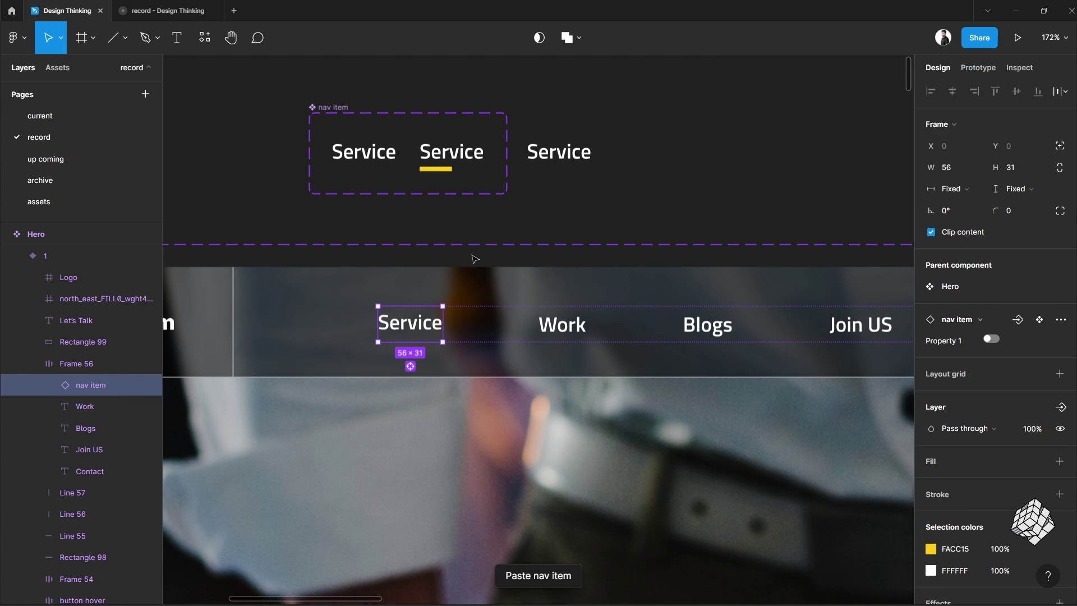
Replace the Work text in Hero variant 1's navigation with the copied nav item and relabel it "Work"
click(571, 325)
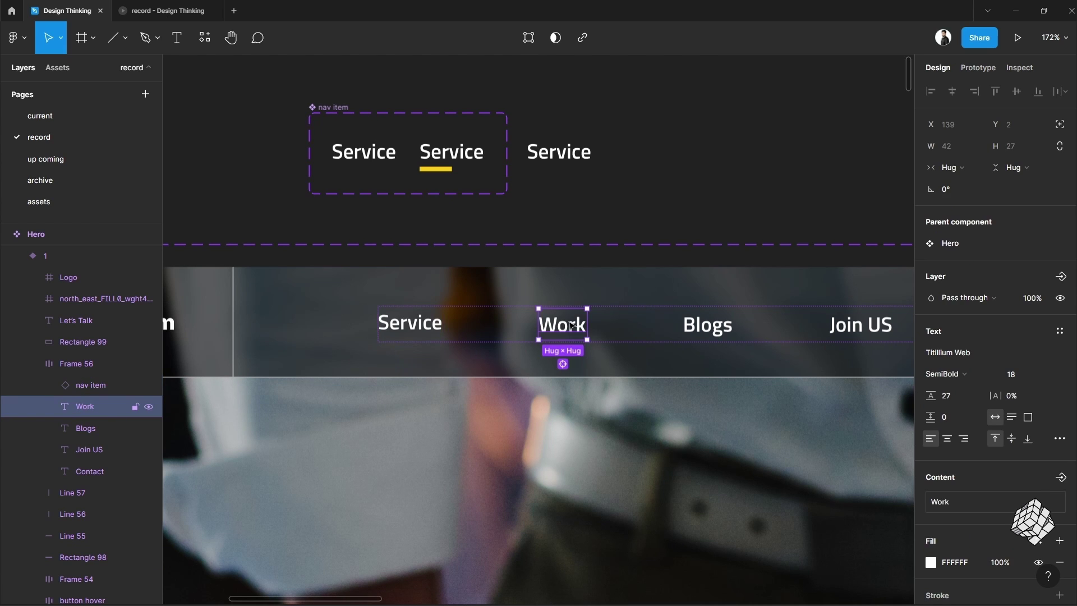
right_click(571, 326)
click(619, 256)
double_click(581, 330)
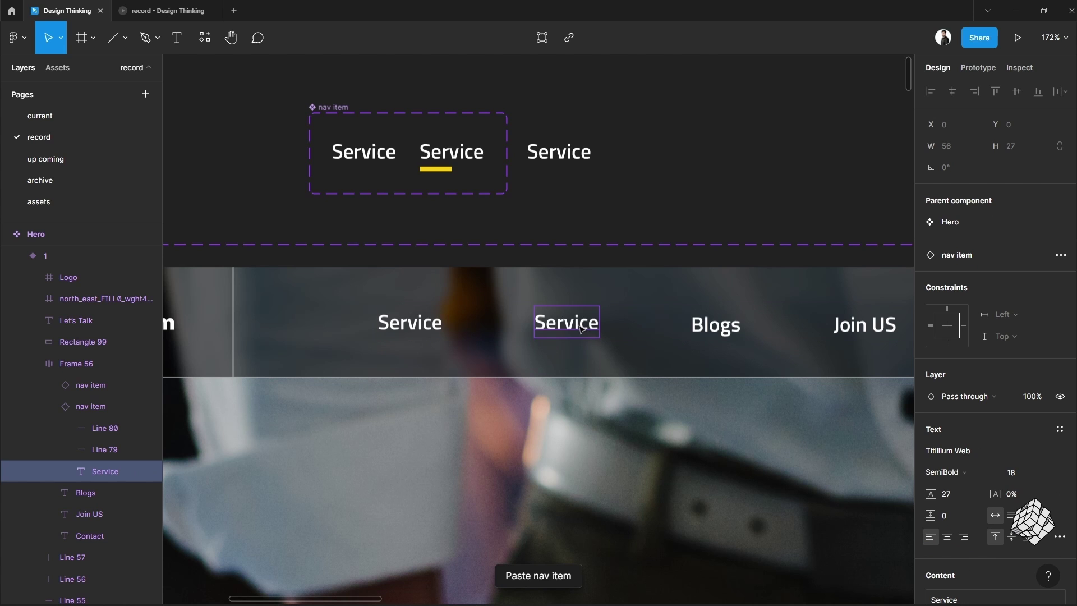
double_click(581, 330)
text(Work)
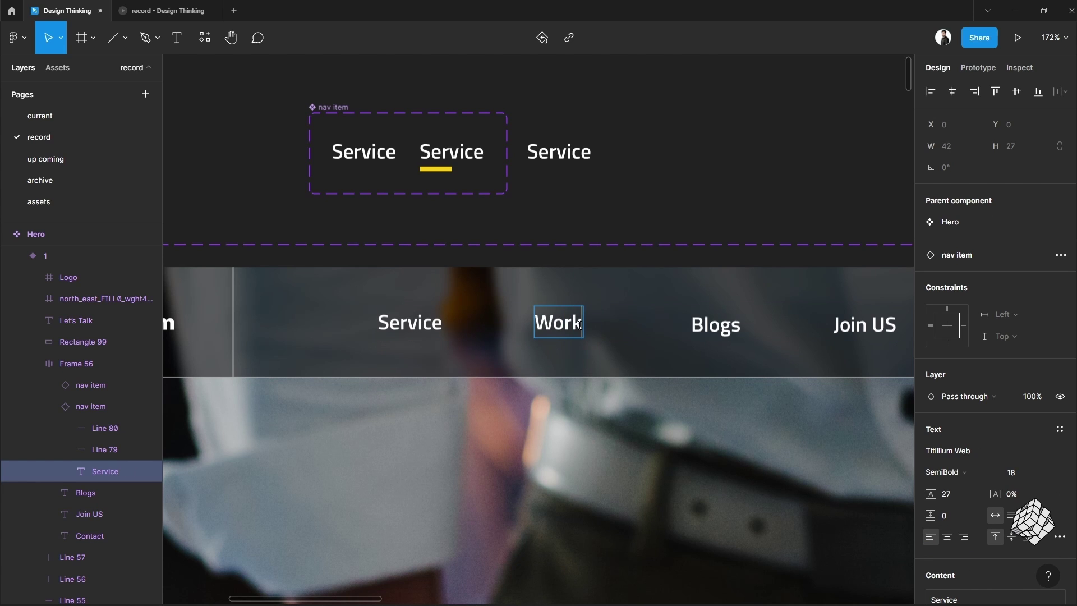
scroll(580, 326, right, 4)
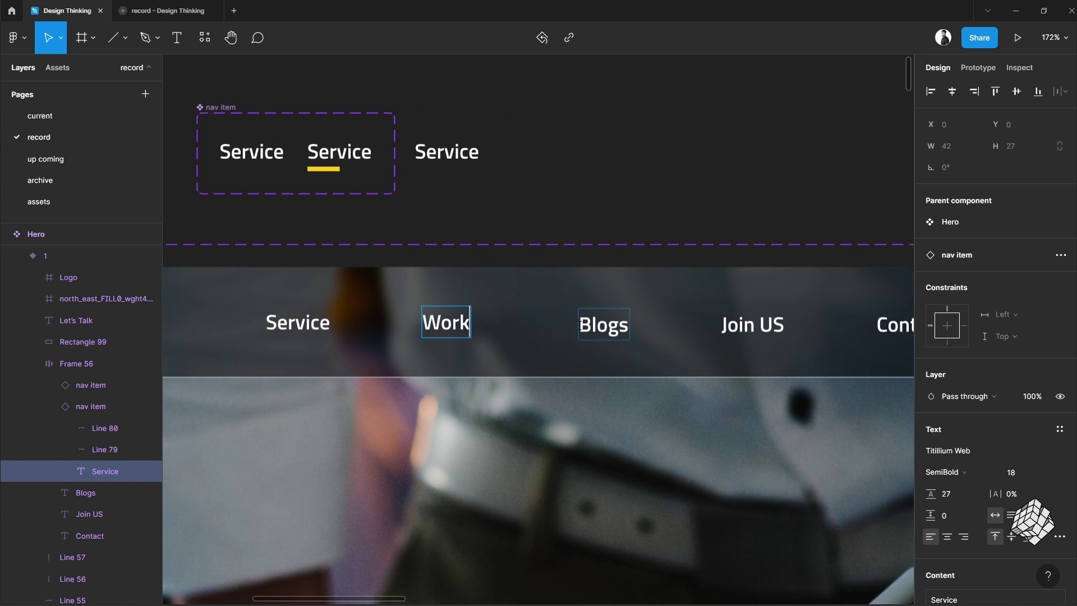
key(Escape)
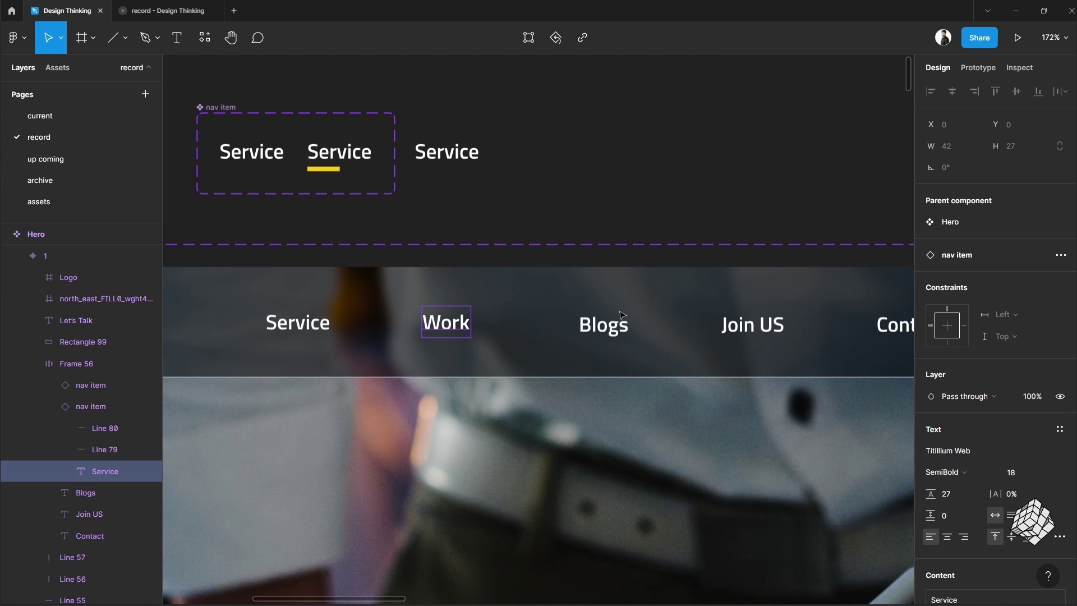
Replace the Blogs text in the same navigation with the copied nav item and relabel it "Blogs"
right_click(612, 334)
click(676, 254)
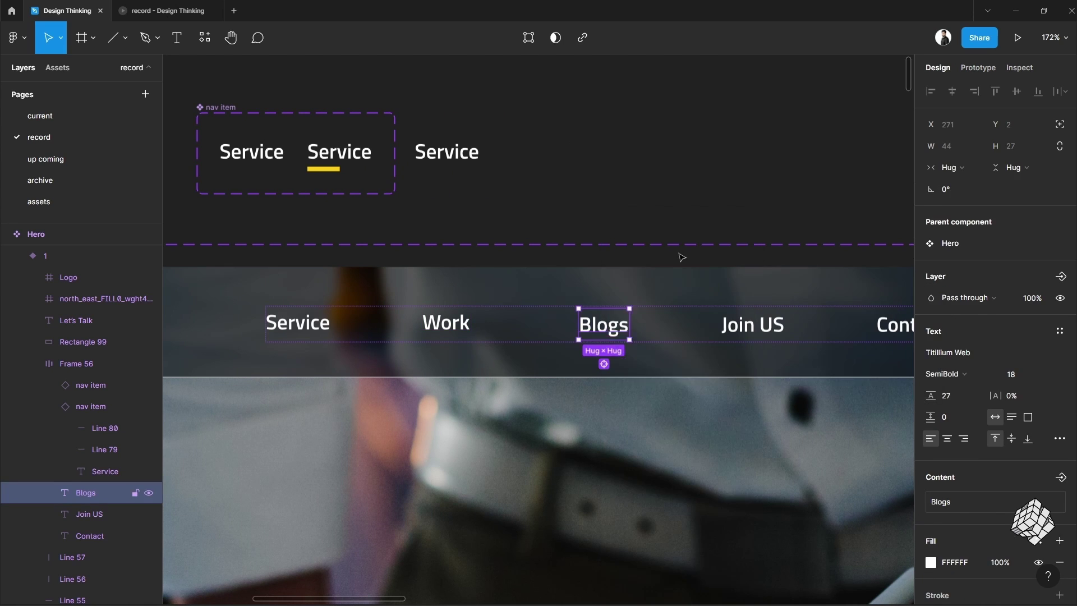
double_click(611, 324)
text(Blogs)
Replace the Join US text in the navigation with the copied nav item and relabel it "Join Us"
scroll(656, 339, right, 5)
right_click(574, 325)
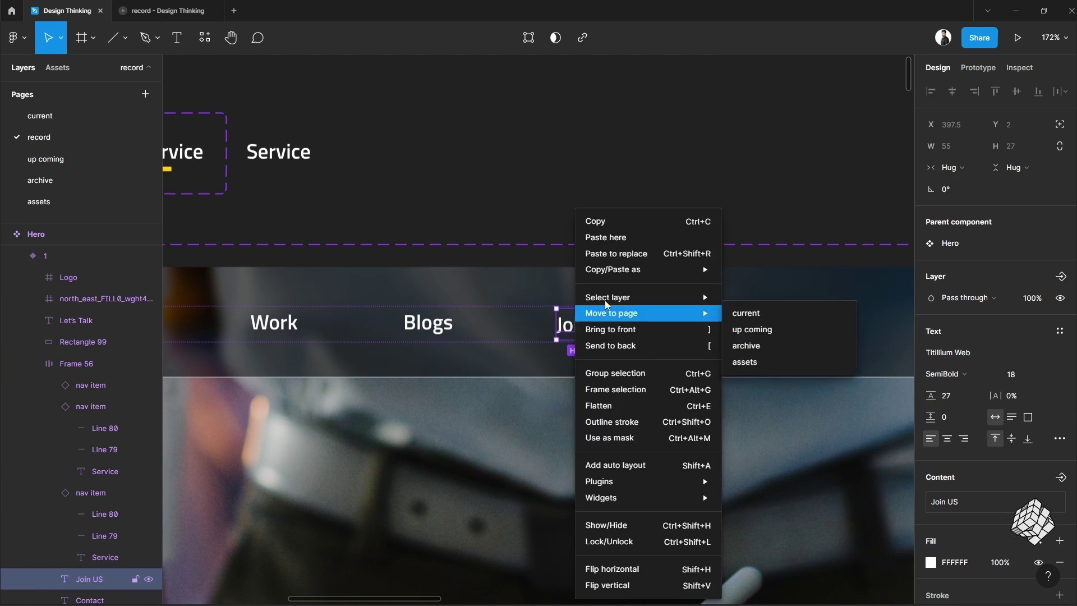
click(603, 250)
double_click(589, 325)
text(Join Us)
Replace the Contact text in the navigation with the copied nav item and relabel it "Contact"
scroll(594, 331, right, 4)
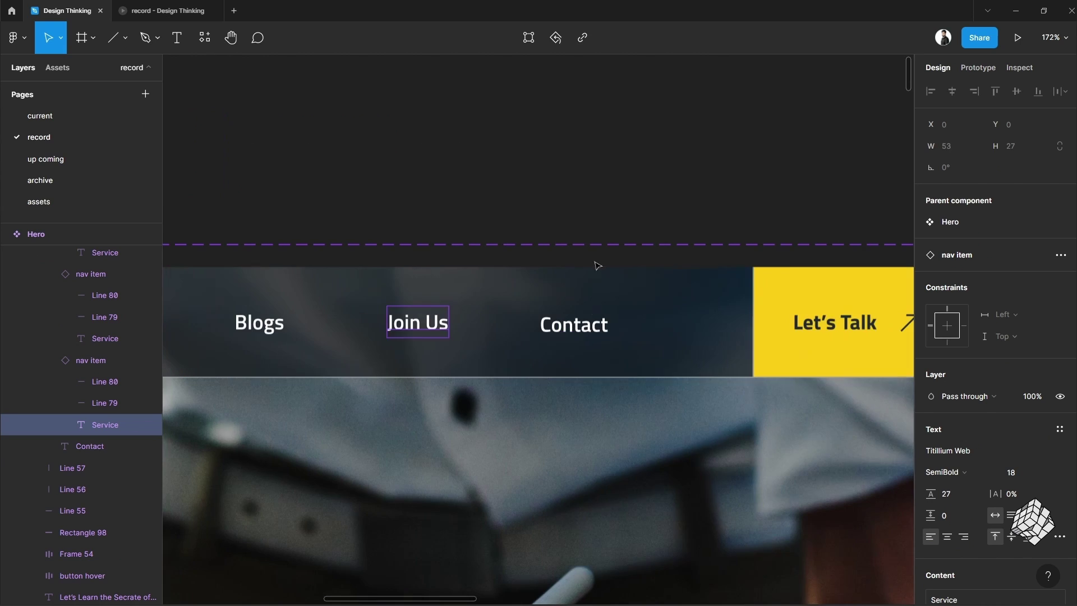
right_click(576, 332)
click(602, 250)
double_click(578, 325)
double_click(577, 326)
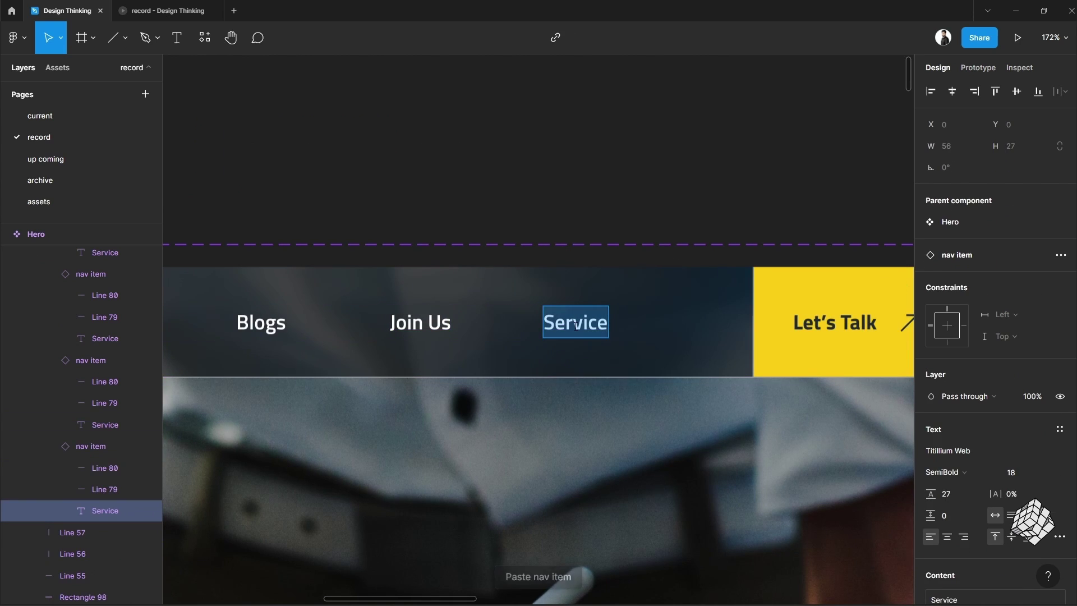
text(Cont)
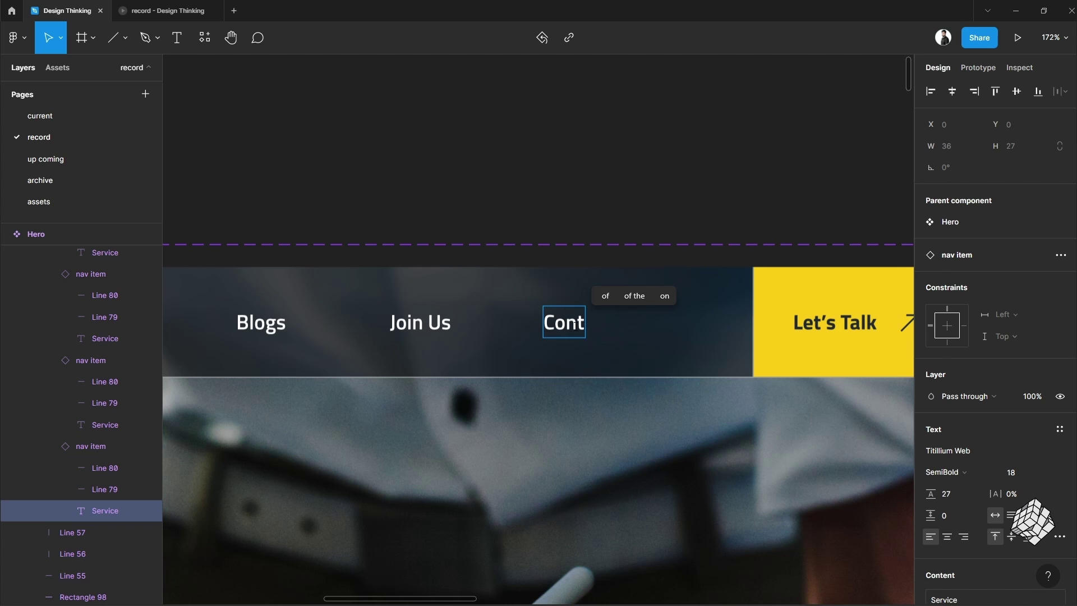
text(act)
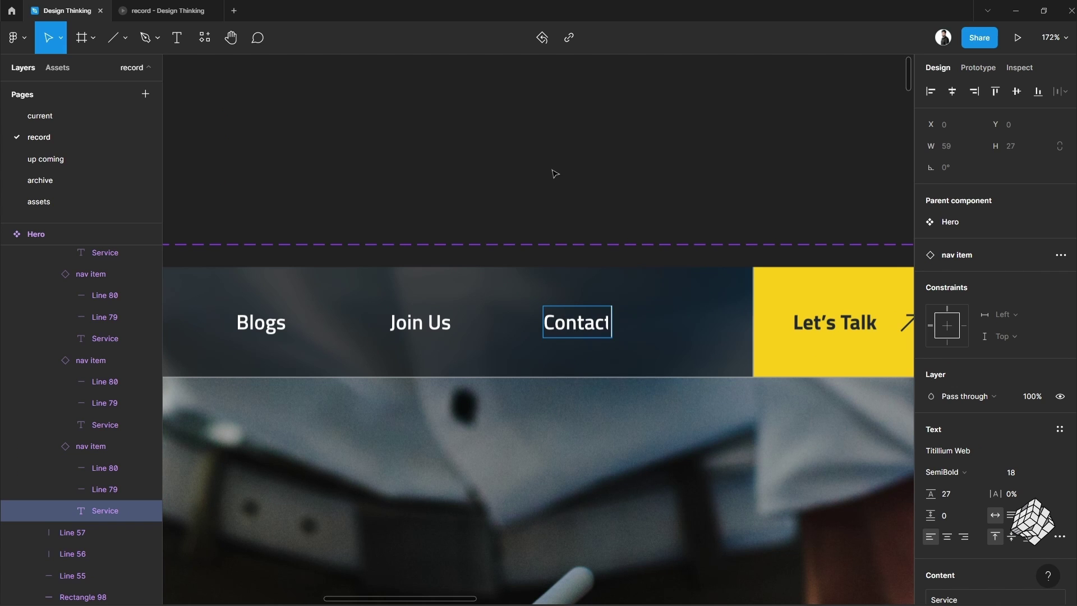
key(Escape)
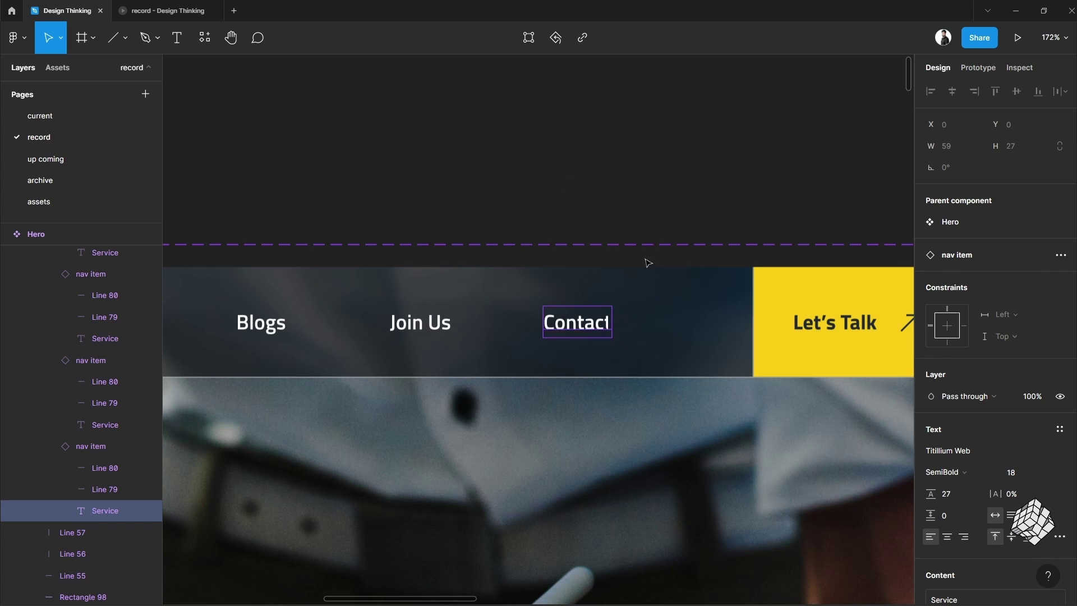
Widen the nav item component's yes variant to 63 by extending its right edge
scroll(648, 262, left, 5)
click(363, 161)
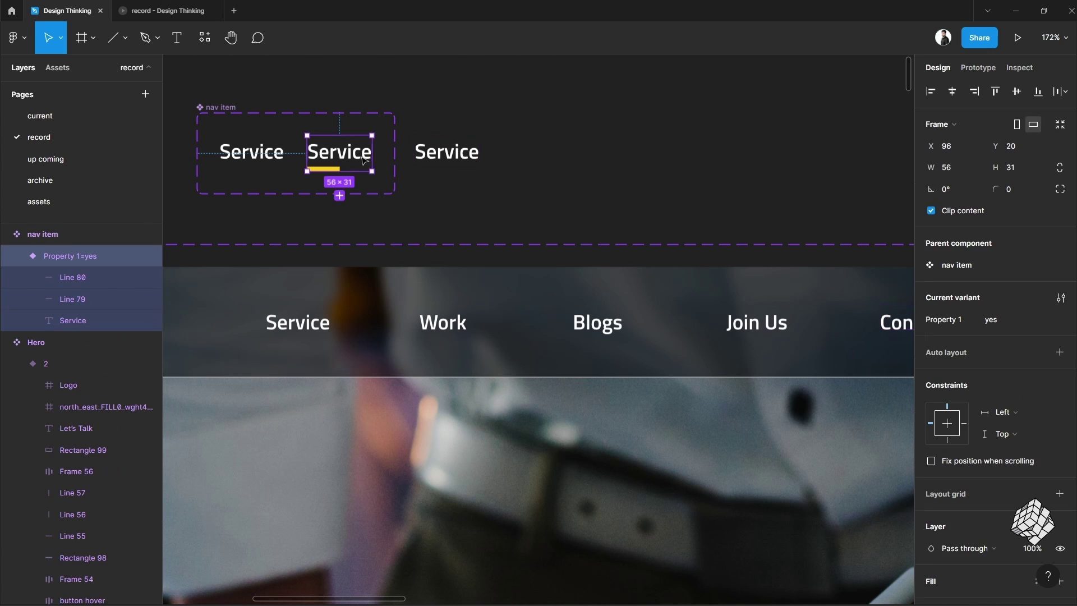
drag(372, 152, 380, 153)
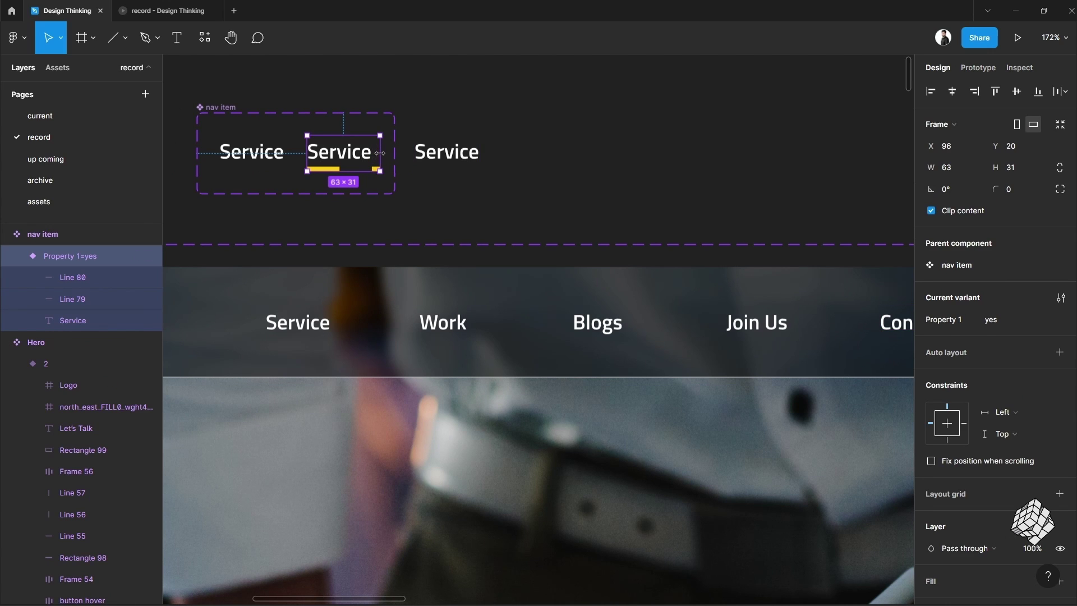
Shift Line 80 in the yes variant right to X 63 so it starts at the frame's right edge
ctrl+scroll(283, 148, up, 5)
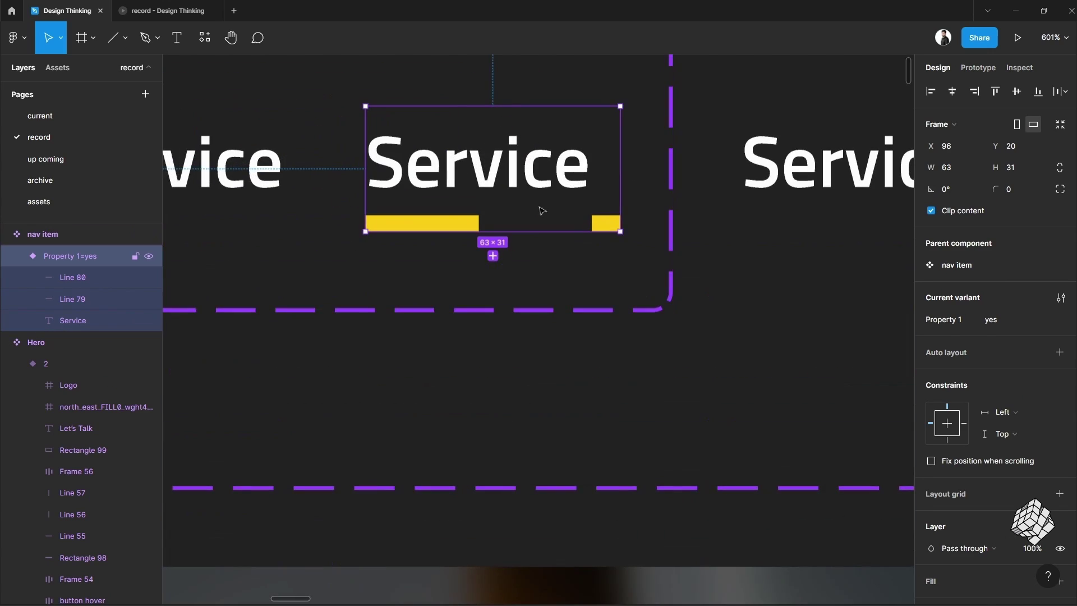
click(601, 227)
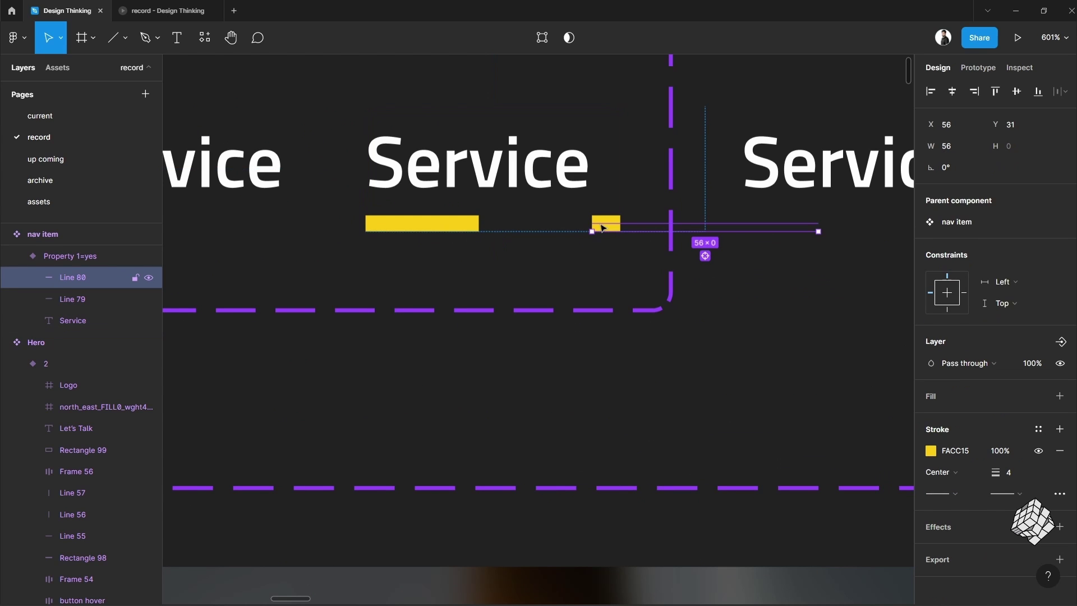
key(Right)
key(Right)
key(Right)
key(Right)
key(Right)
key(Right)
key(Right)
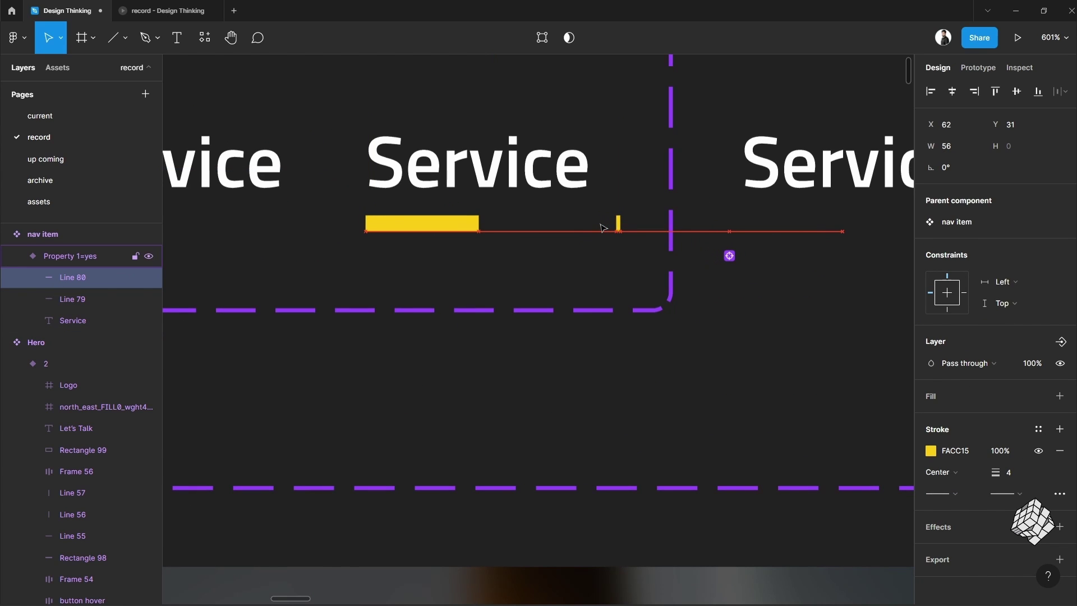
click(967, 150)
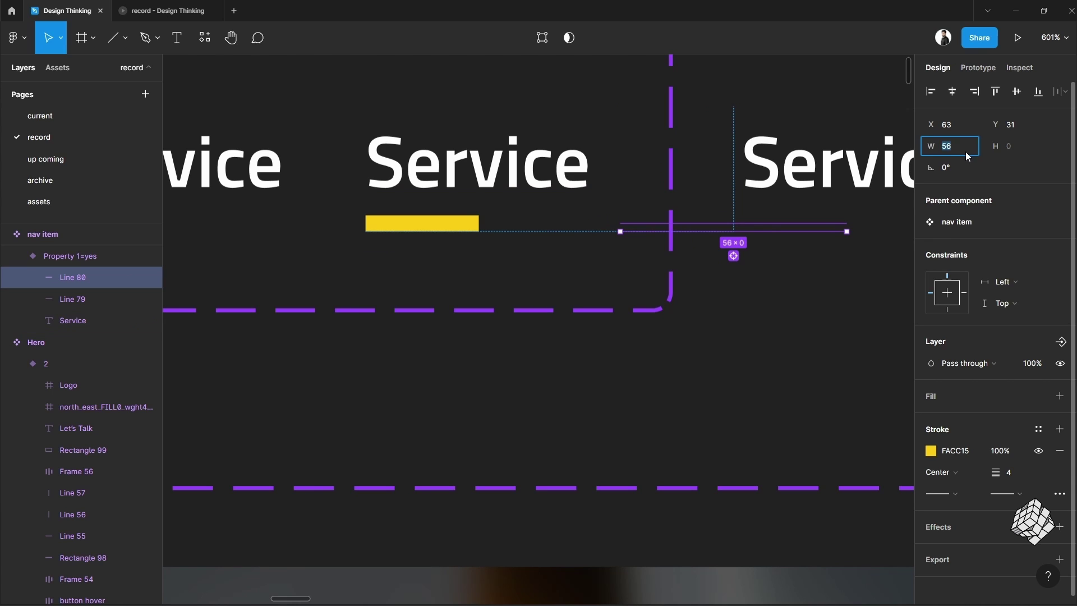
click(244, 157)
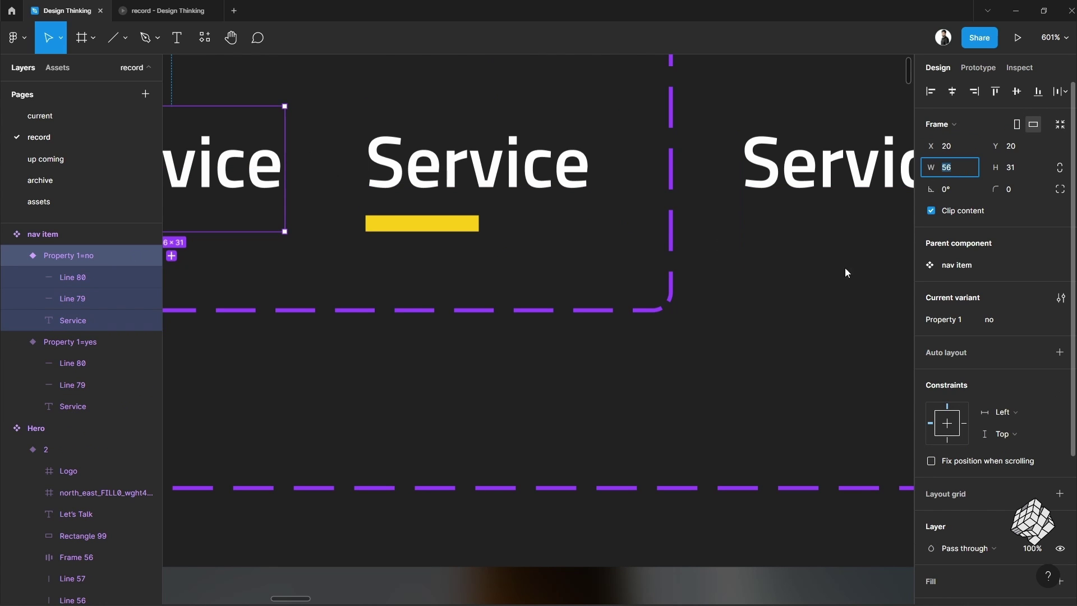
click(823, 283)
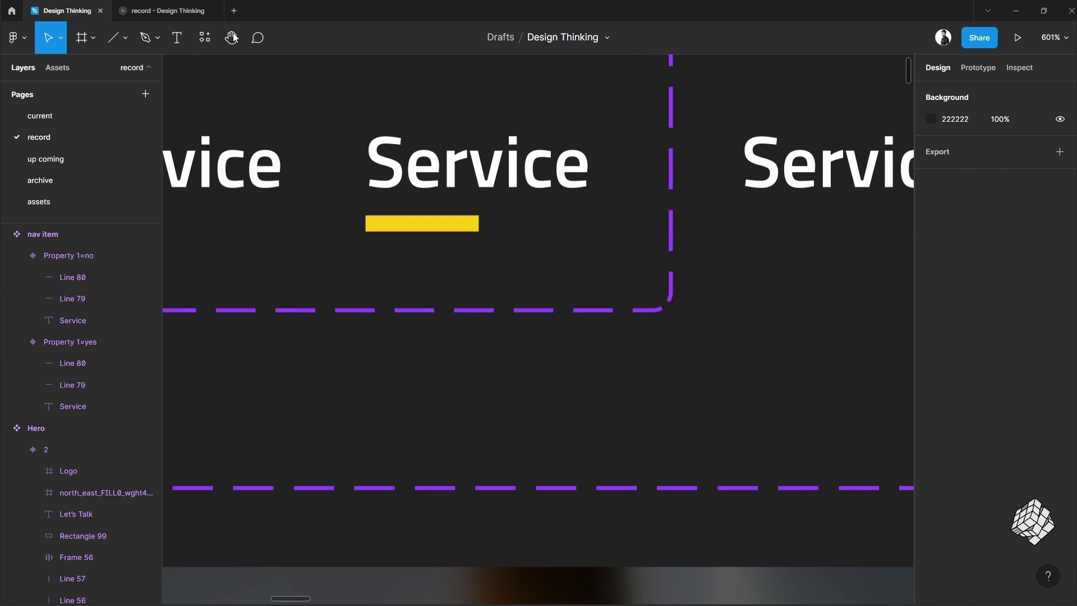
Check the navigation items' hover underline in the prototype preview, and return to the design file
click(167, 10)
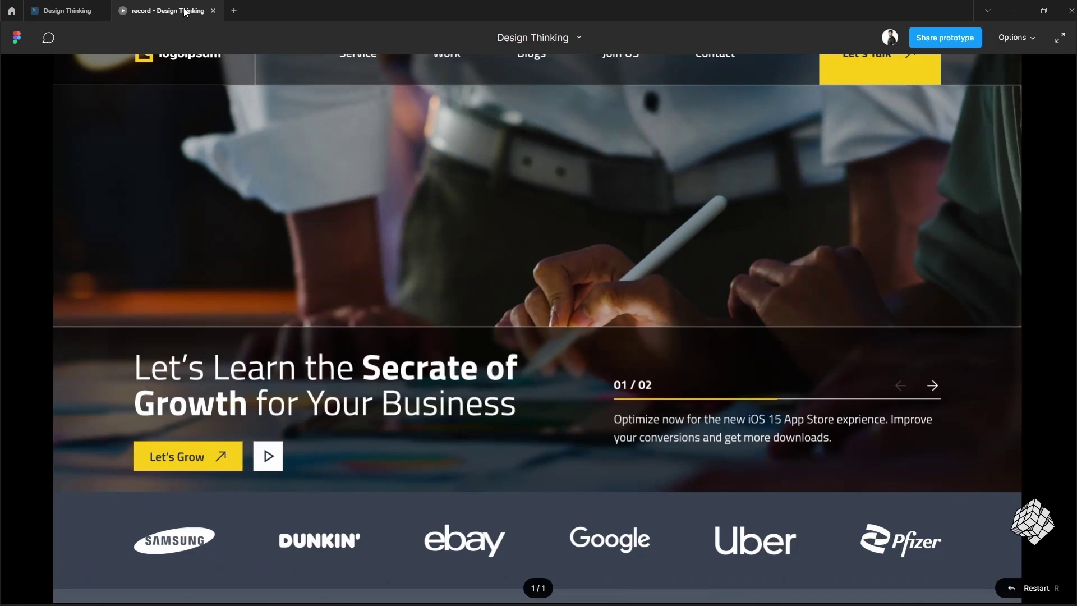
click(233, 136)
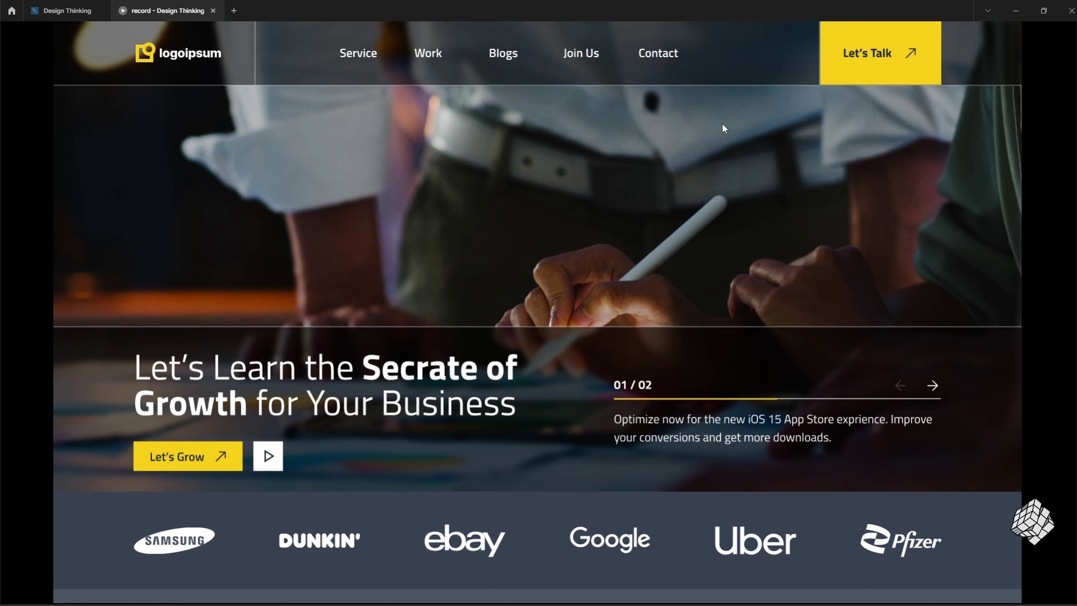
key(ctrl+Tab)
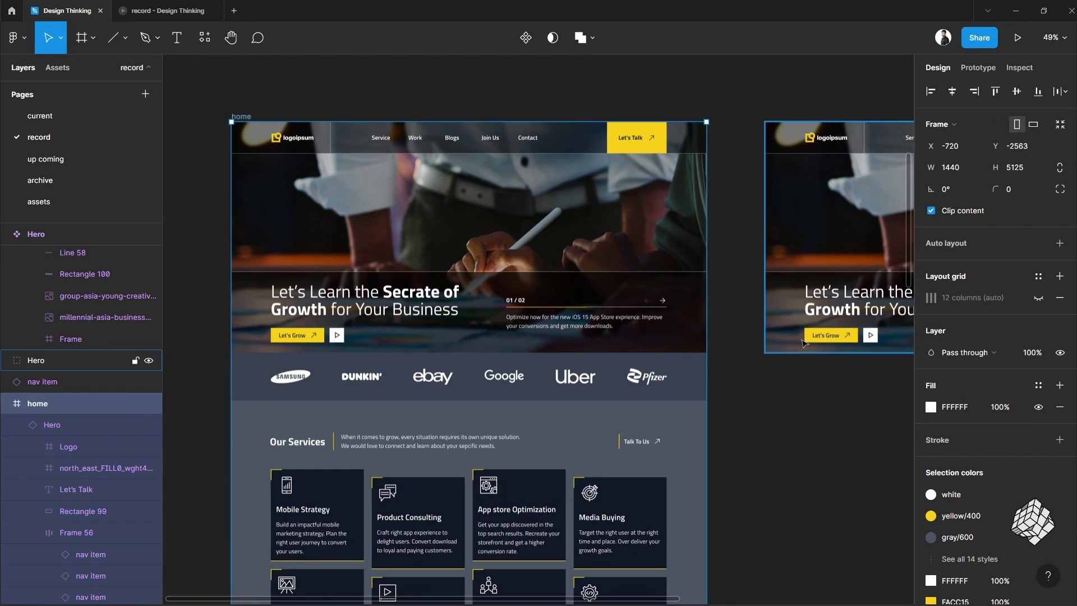
Link the home frame's Service nav item to the Our Services section's background rectangle with an on-click Scroll to interaction
click(984, 68)
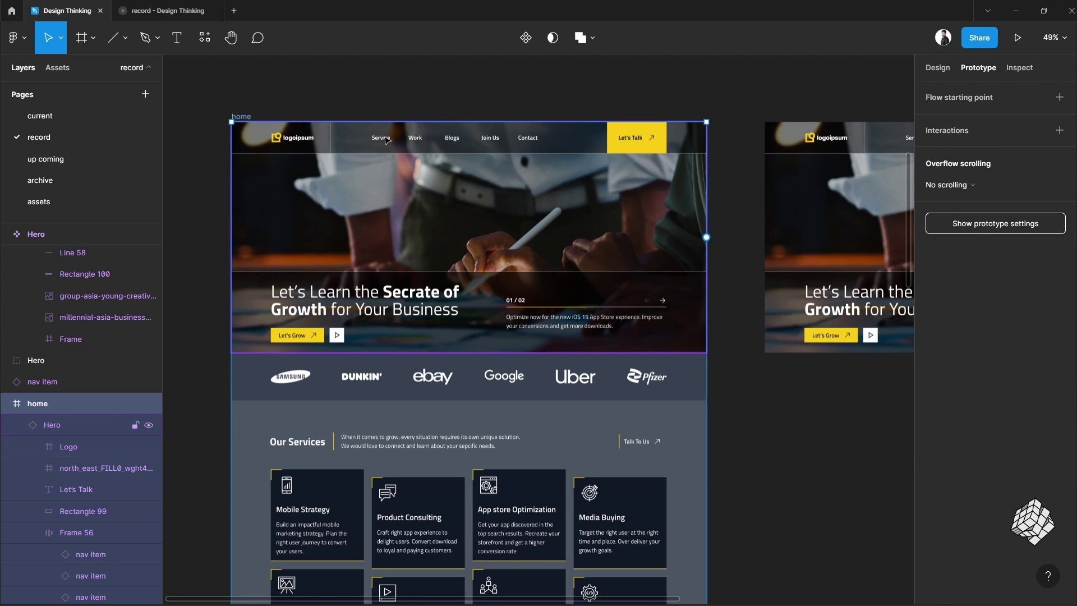
scroll(411, 253, down, 5)
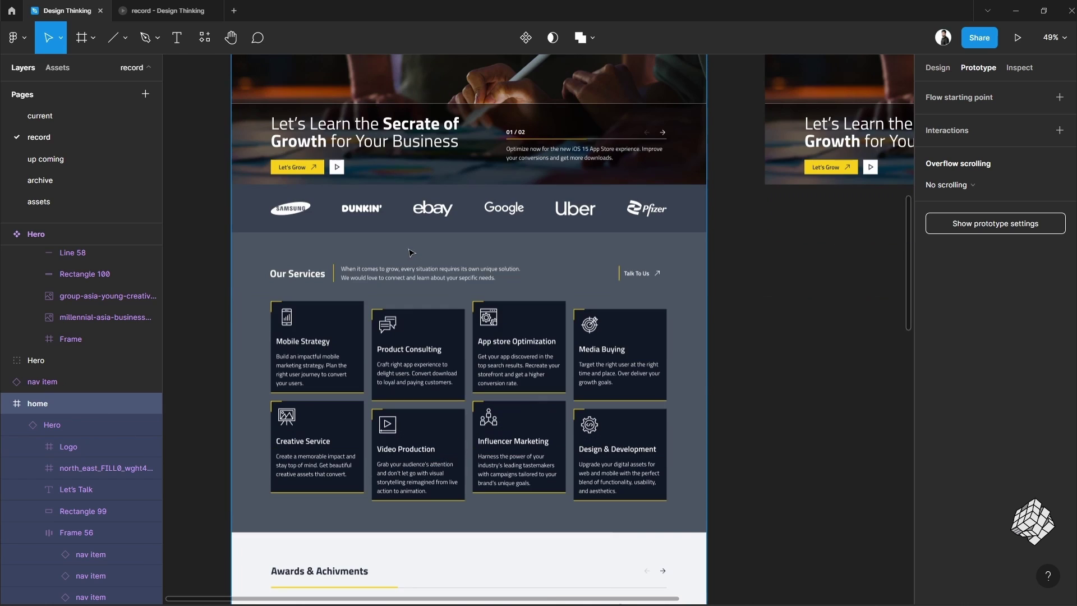
scroll(396, 384, up, 3)
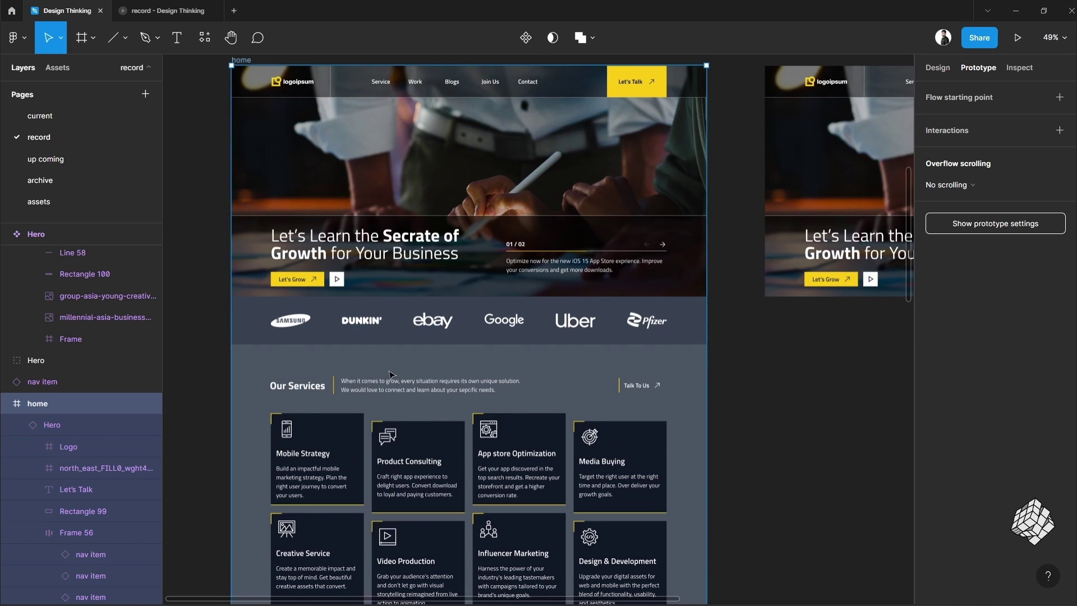
double_click(383, 84)
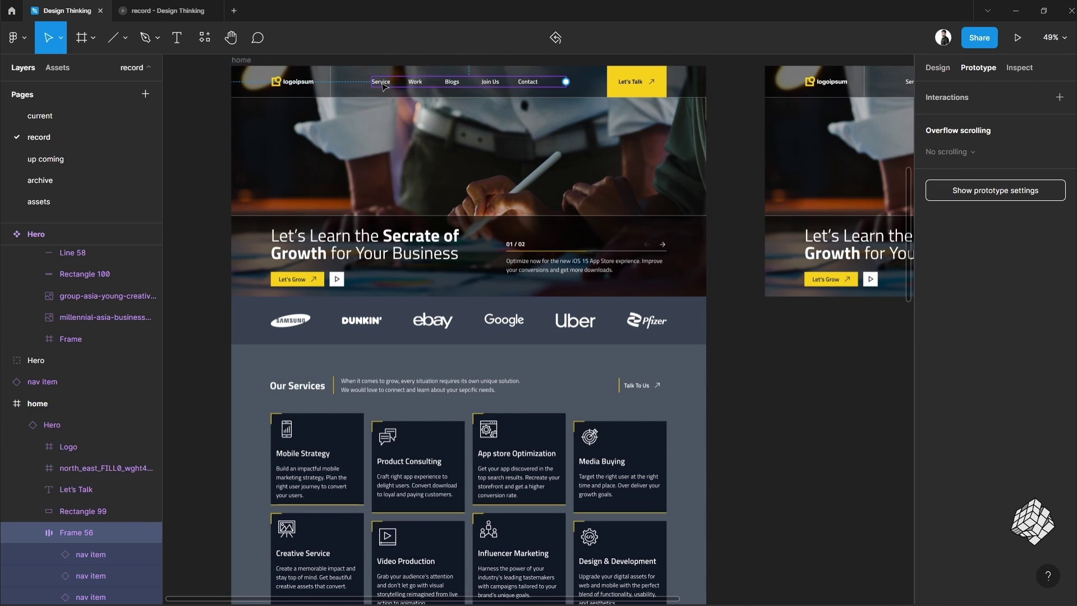
click(384, 84)
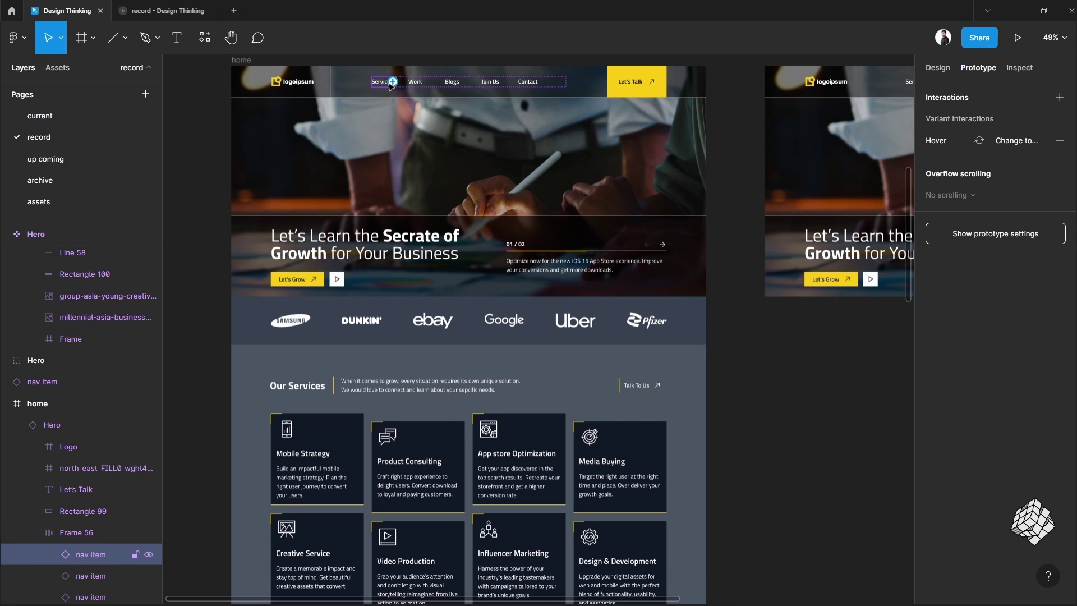
drag(393, 82, 299, 360)
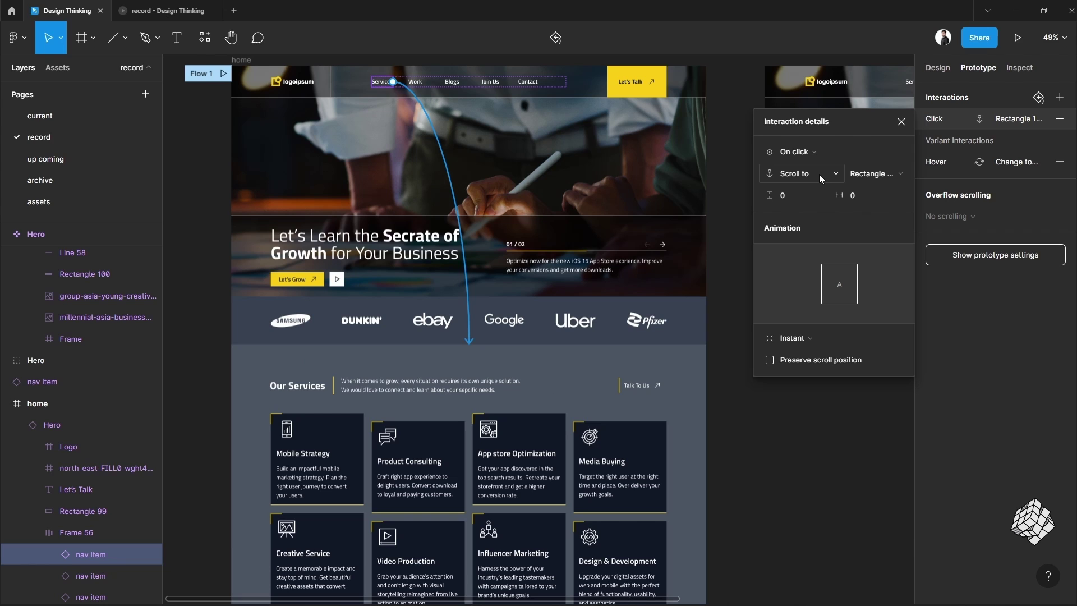
Set the Service scroll interaction's animation to Animate with a duration of 600 ms
click(818, 340)
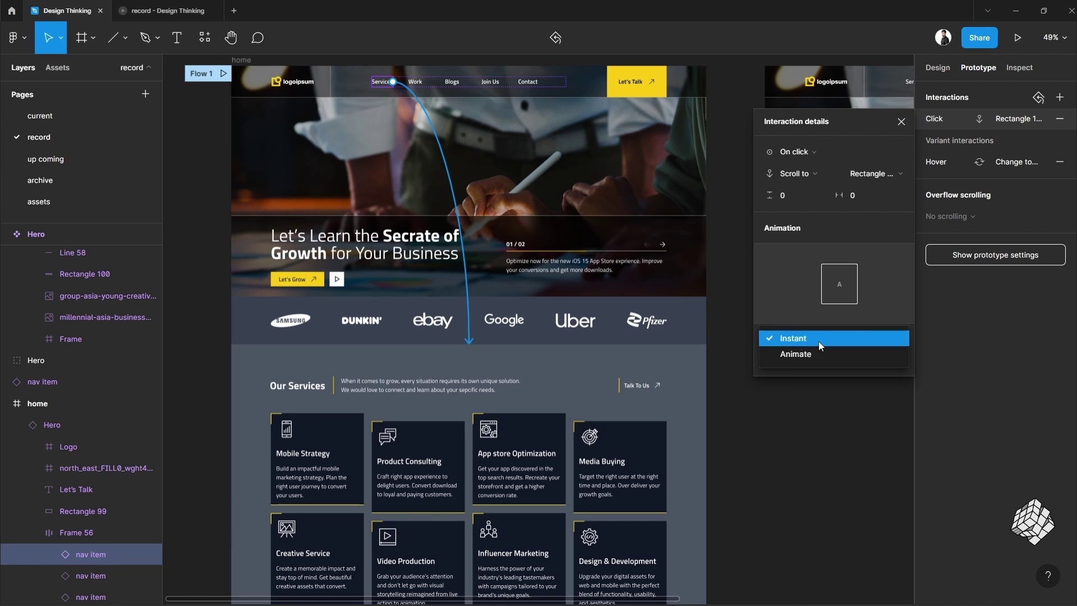
click(817, 351)
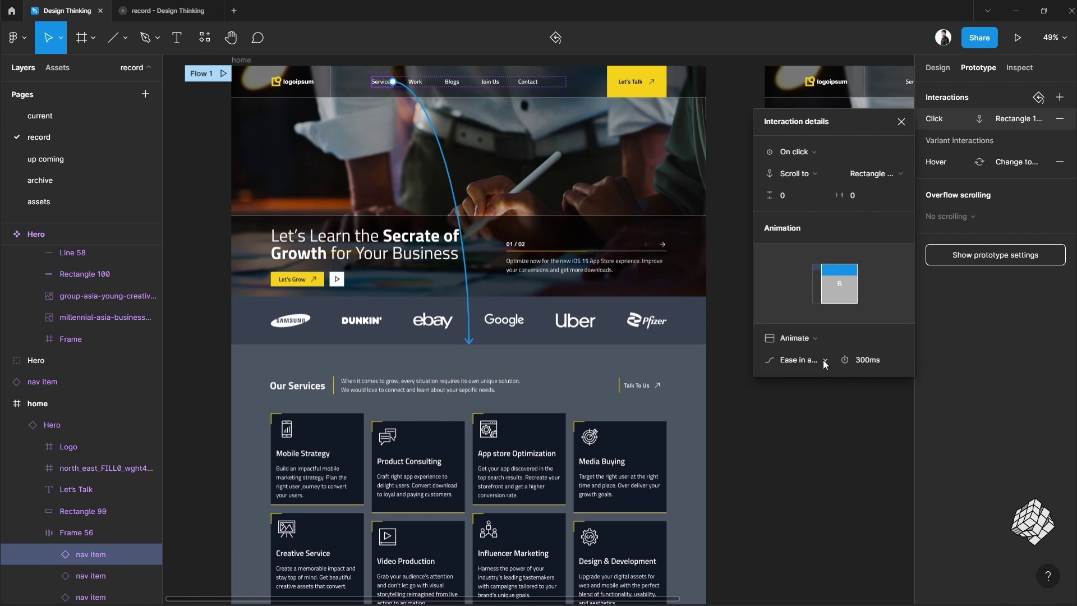
click(822, 359)
click(849, 362)
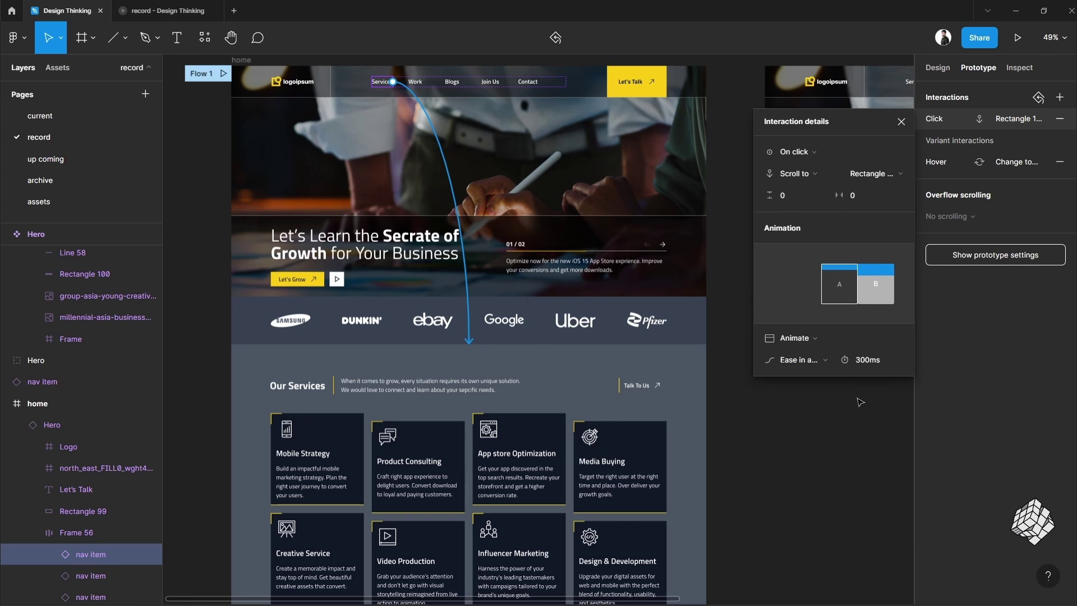
click(861, 365)
key(BackSpace)
text(6)
key(Return)
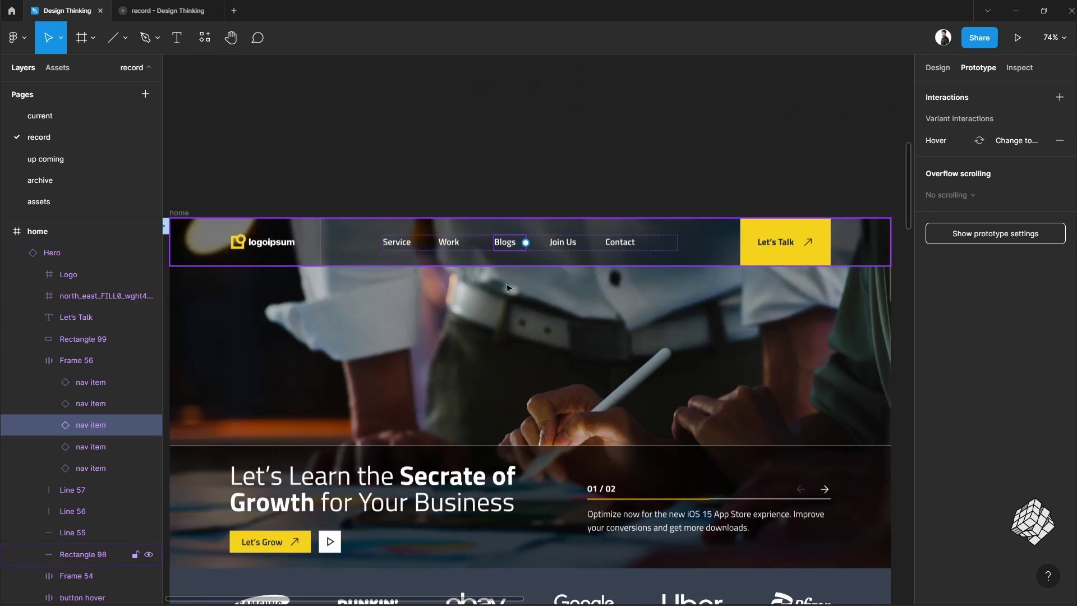
Link the Blogs nav item to the Case Study & Blogs heading with an on-click Scroll to interaction and close its details
scroll(506, 283, down, 2)
scroll(506, 284, down, 1)
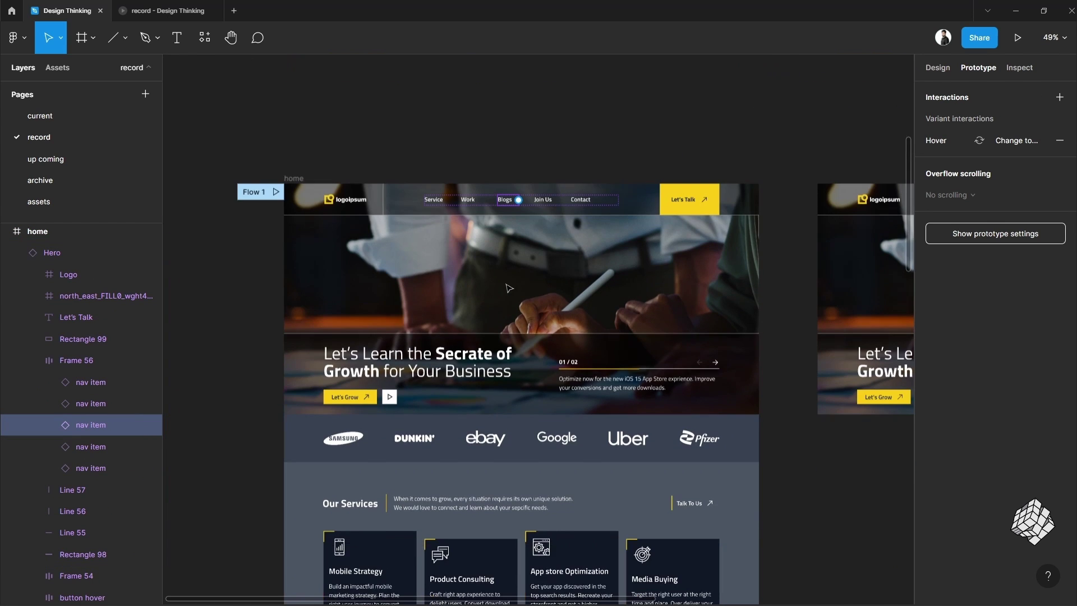
scroll(509, 288, down, 2)
scroll(518, 221, down, 3)
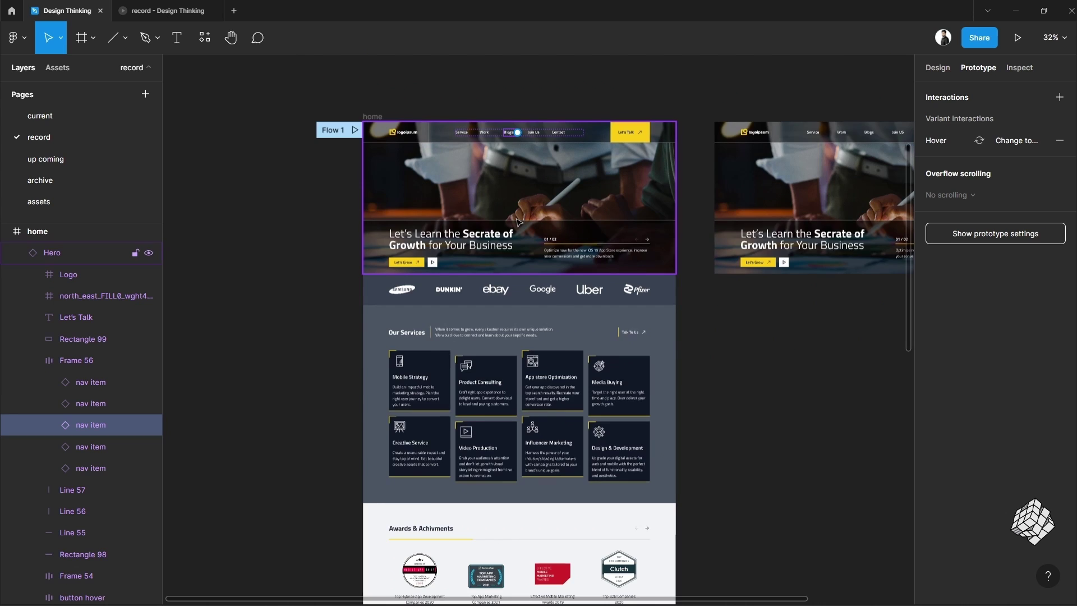
scroll(518, 222, down, 2)
drag(516, 161, 441, 571)
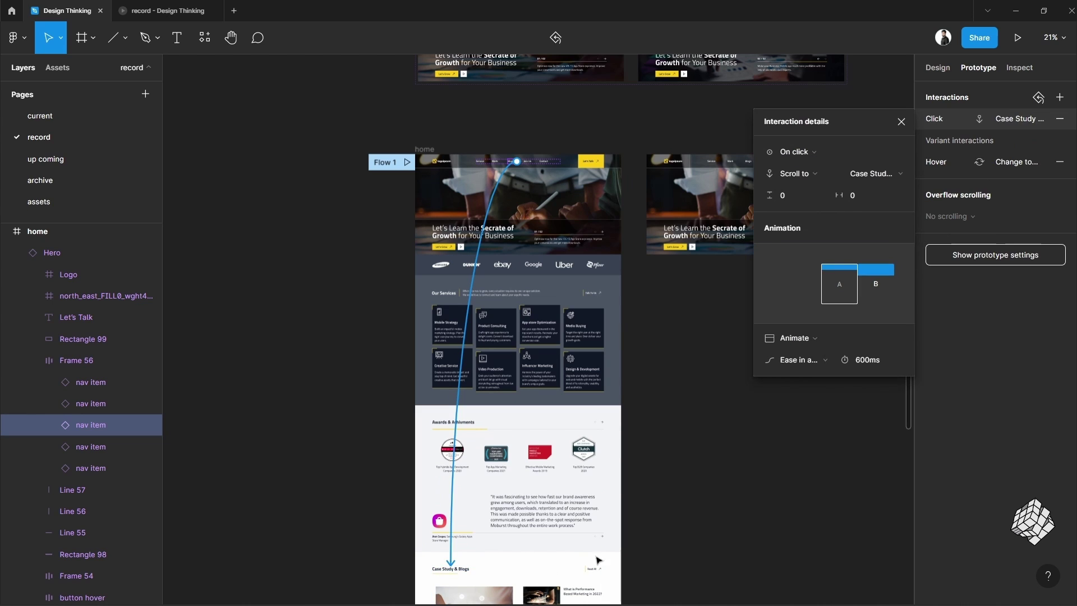
click(901, 121)
click(761, 375)
Test the Service and Blogs scroll links in the prototype preview
scroll(441, 142, up, 5)
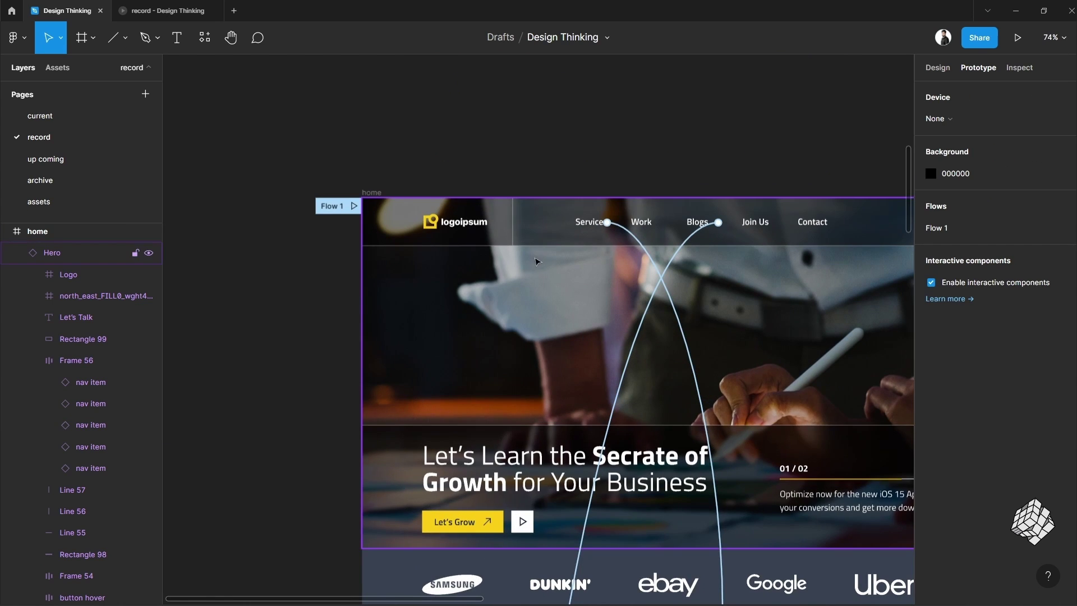
scroll(536, 260, right, 2)
click(167, 11)
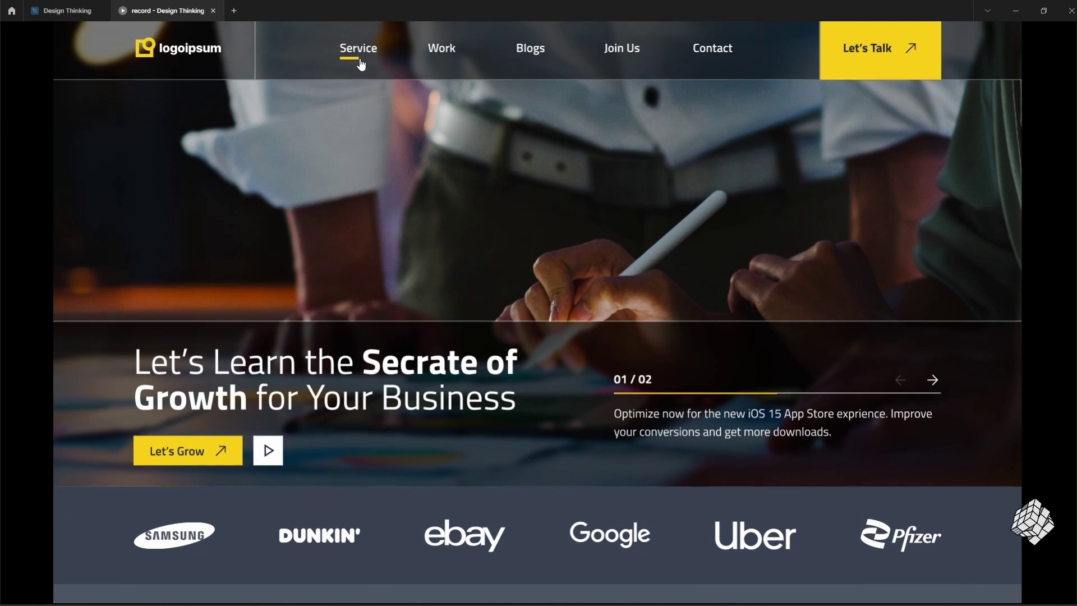
click(360, 63)
scroll(929, 156, up, 8)
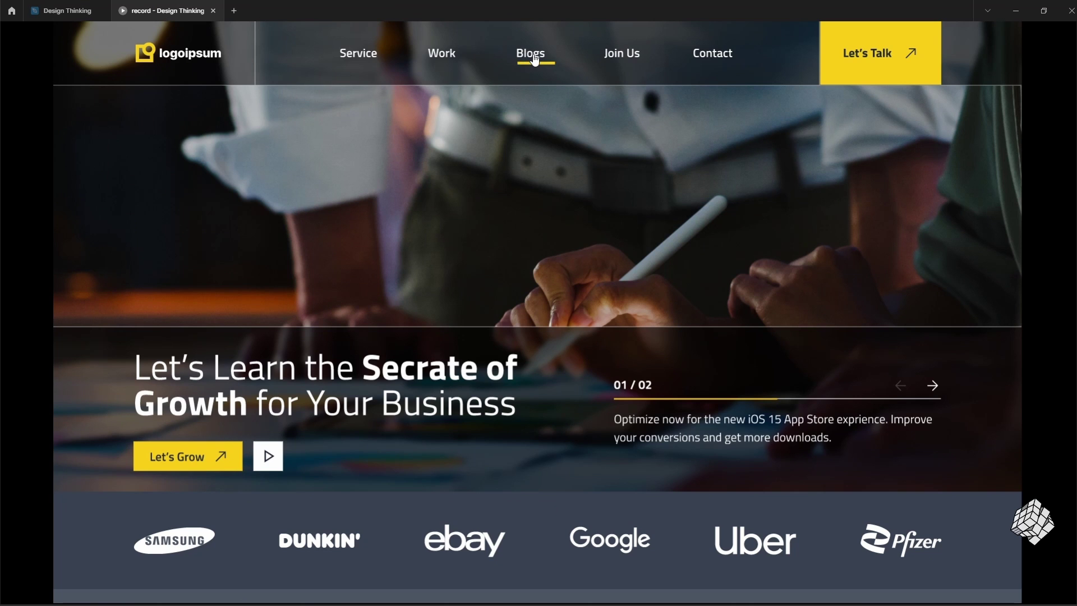
click(534, 61)
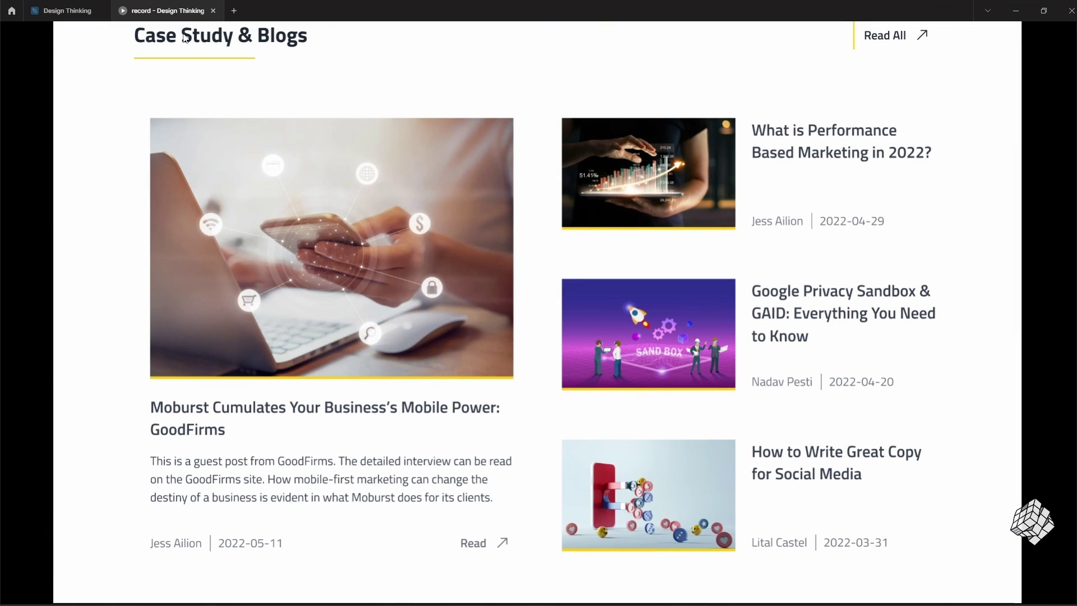
scroll(974, 310, up, 15)
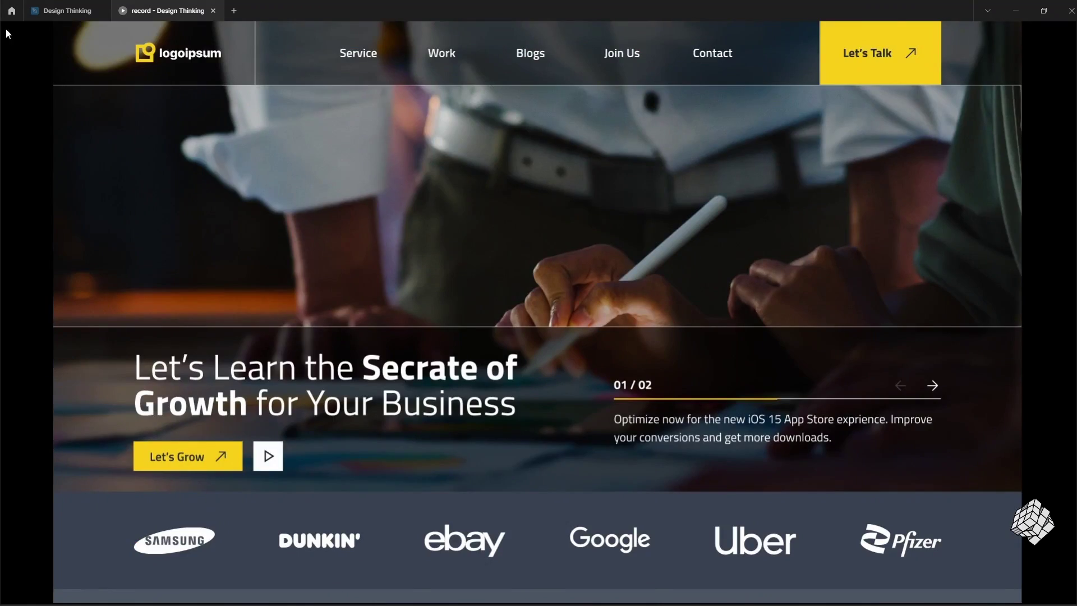
Set the vertical offset of the Blogs scroll interaction to -24 in the design file
click(66, 10)
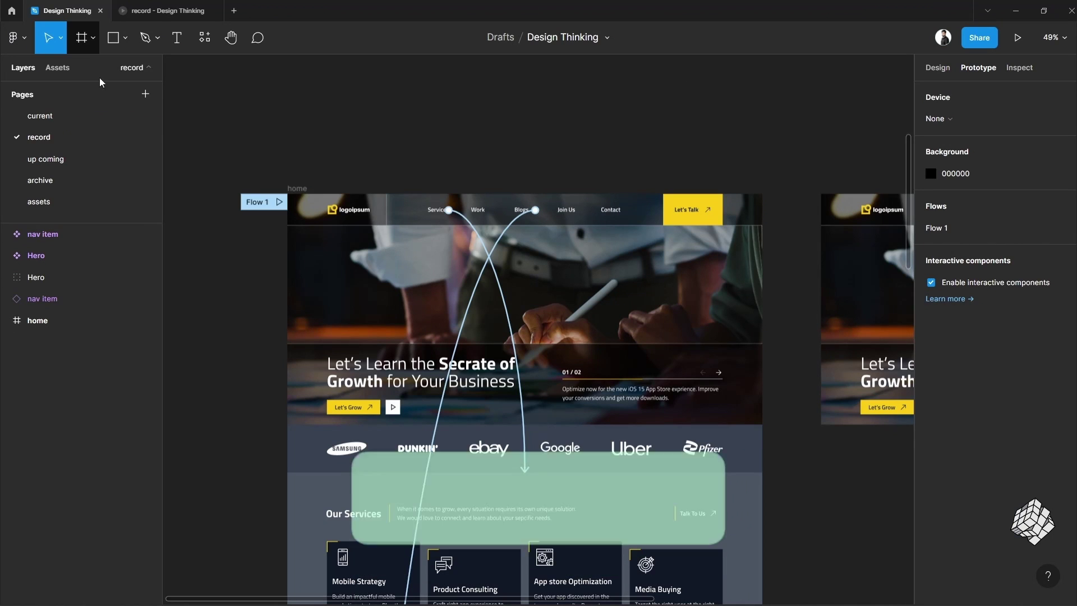
click(507, 232)
click(785, 197)
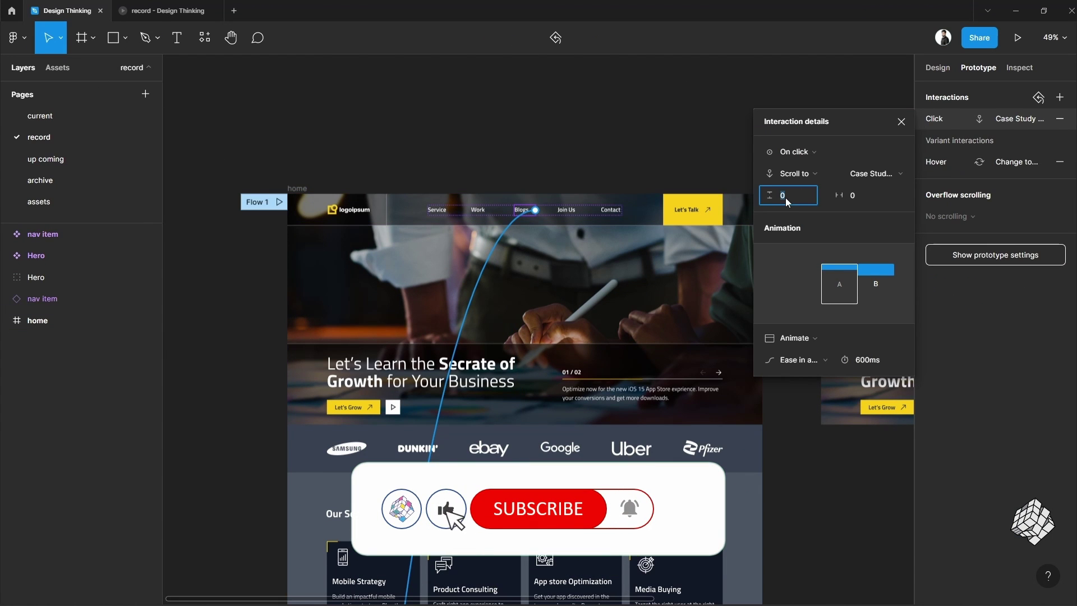
text(-24)
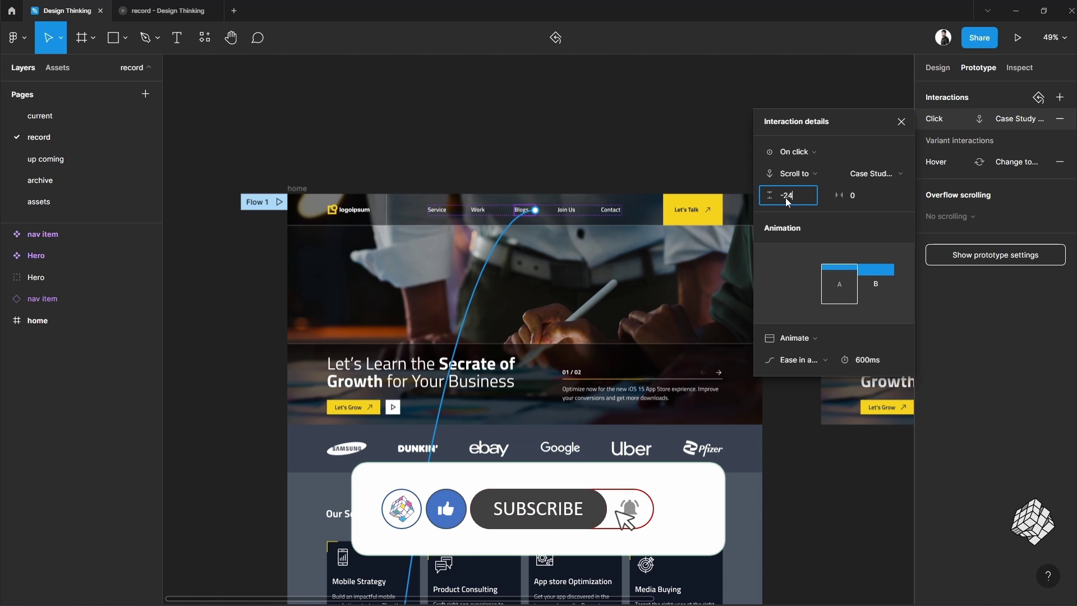
click(826, 210)
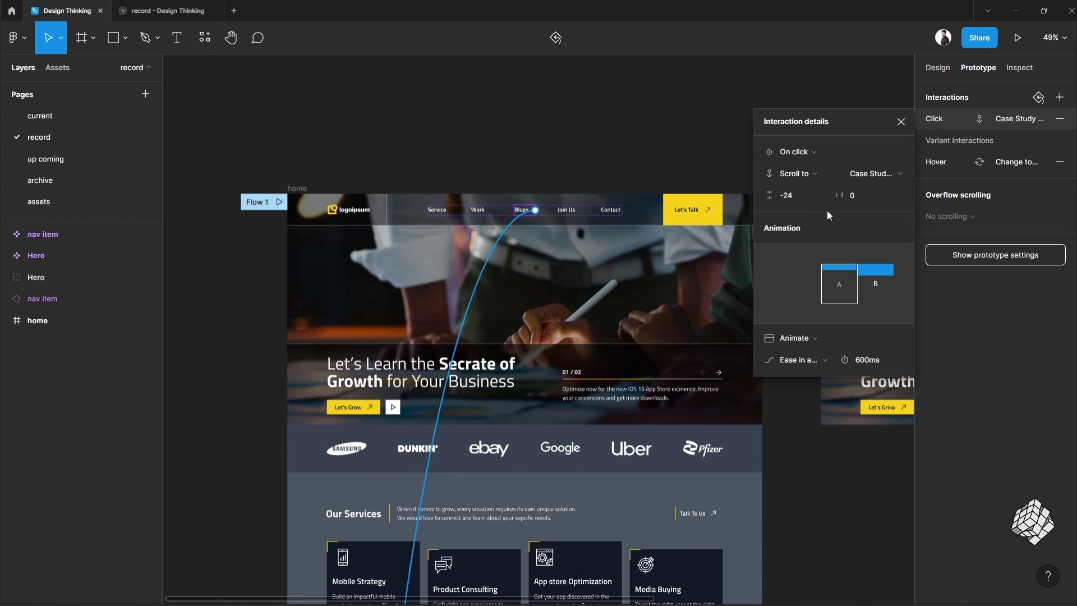
Test the Blogs scroll link and the hero slider's next and previous arrows in the prototype preview
click(169, 16)
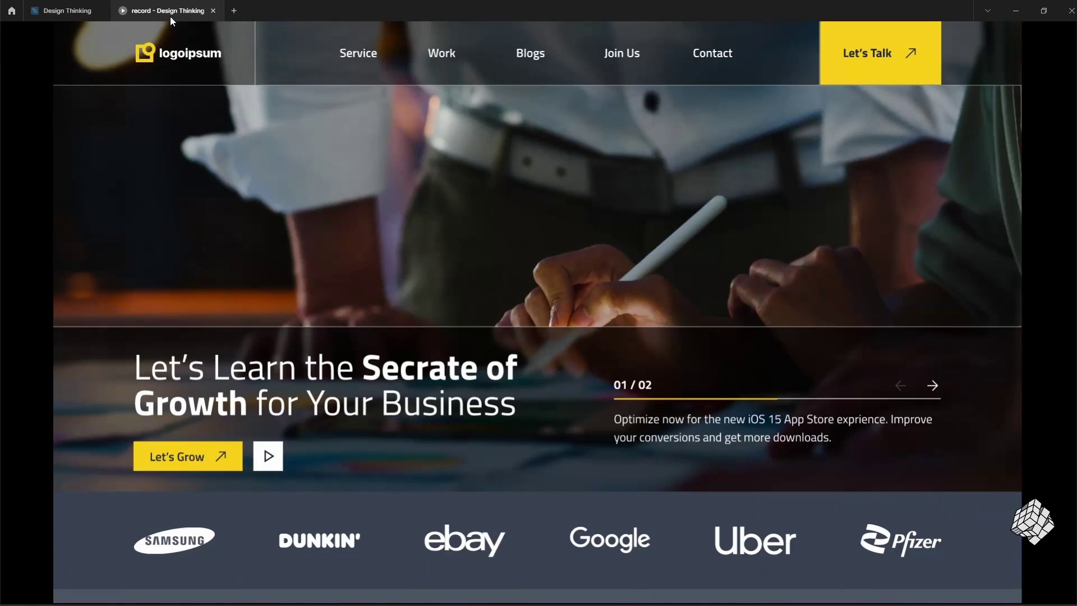
click(537, 62)
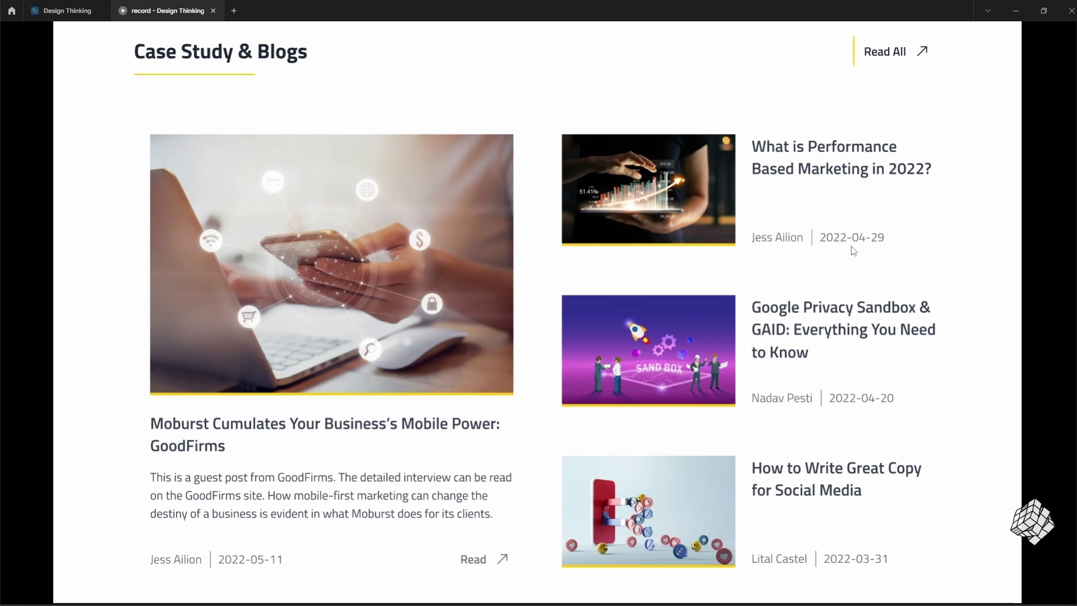
scroll(852, 246, up, 15)
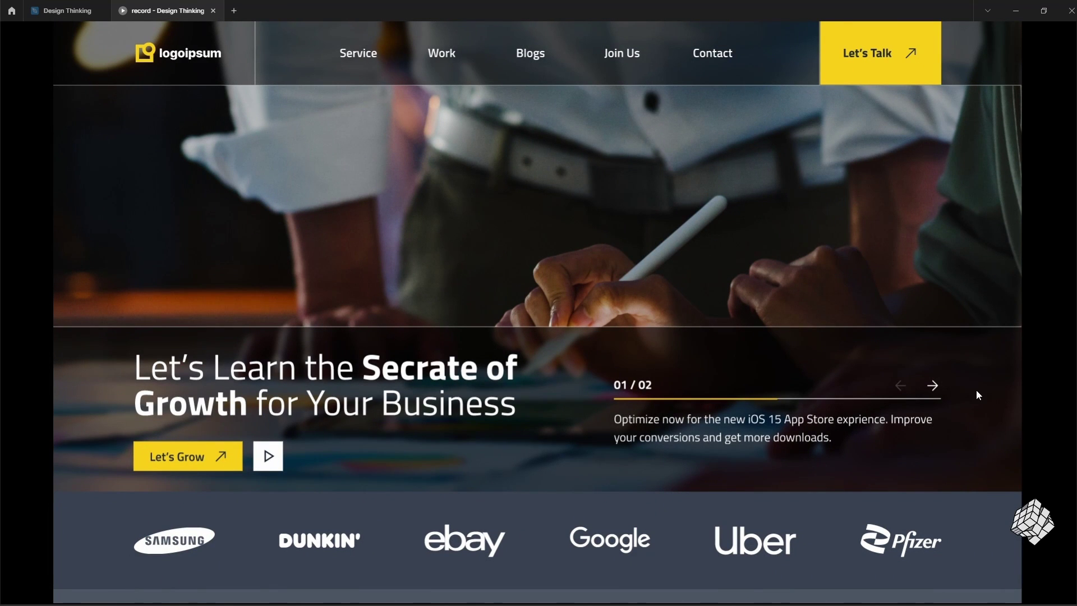
click(933, 387)
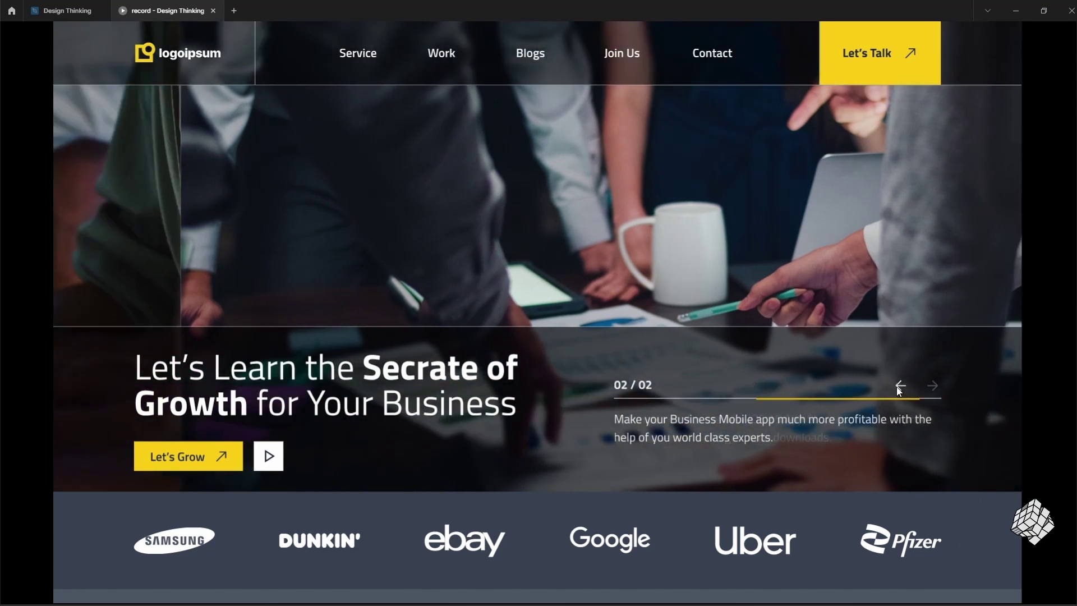
click(897, 385)
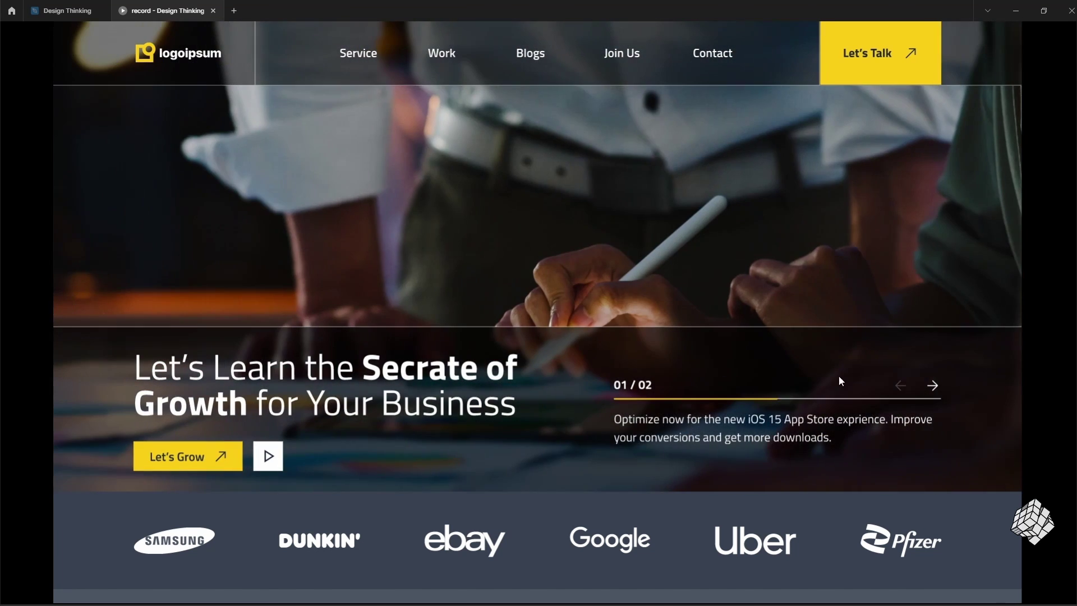